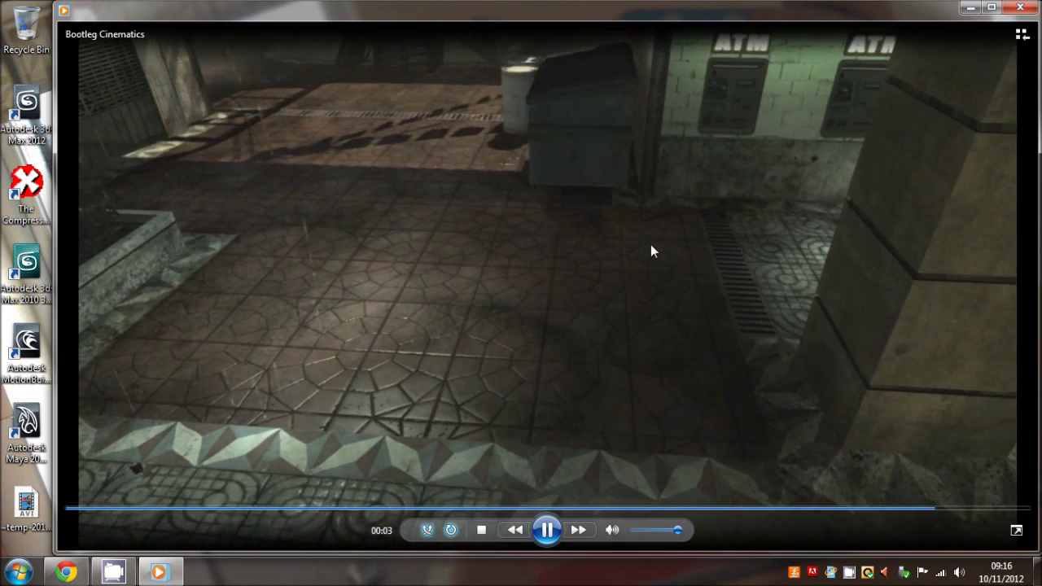
Close the Bootleg Cinematics video playback and locate the clip on the desktop
right_click(651, 246)
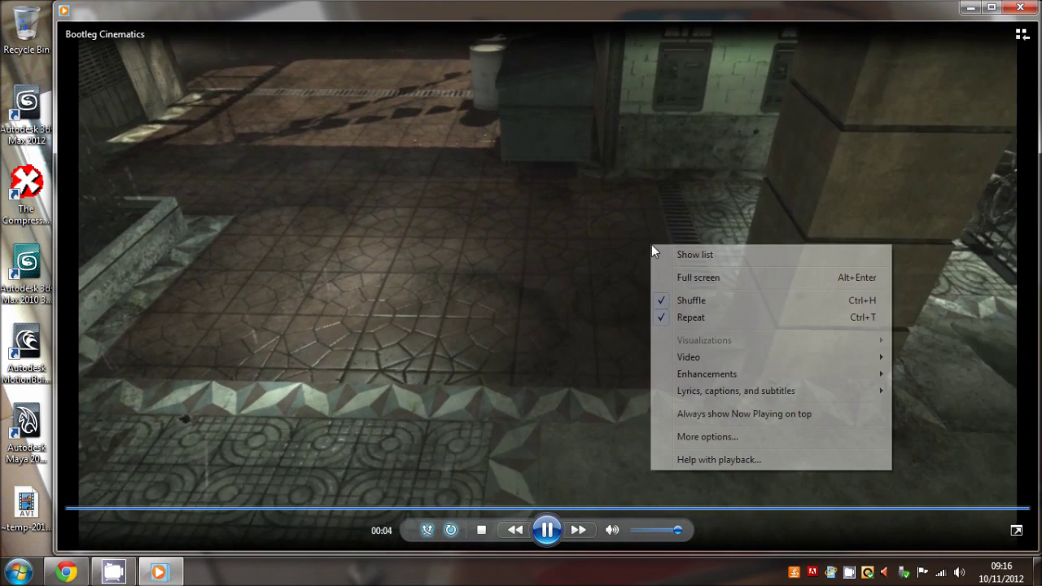
left_click(577, 237)
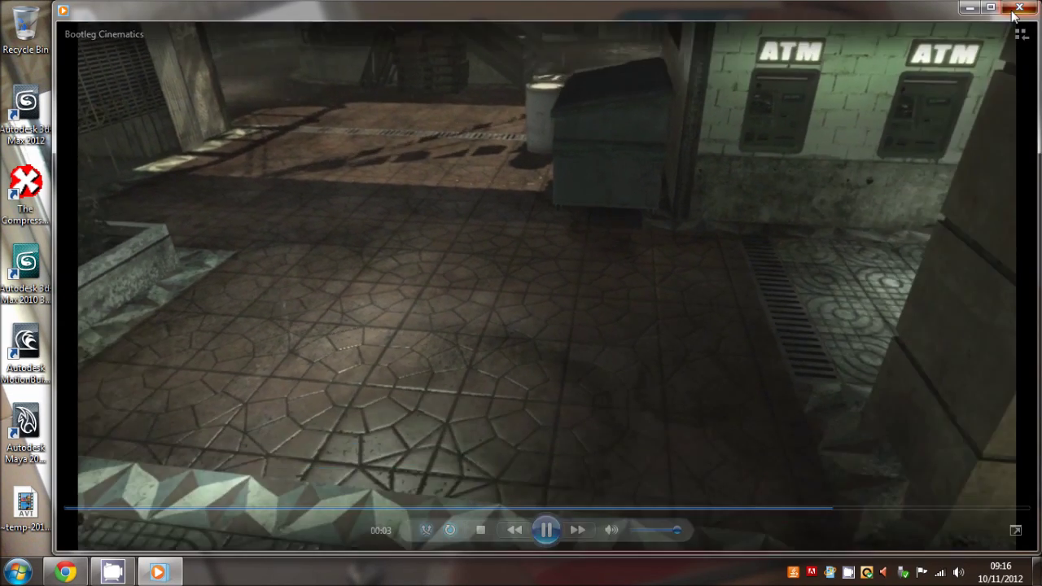
left_click(1019, 9)
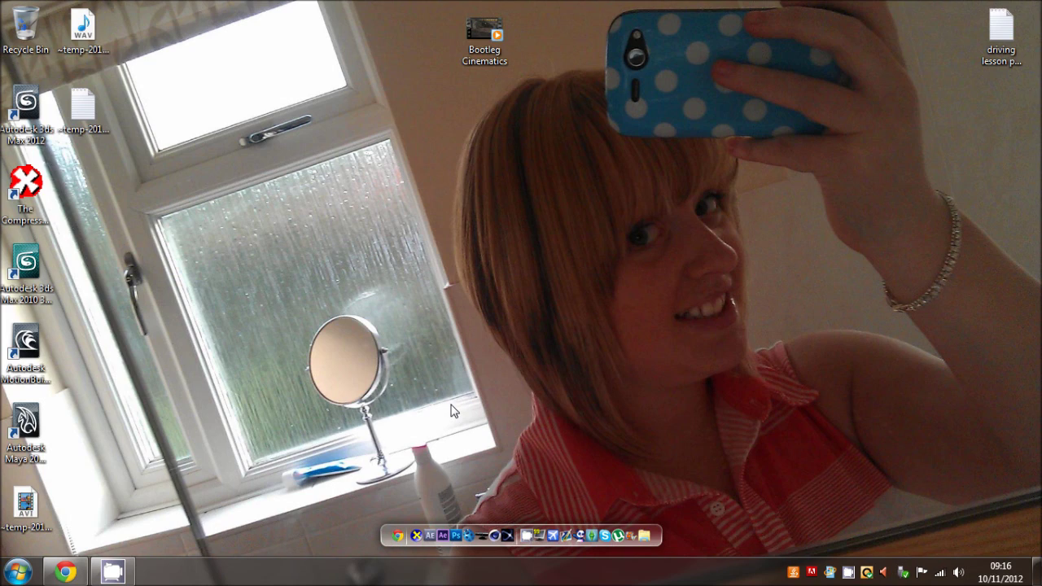
left_click_drag(505, 47, 481, 62)
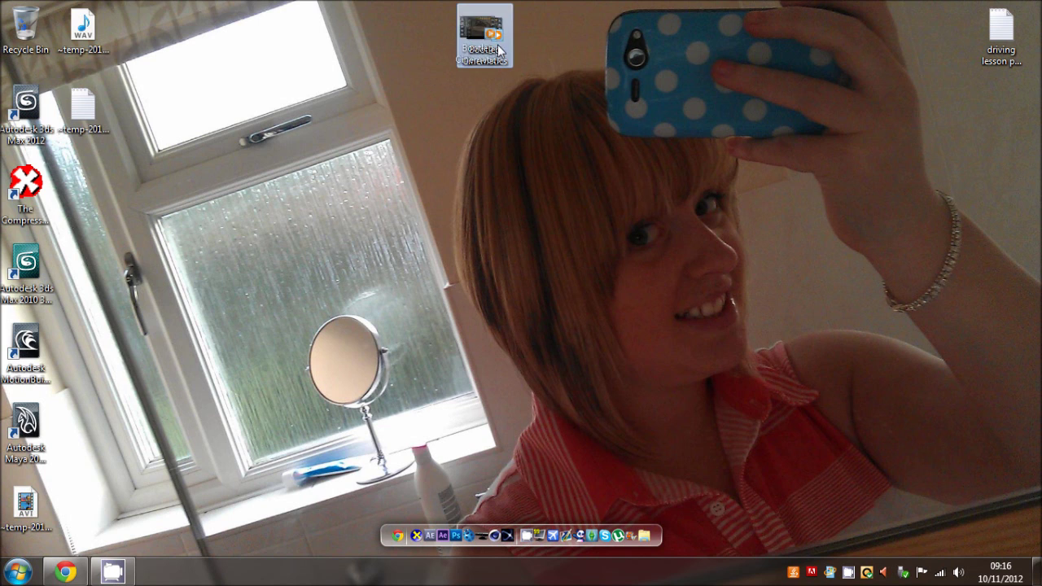
Launch After Effects CS6 and minimise the browser window
left_click(443, 531)
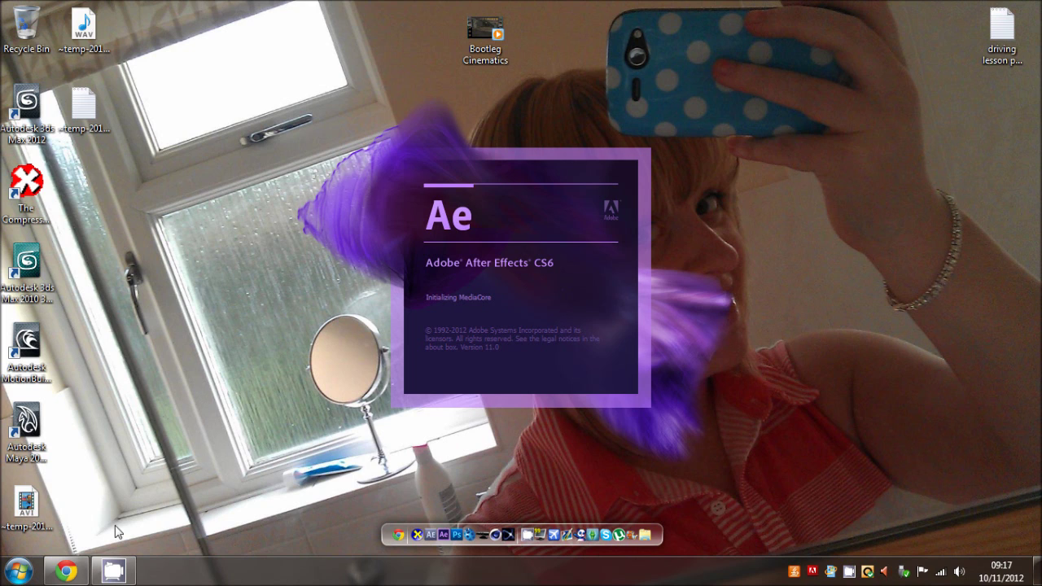
left_click(66, 570)
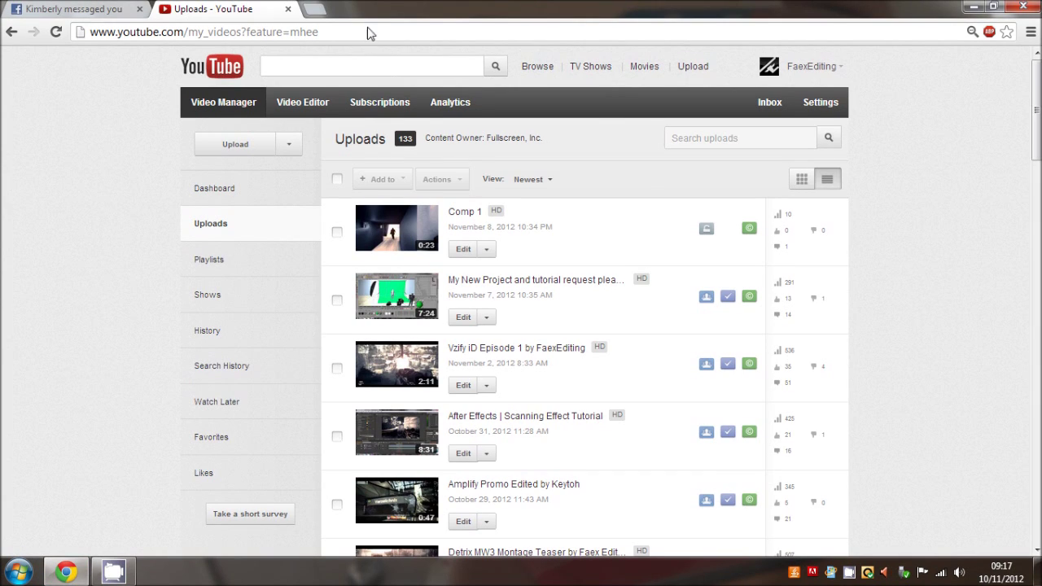
left_click(974, 6)
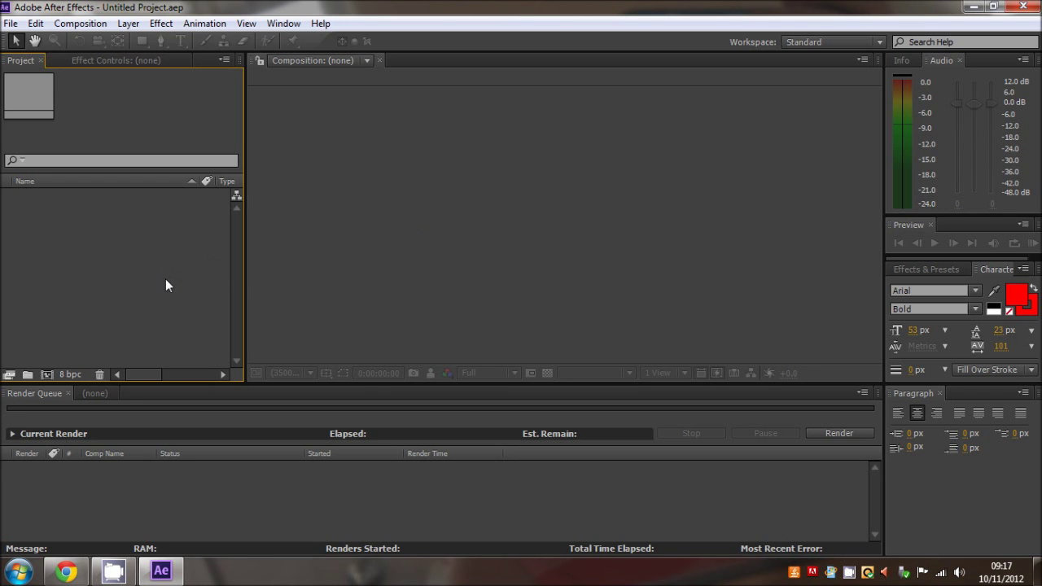
Import the Bootleg Cinematics clip from the desktop into the After Effects project and maximise the window
key("super+Down")
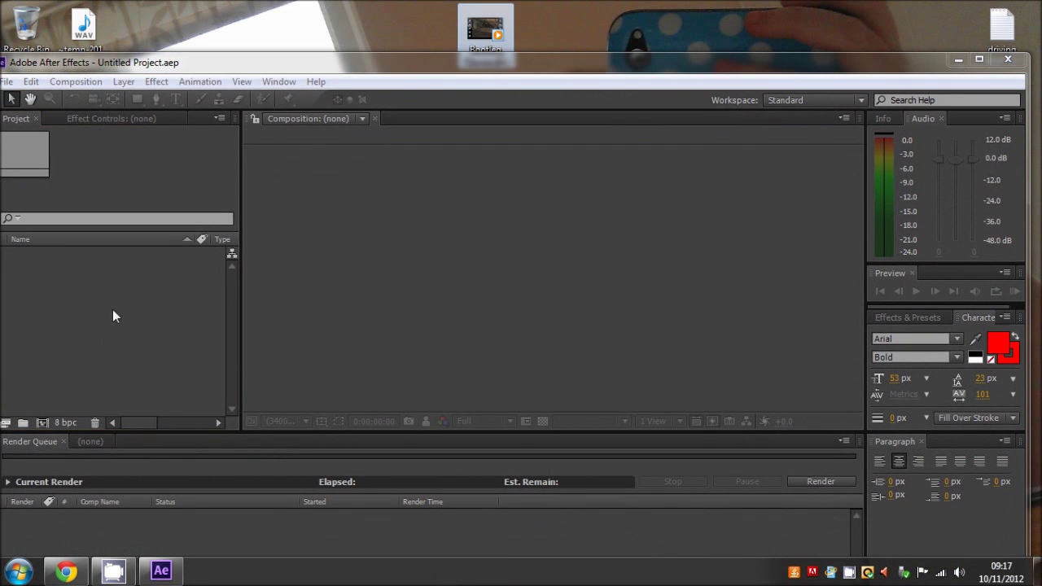
left_click_drag(487, 33, 129, 318)
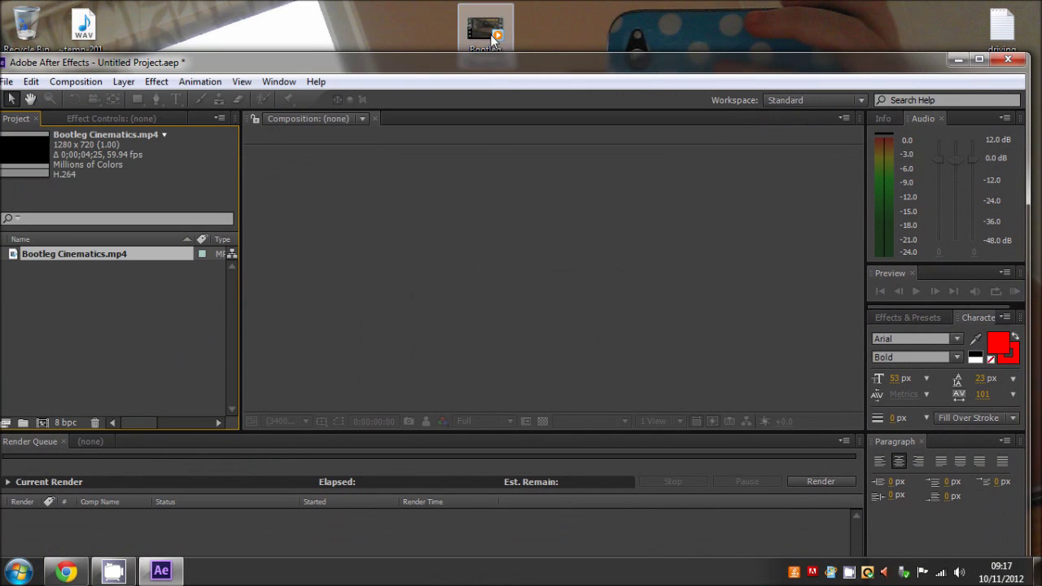
right_click(492, 38)
left_click(439, 57)
double_click(391, 65)
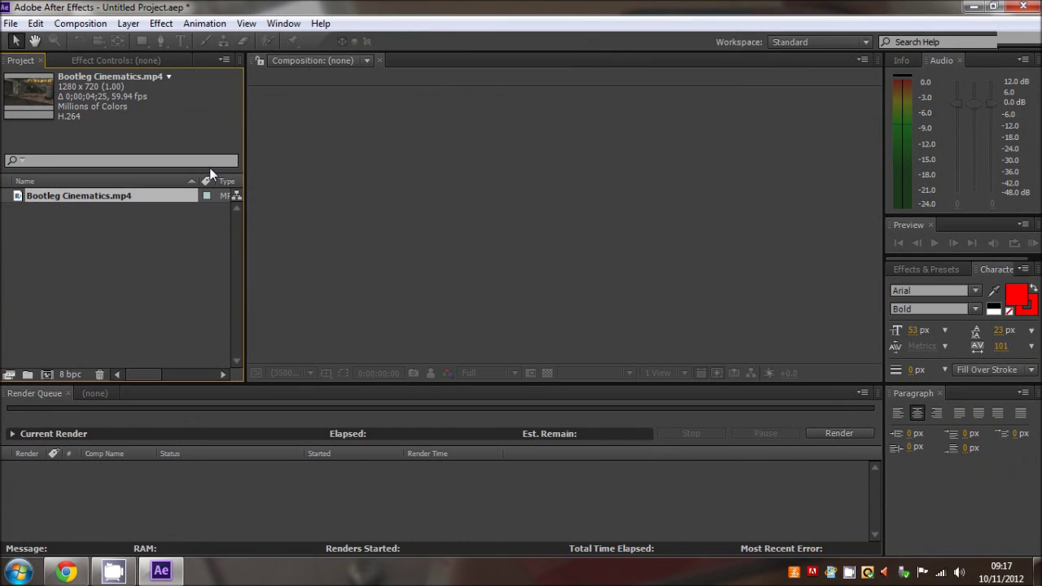
Create a composition from Bootleg Cinematics.mp4 and move the current time to 0;00;02;56
left_click_drag(55, 199, 51, 372)
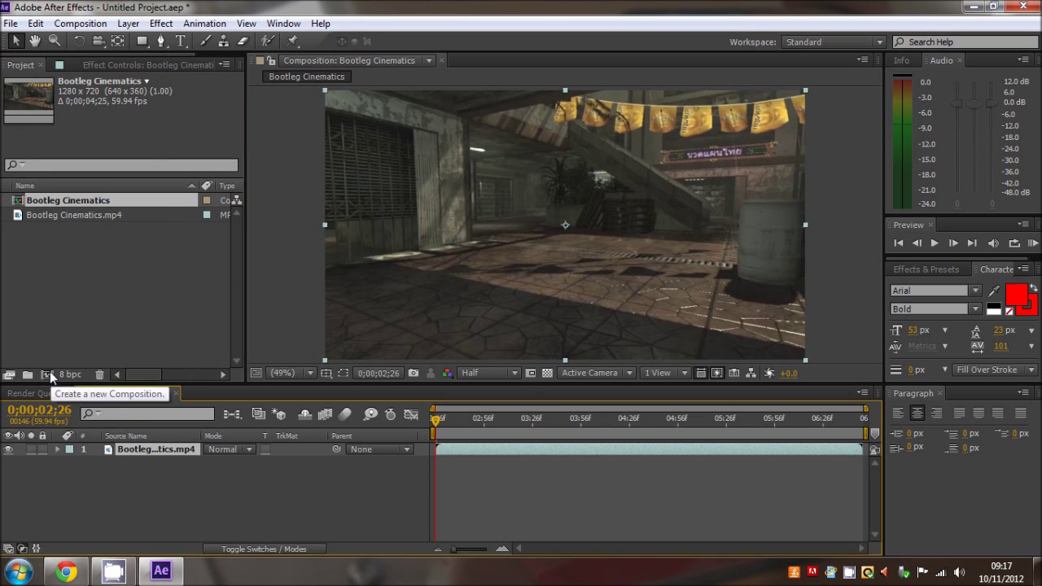
left_click_drag(851, 418, 484, 419)
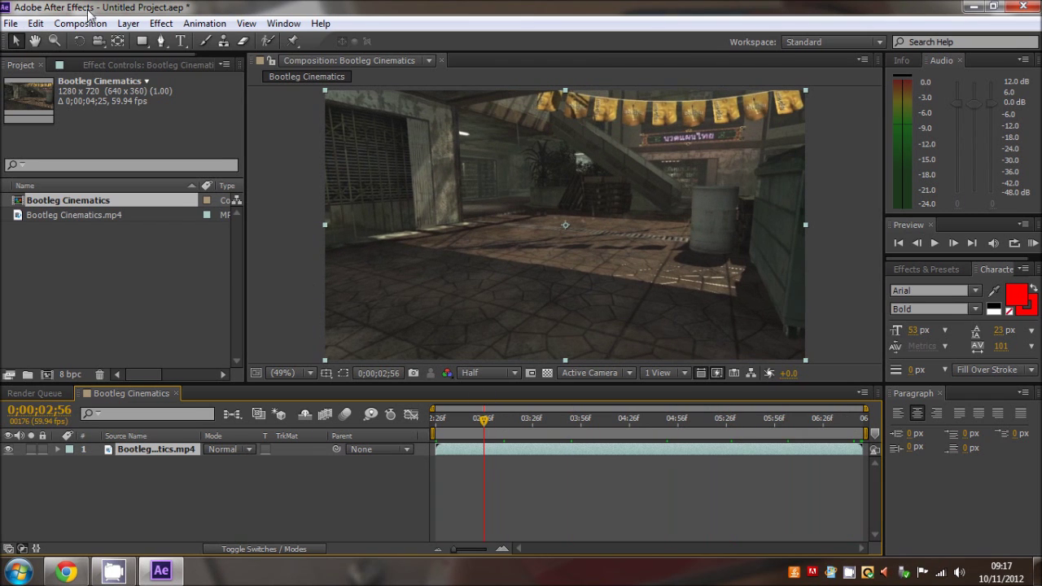
Queue the Bootleg Cinematics composition with Pre-render and try H.264 as its output format
left_click(80, 23)
left_click(137, 244)
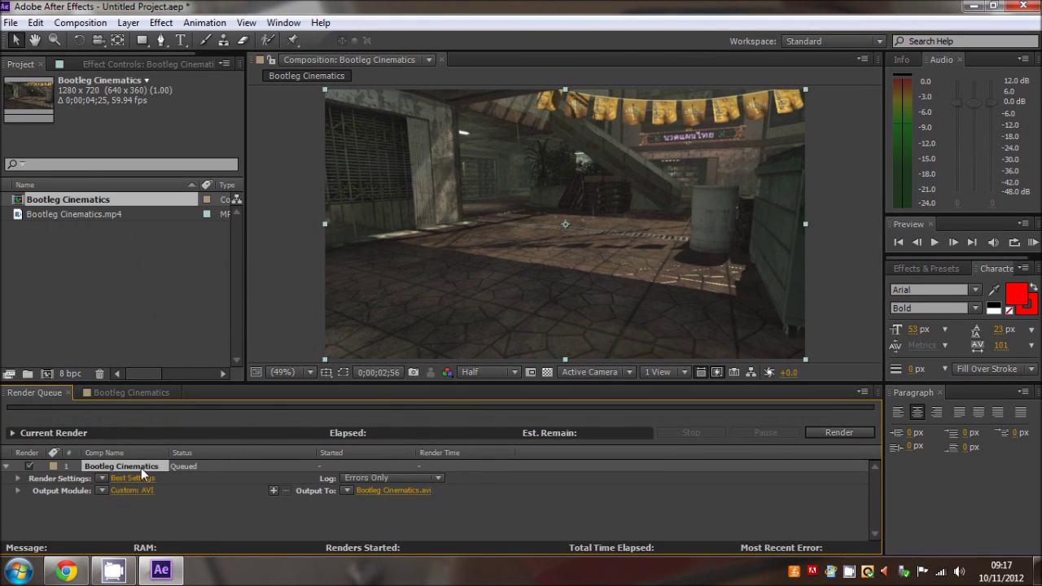
left_click(132, 490)
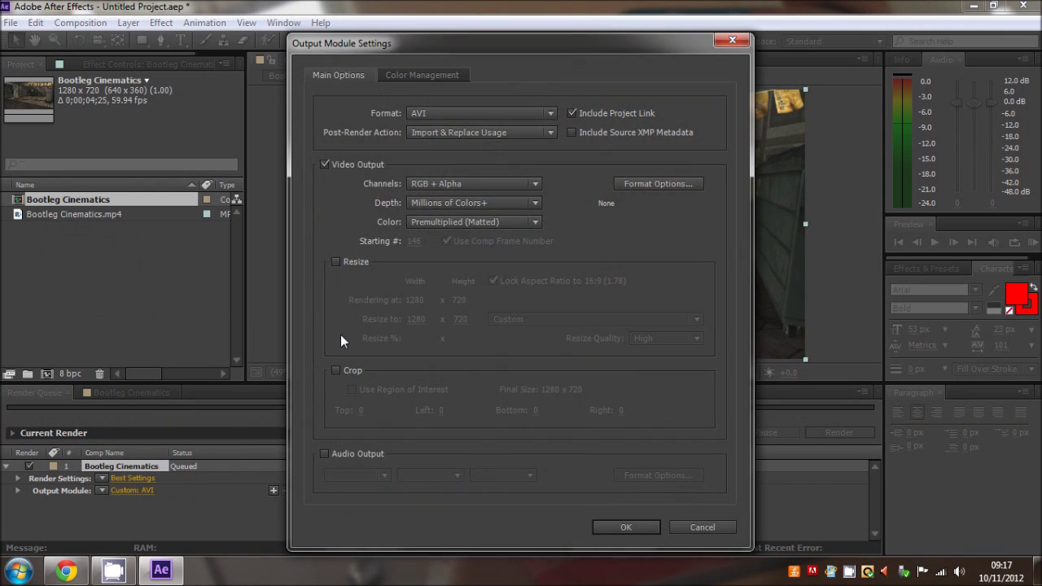
left_click(480, 114)
left_click(456, 215)
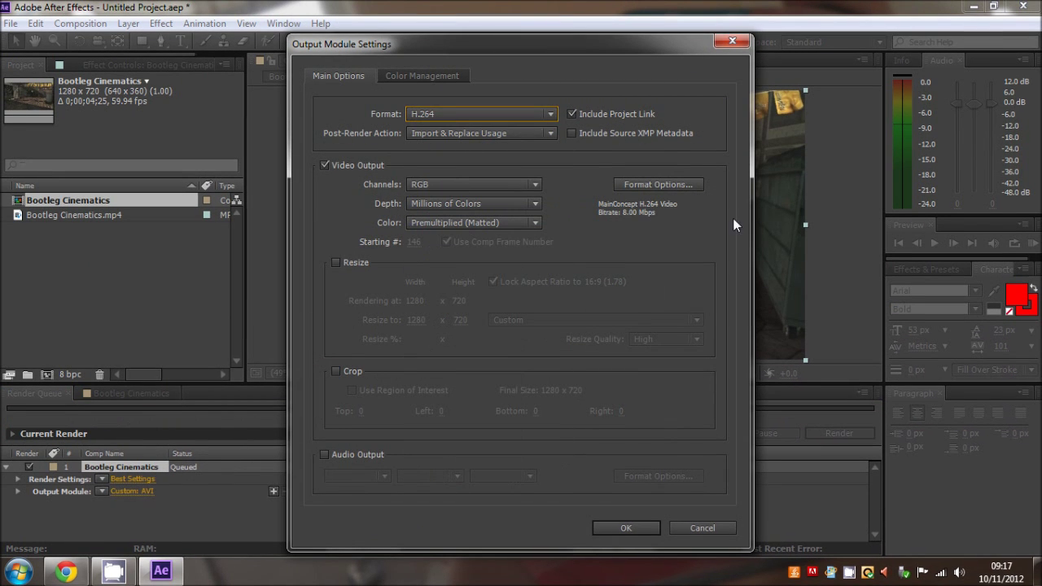
Examine the H.264 video and multiplexer options, and discard the output module changes
left_click(652, 187)
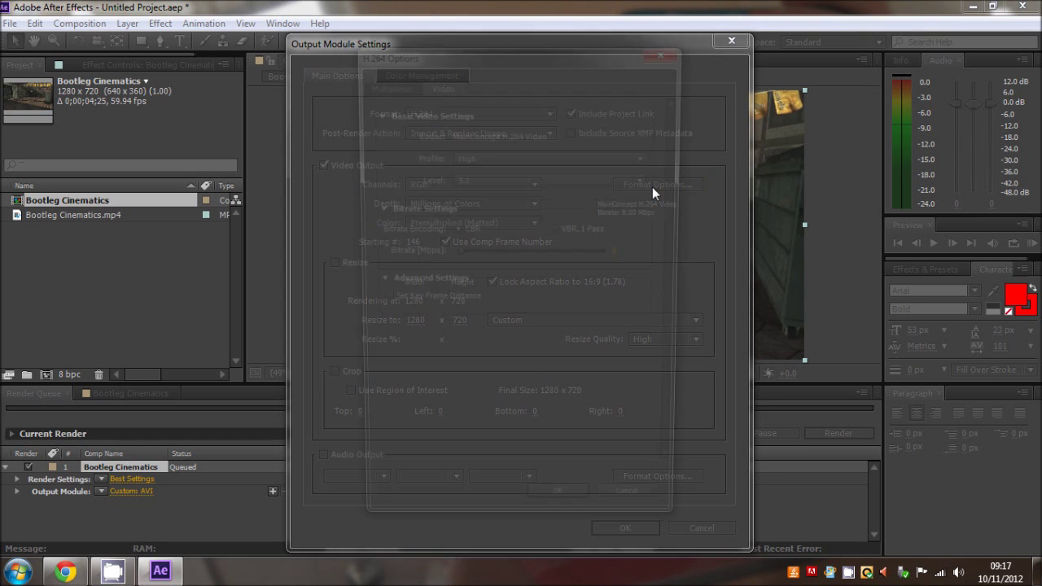
left_click_drag(511, 56, 568, 68)
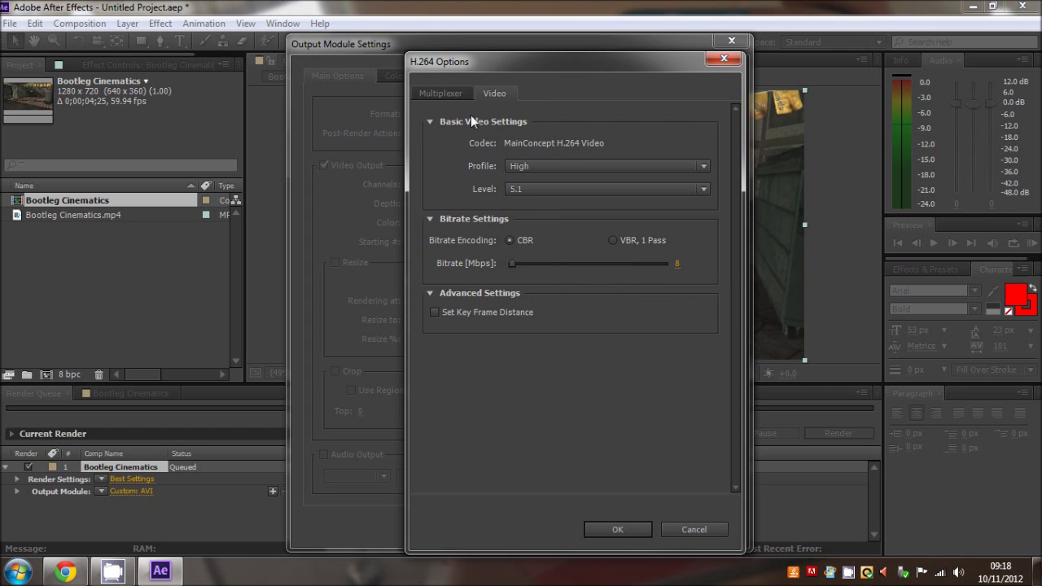
left_click(442, 92)
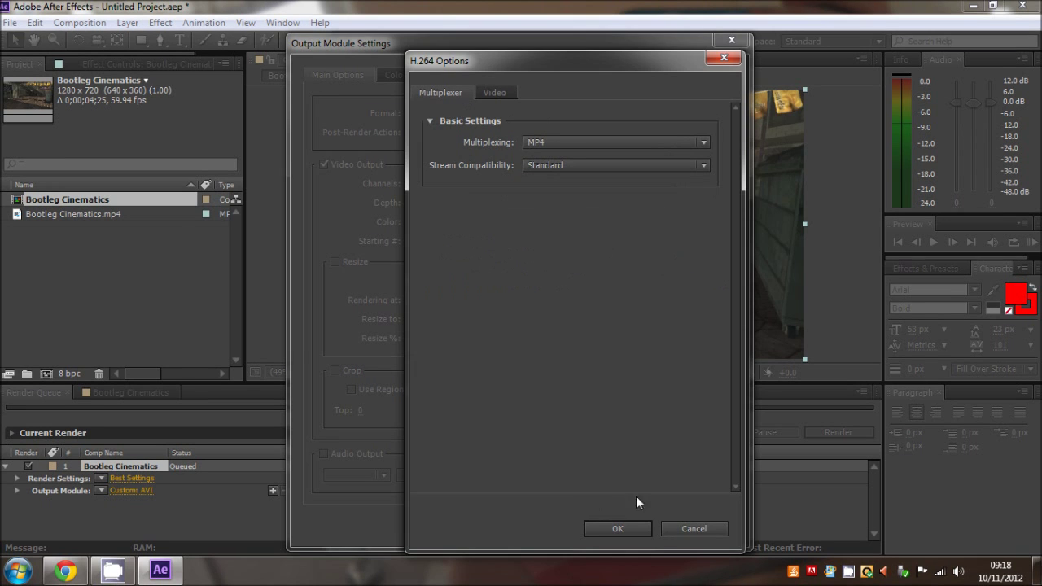
left_click(684, 533)
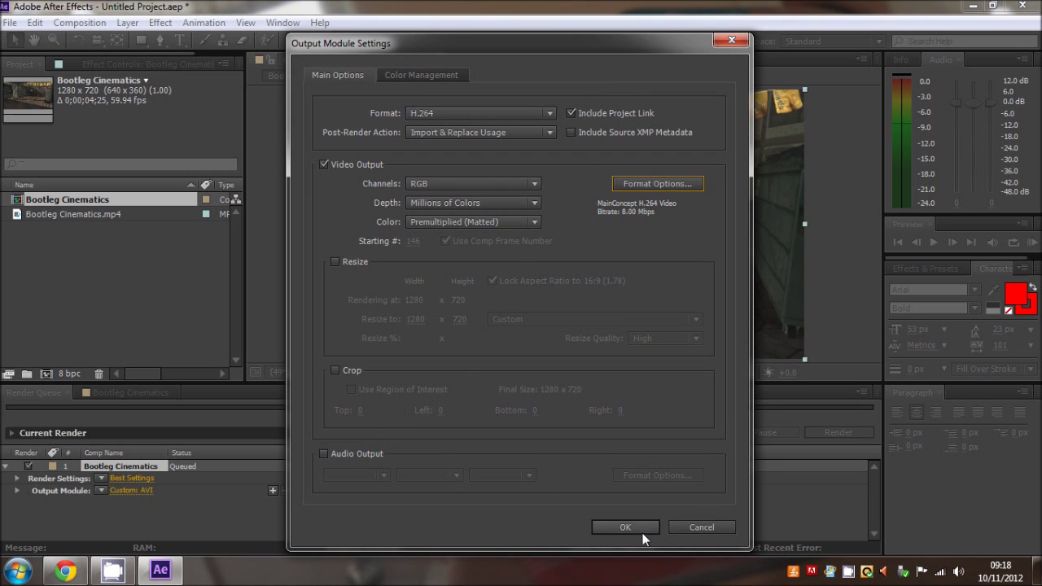
left_click(718, 529)
left_click(838, 432)
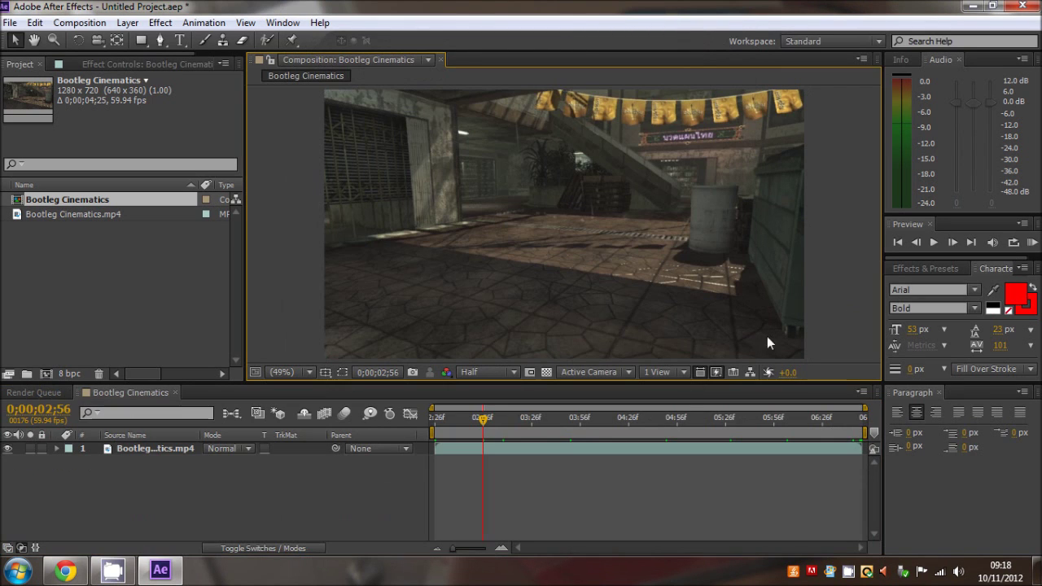
left_click(284, 490)
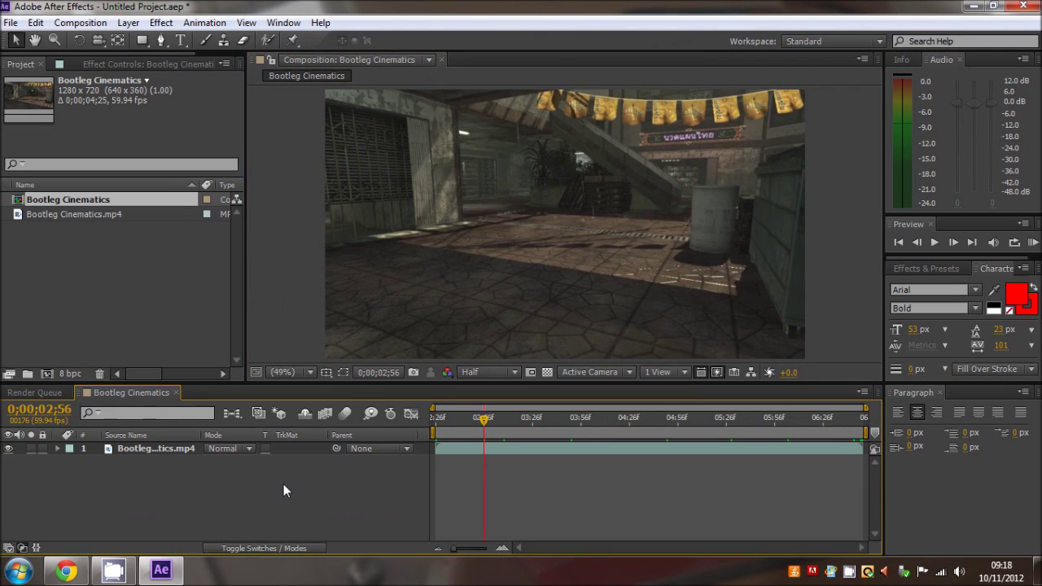
left_click(531, 451)
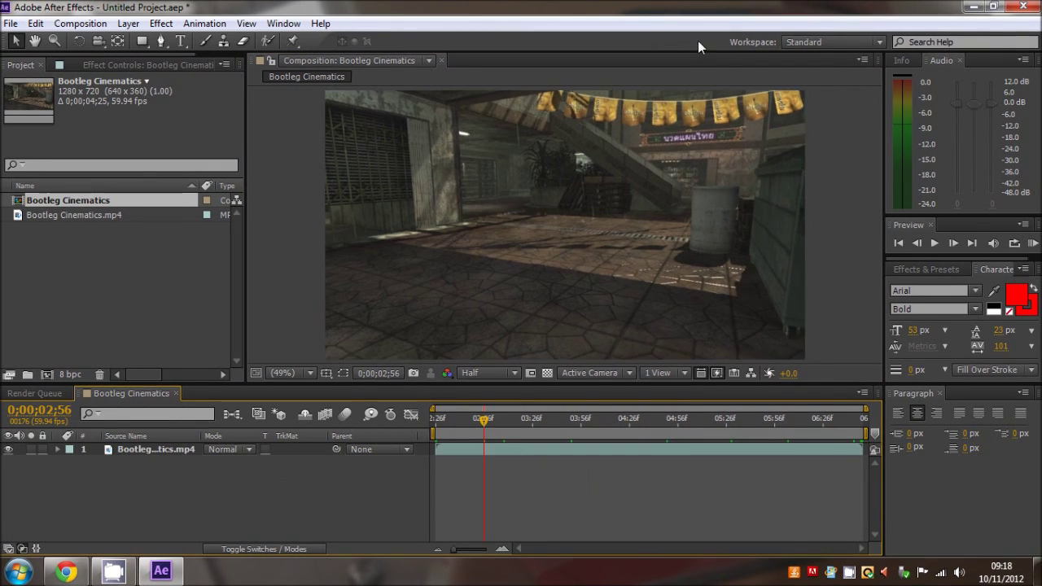
left_click(971, 6)
left_click(488, 37)
left_click(161, 570)
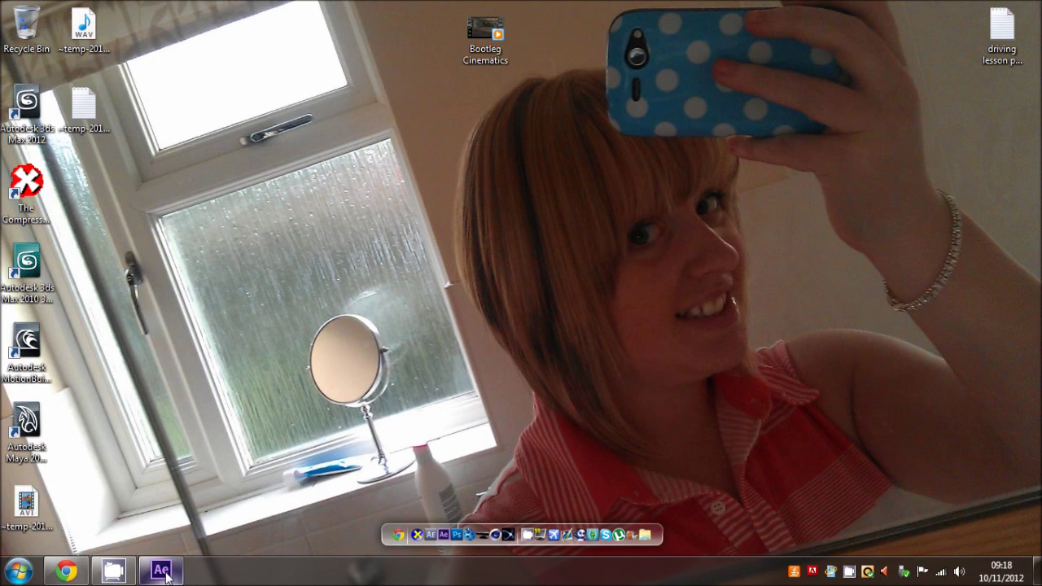
left_click(530, 456)
left_click(488, 456)
left_click(767, 478)
left_click_drag(486, 433, 368, 444)
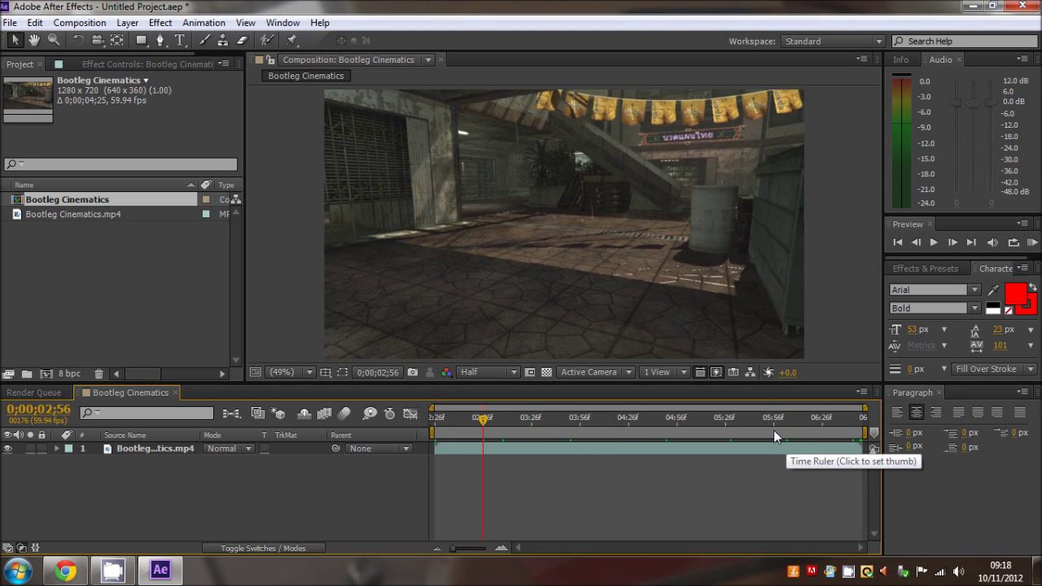
Select the clip layer and send the composition to the render queue with Pre-render
left_click(535, 450)
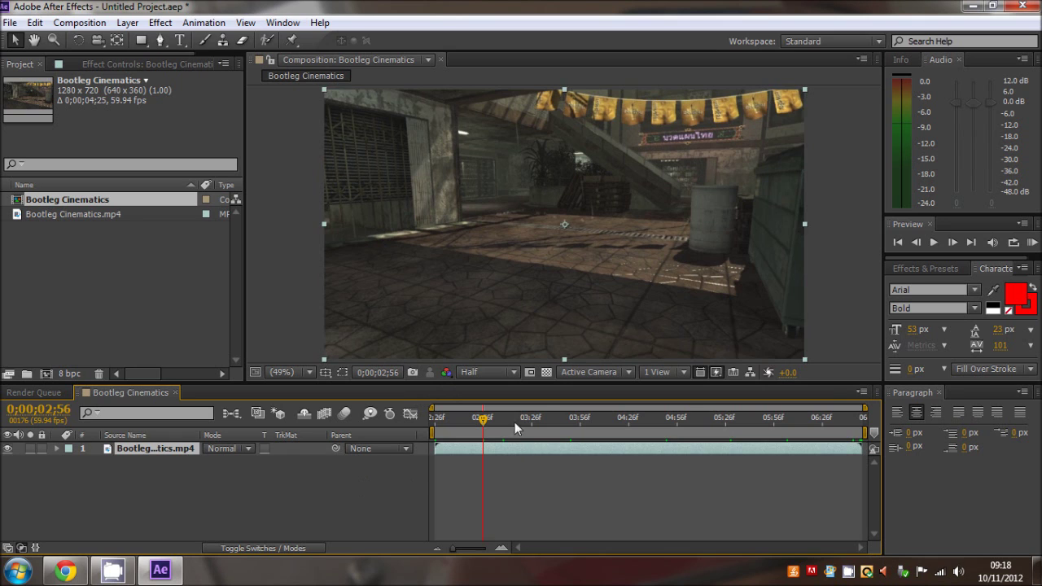
left_click(79, 22)
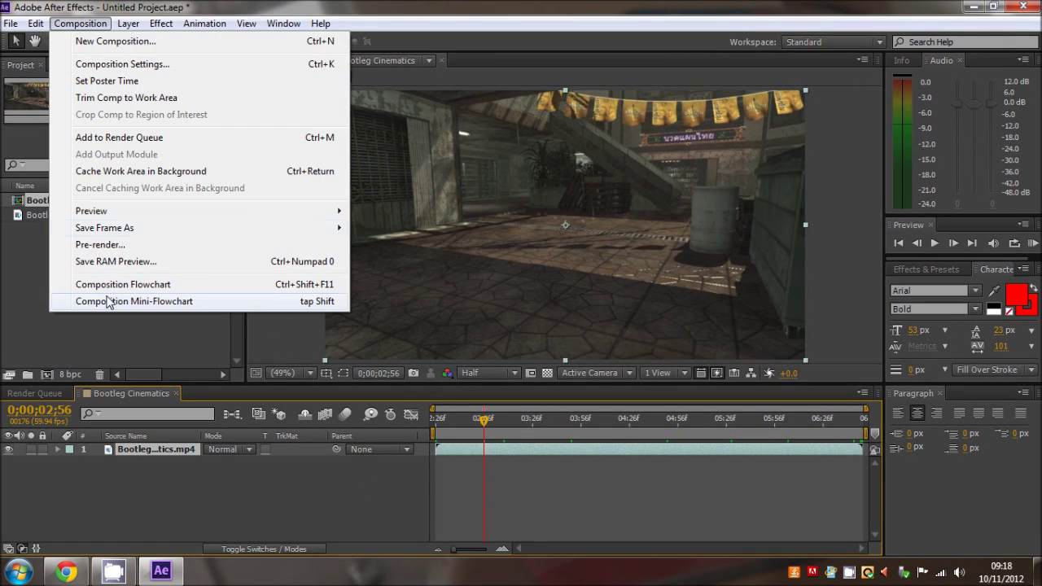
left_click(118, 248)
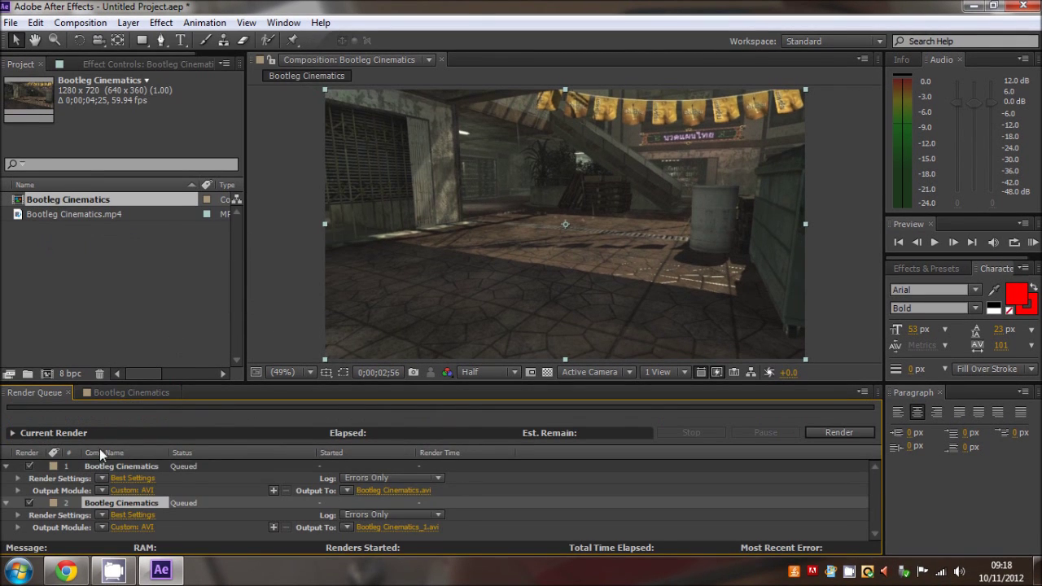
Set the queued composition's output module format to PNG Sequence
left_click(123, 491)
left_click(485, 114)
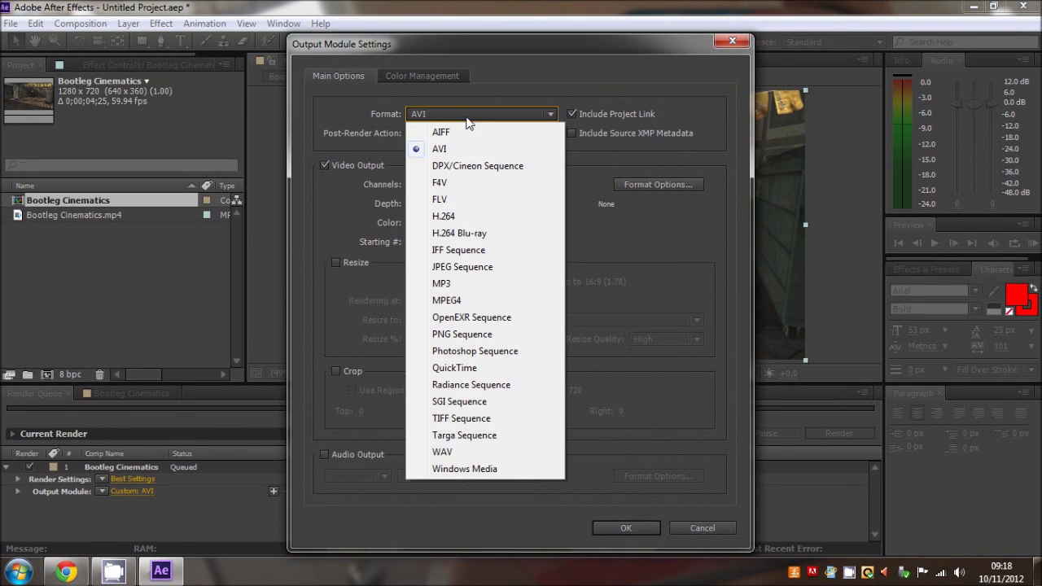
left_click(459, 340)
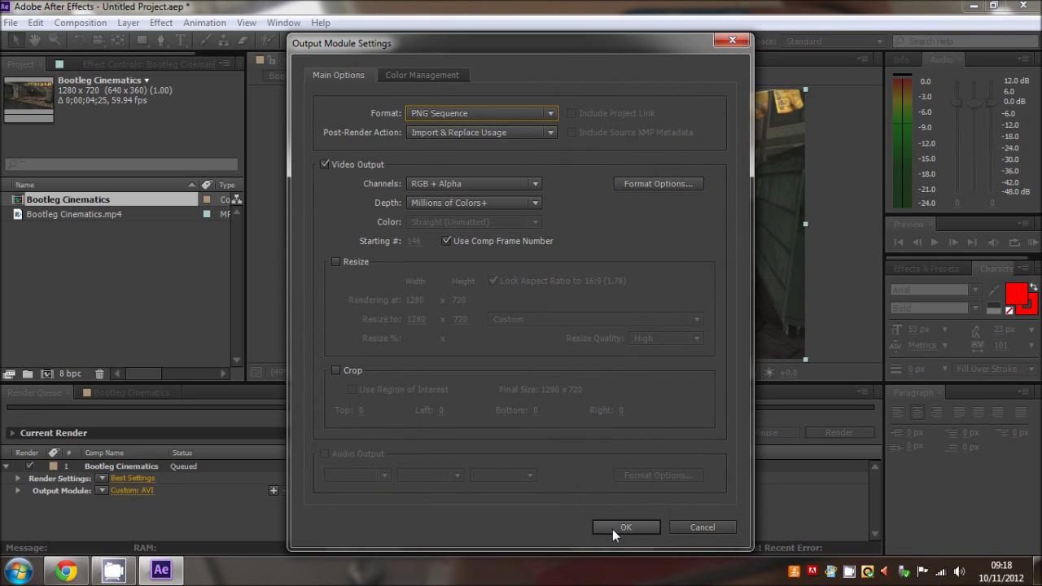
left_click(623, 528)
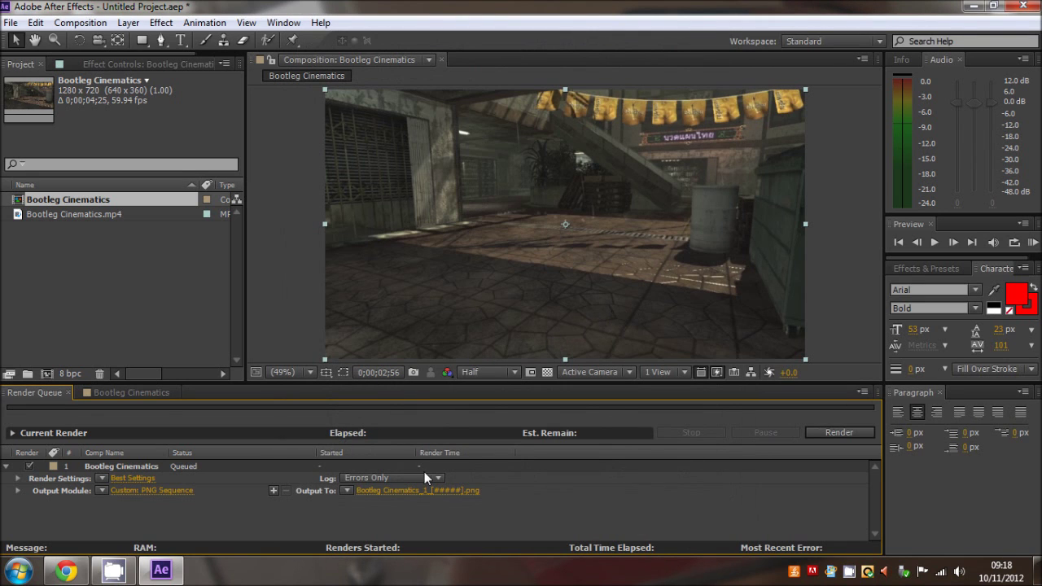
Create a folder named pics on the desktop and set it as the PNG sequence's output location
left_click(414, 490)
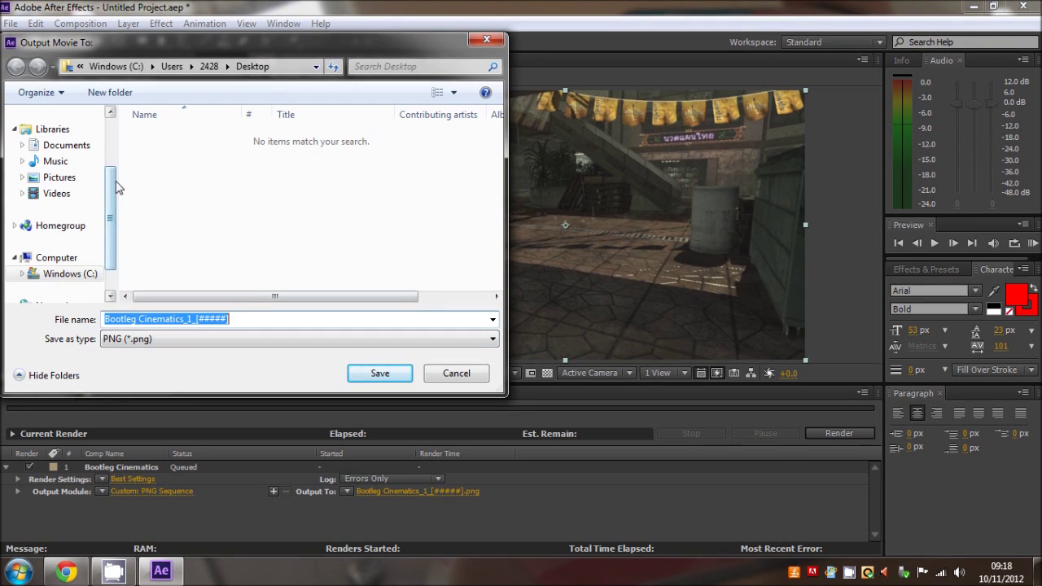
scroll(76, 131, "up", 2)
left_click(75, 118)
left_click(110, 92)
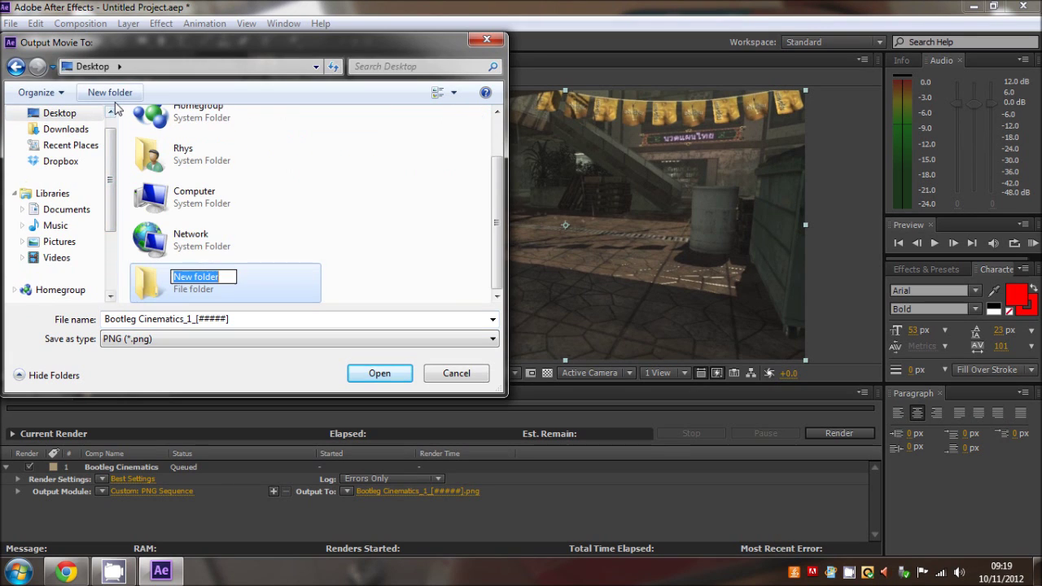
type("pics")
key("Return")
double_click(241, 291)
left_click(372, 378)
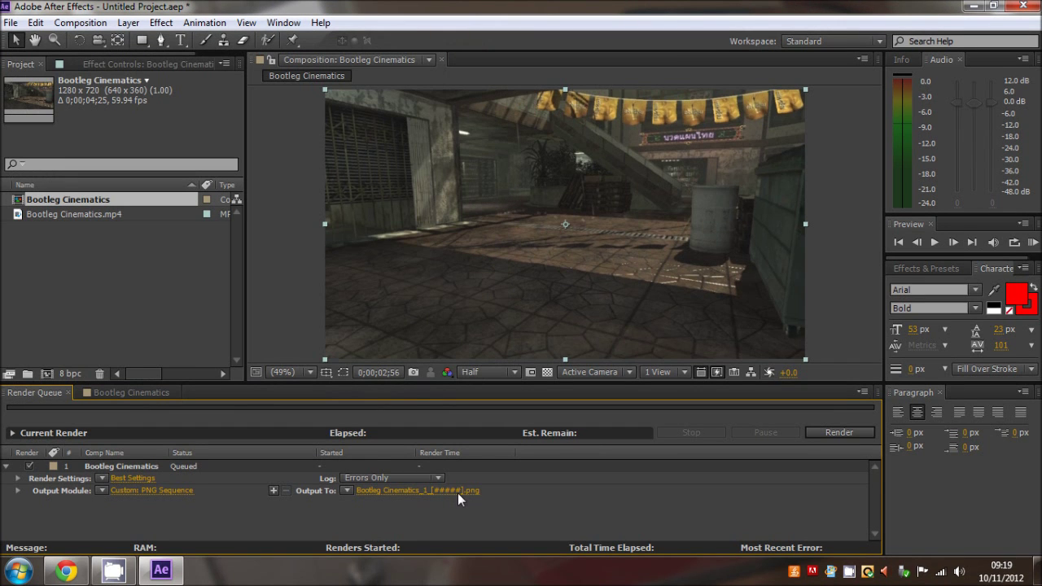
Start rendering the Bootleg Cinematics PNG sequence
left_click(832, 432)
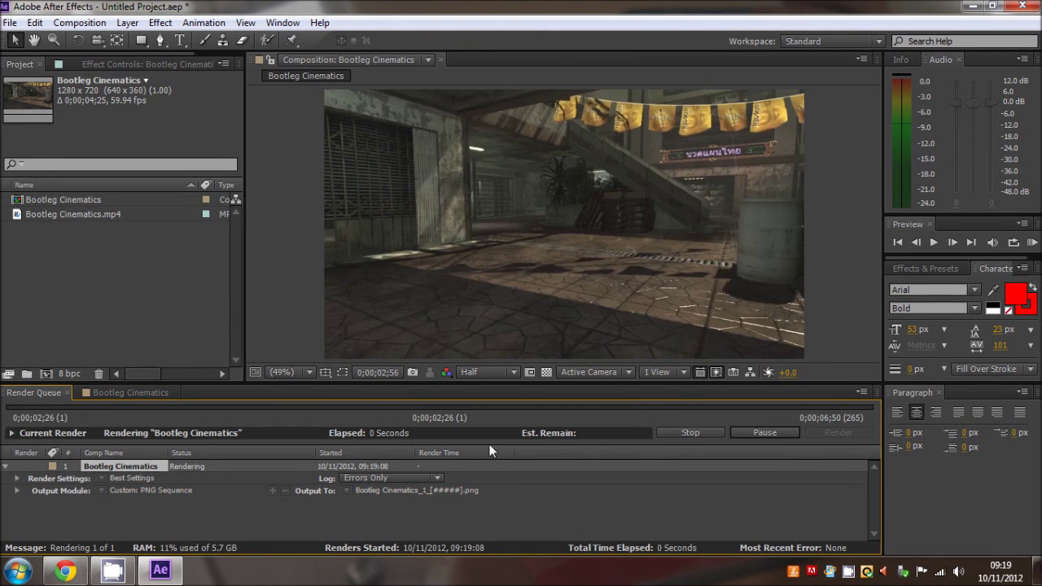
key("super")
left_click(724, 44)
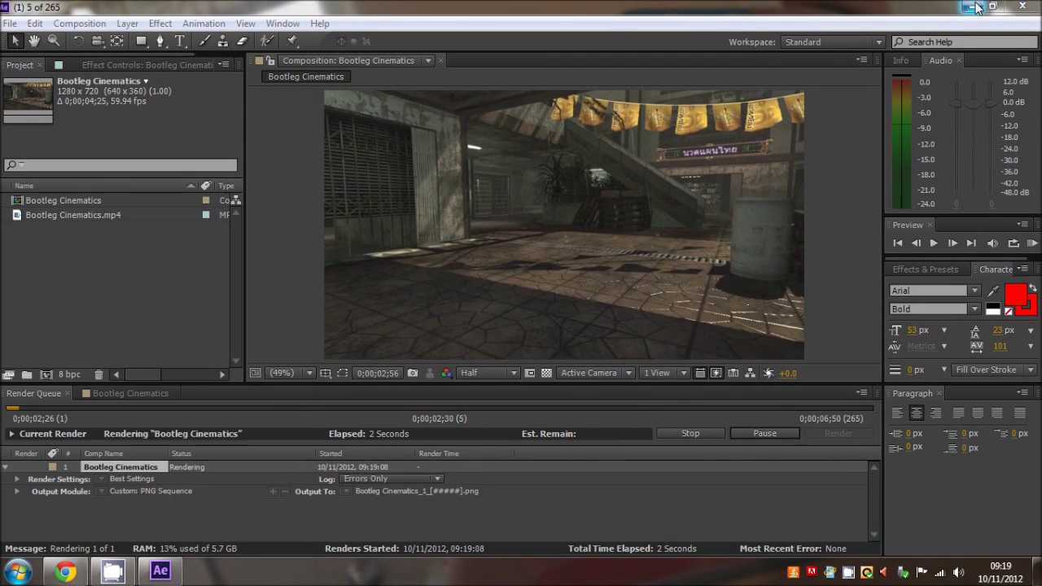
Check the rendered PNG frames in the desktop's pics folder, and return to After Effects
left_click(974, 6)
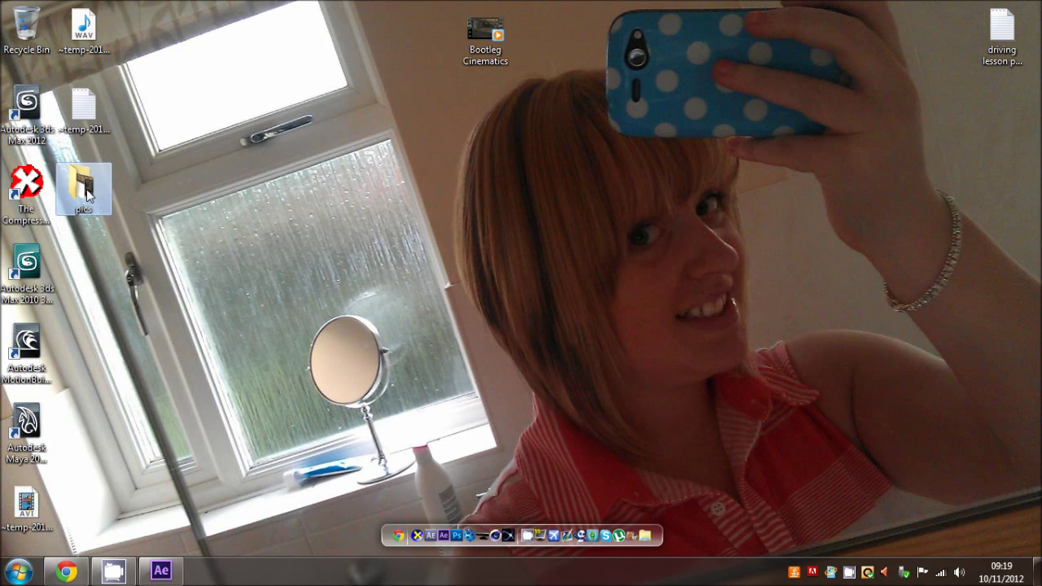
double_click(82, 187)
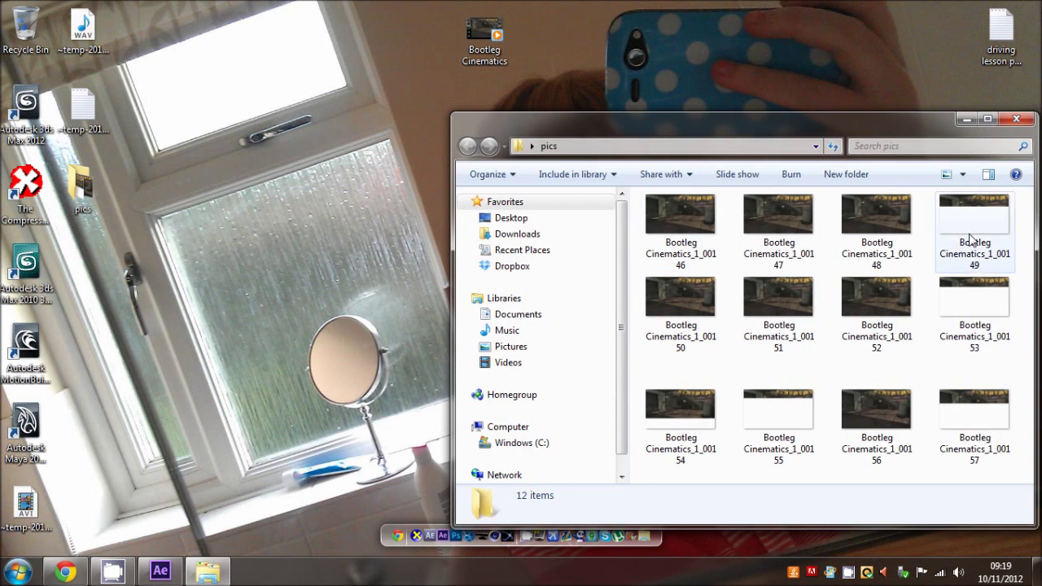
left_click(1016, 118)
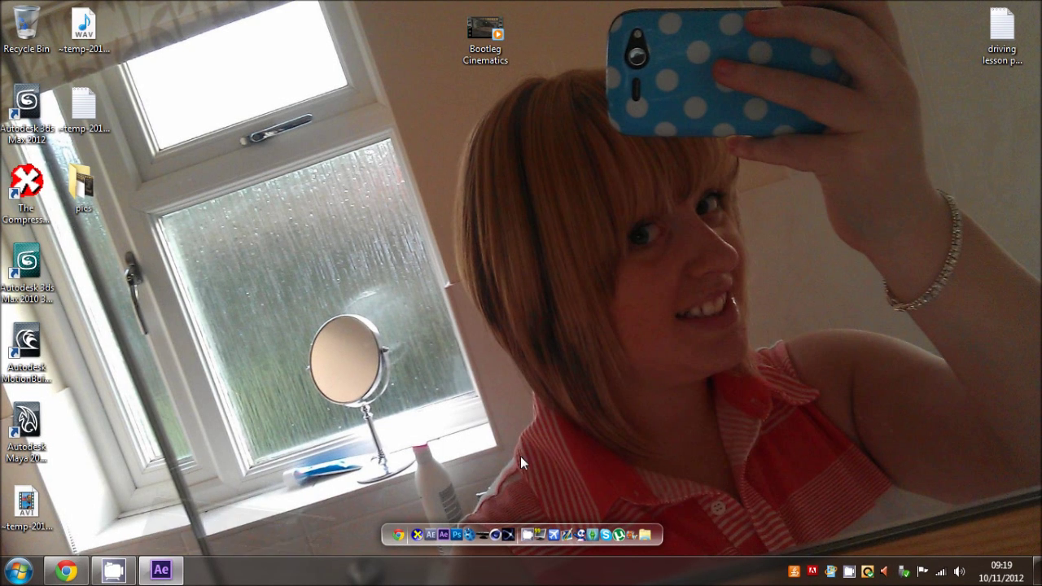
left_click(160, 570)
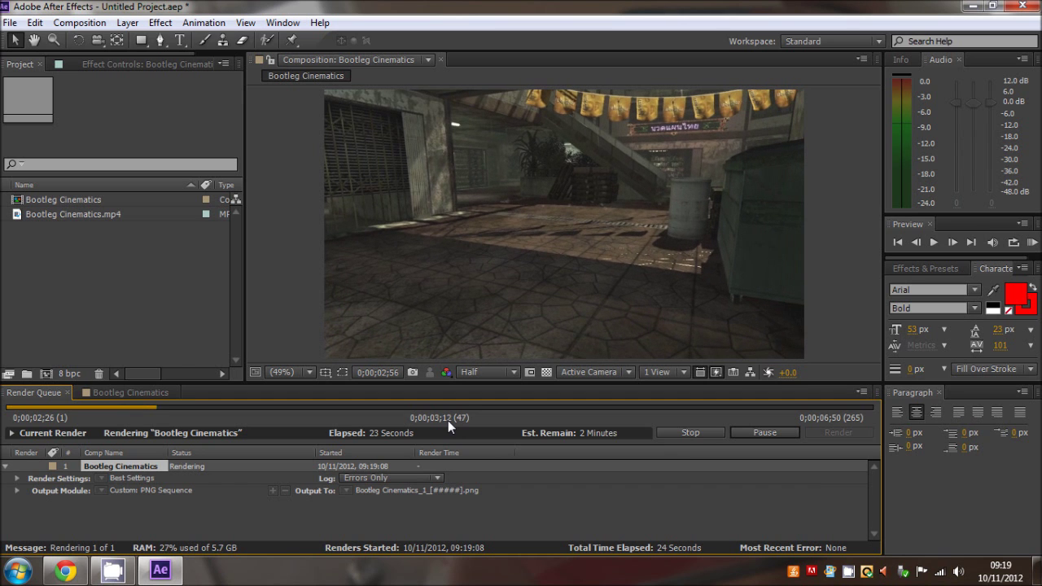
Move the pics folder beside the Bootleg Cinematics video on the desktop, and return to After Effects
left_click(972, 5)
left_click_drag(97, 201, 436, 34)
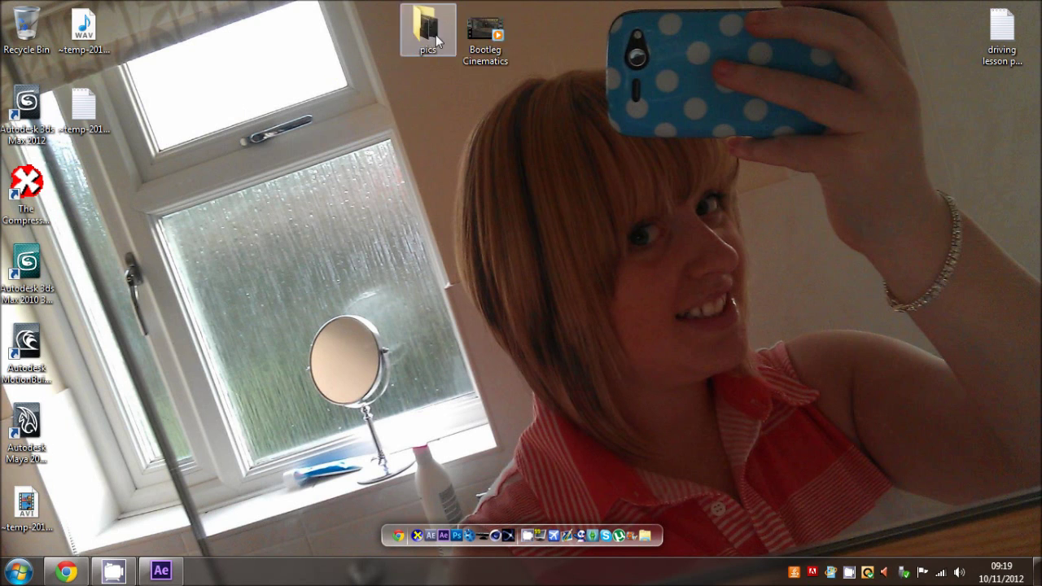
left_click(184, 575)
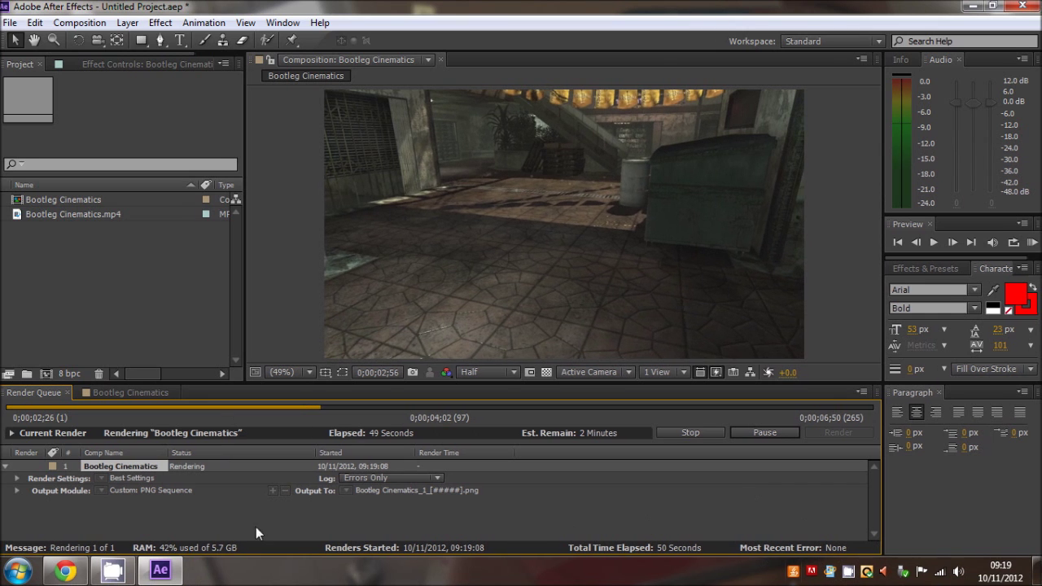
left_click(850, 573)
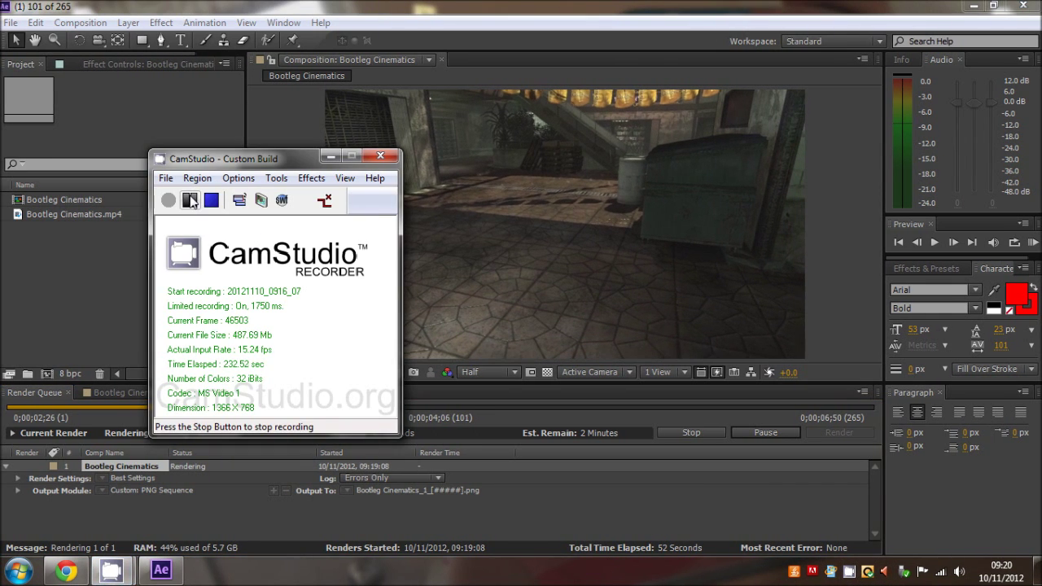
left_click(330, 157)
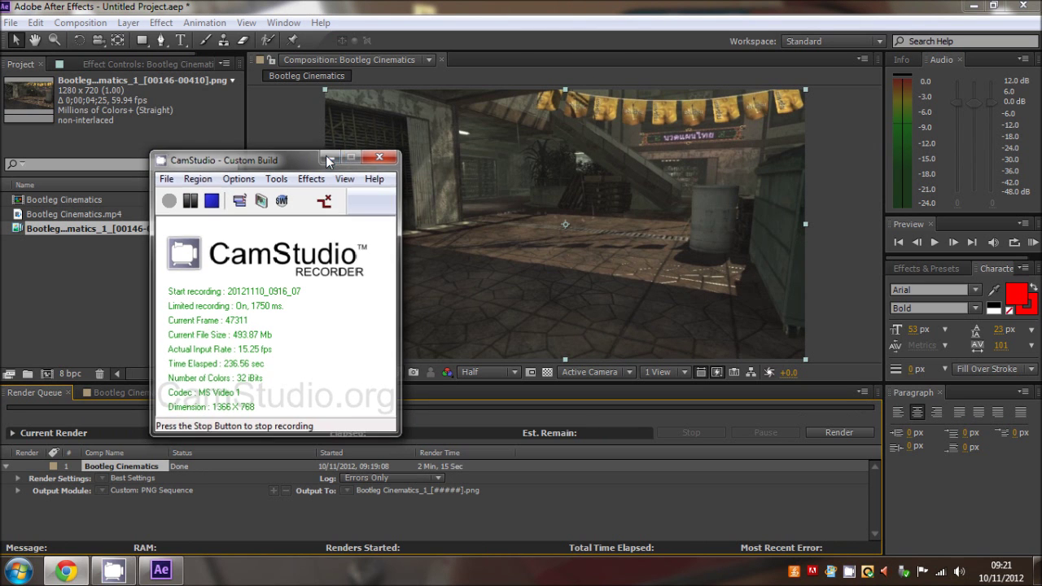
Close After Effects without saving the project changes
left_click(864, 249)
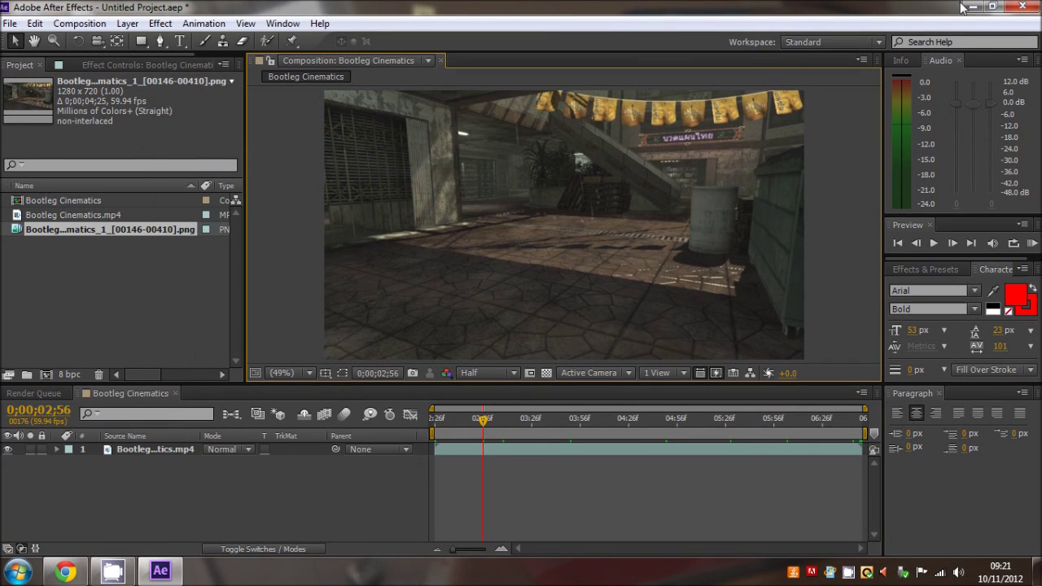
left_click(971, 7)
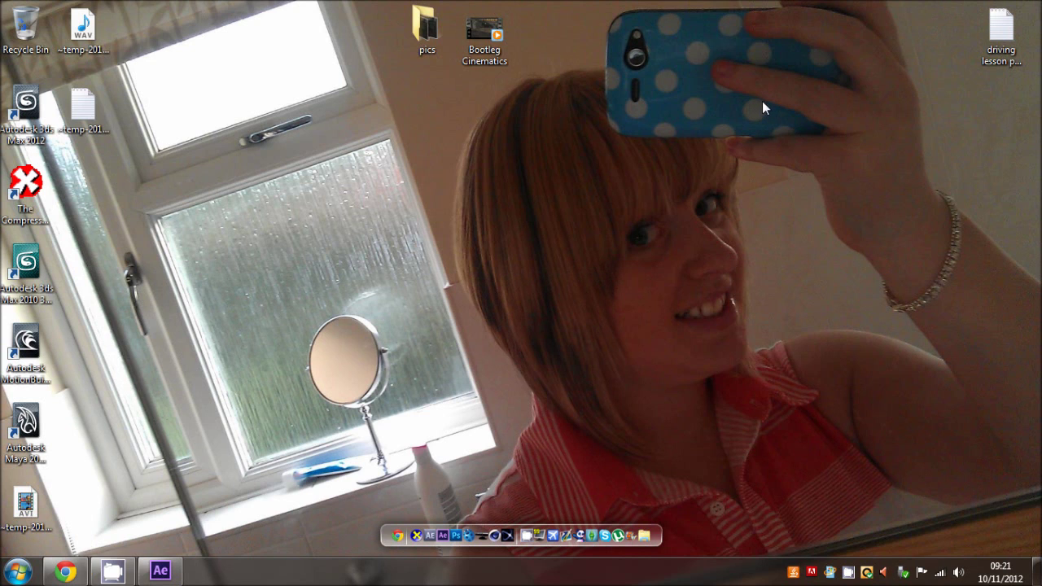
left_click(160, 571)
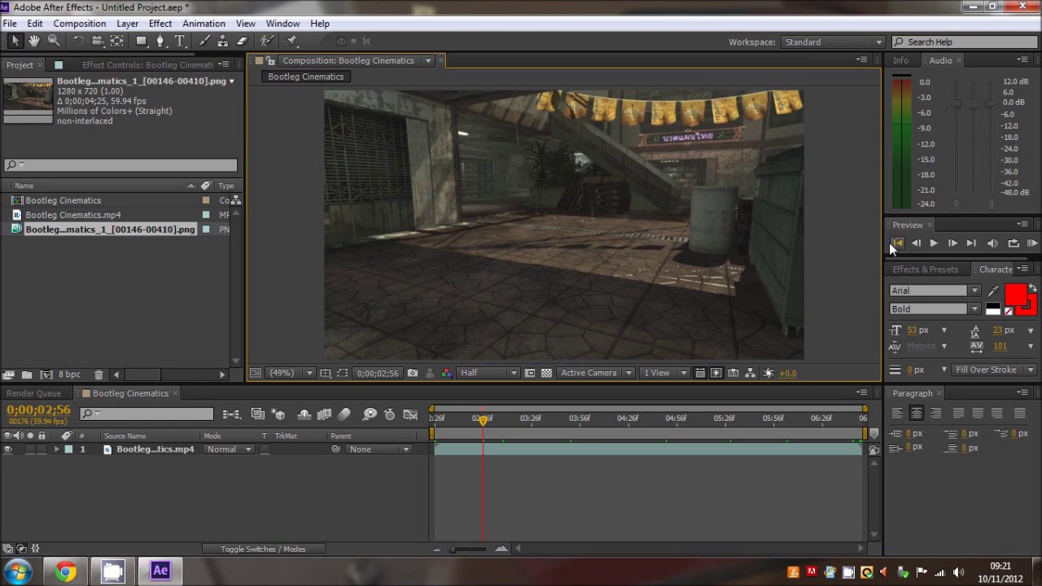
left_click(1023, 7)
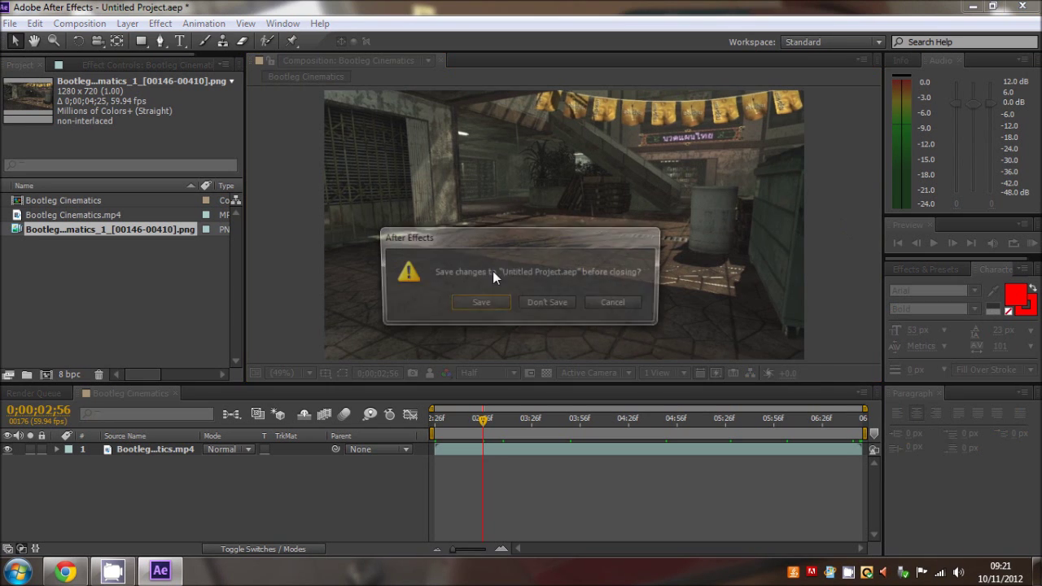
left_click(548, 304)
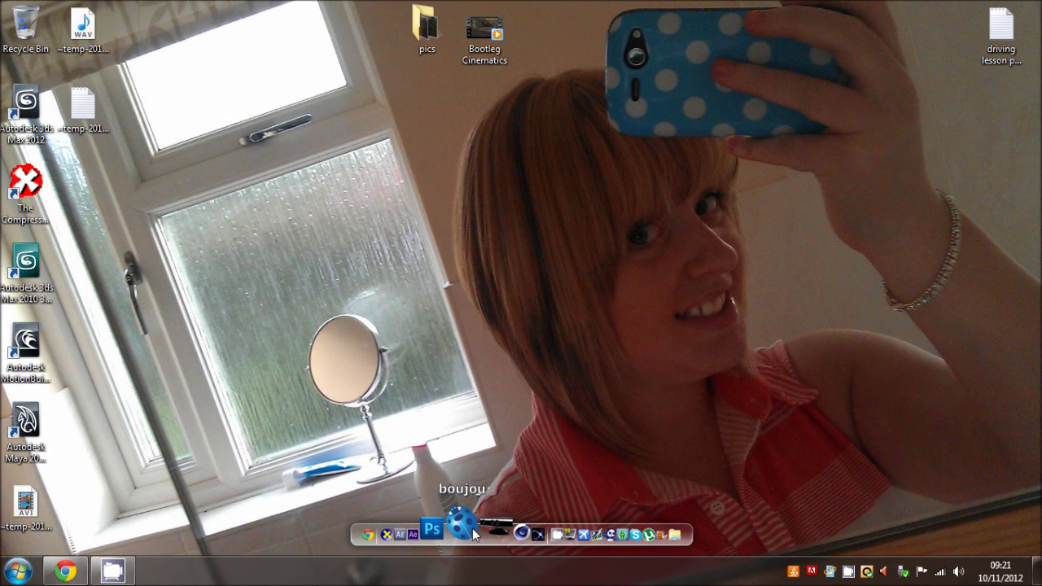
Launch boujou from the desktop dock
left_click_drag(337, 3, 449, 54)
left_click_drag(579, 118, 460, 4)
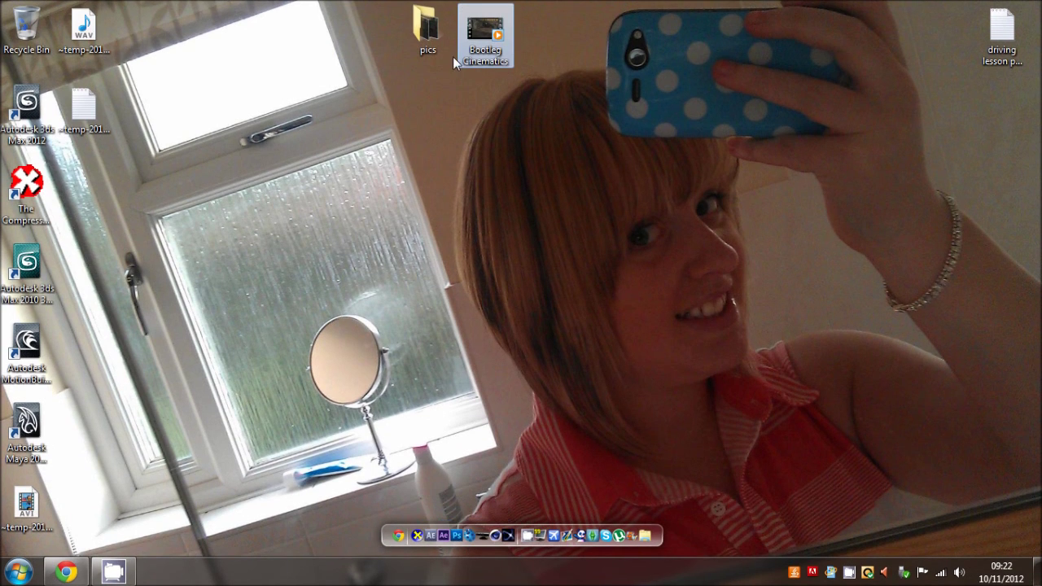
left_click(515, 490)
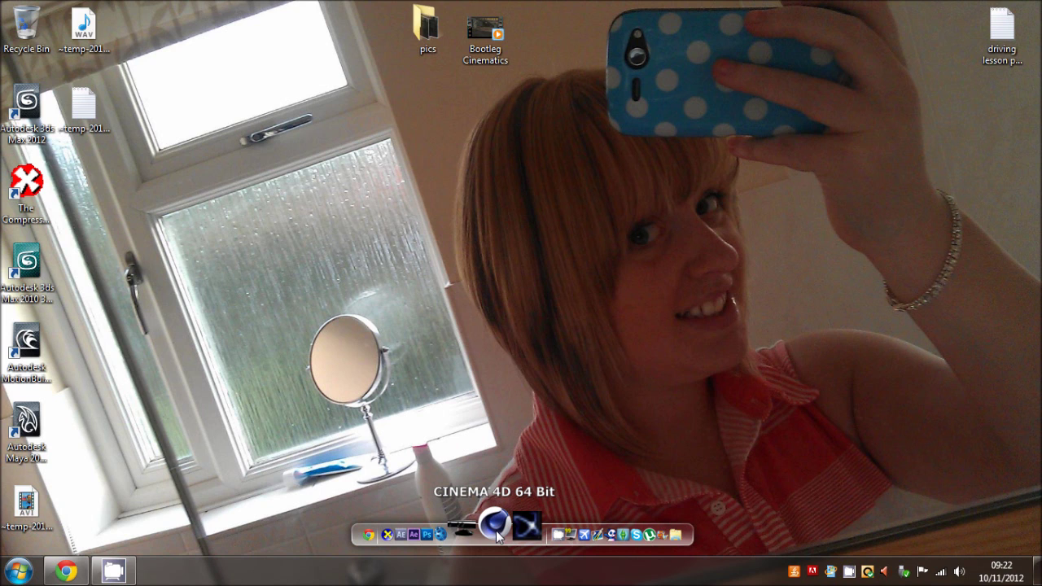
left_click_drag(618, 3, 423, 42)
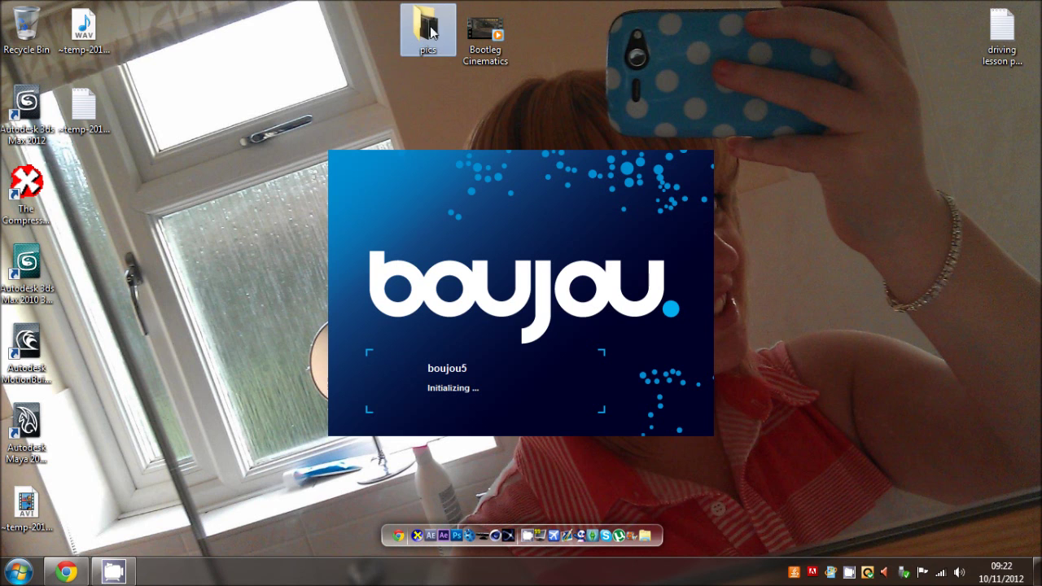
left_click(720, 35)
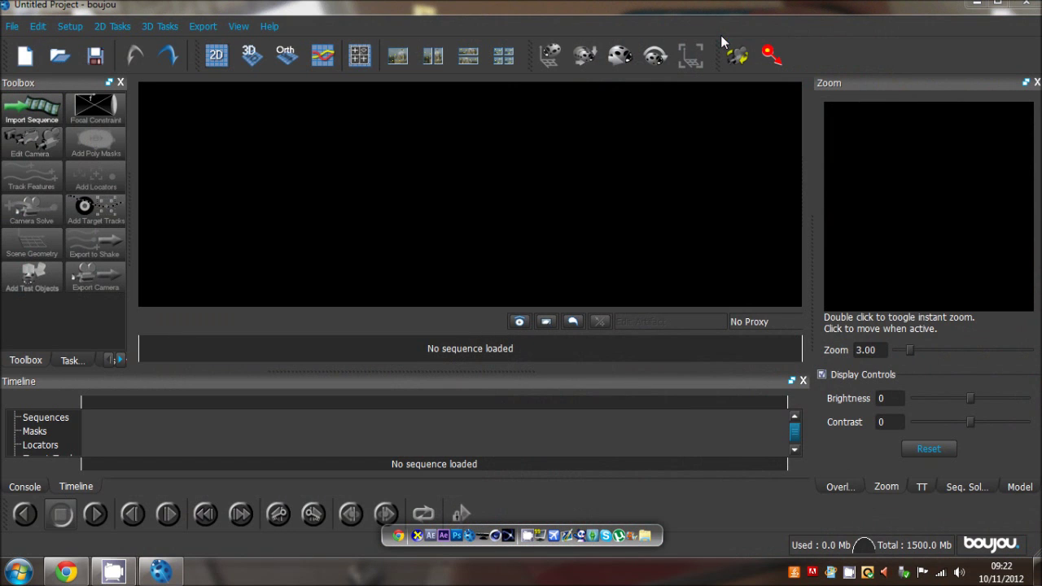
Start a sequence import and choose the Bootleg Cinematics PNG frames from the desktop's pics folder
left_click(31, 110)
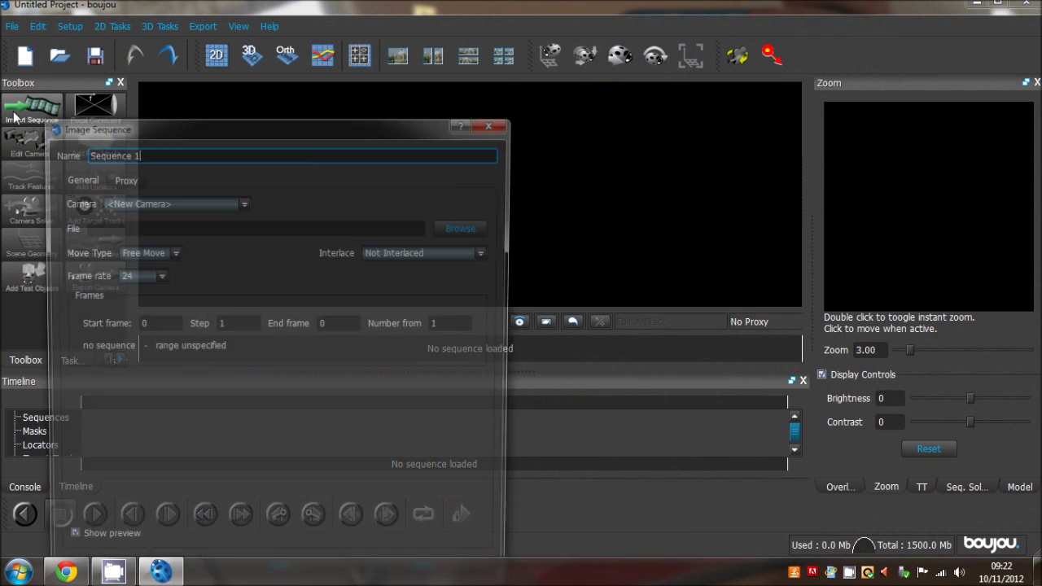
left_click(269, 111)
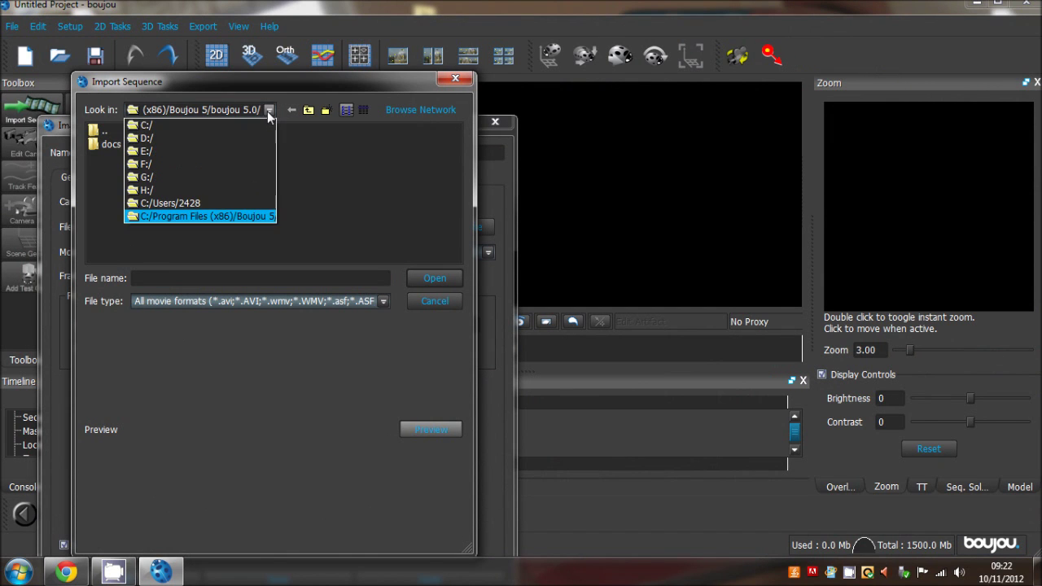
left_click(169, 201)
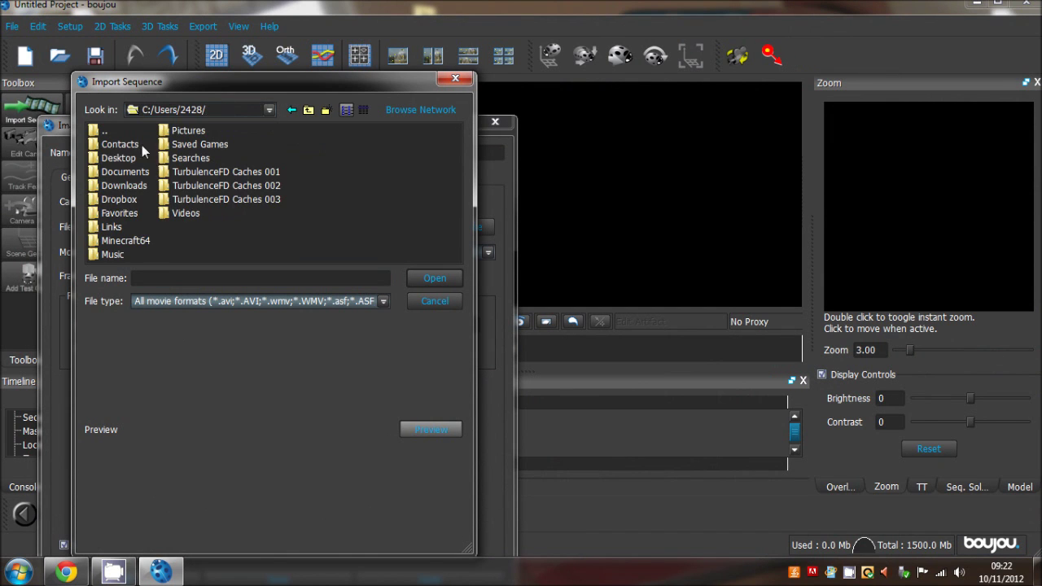
double_click(133, 159)
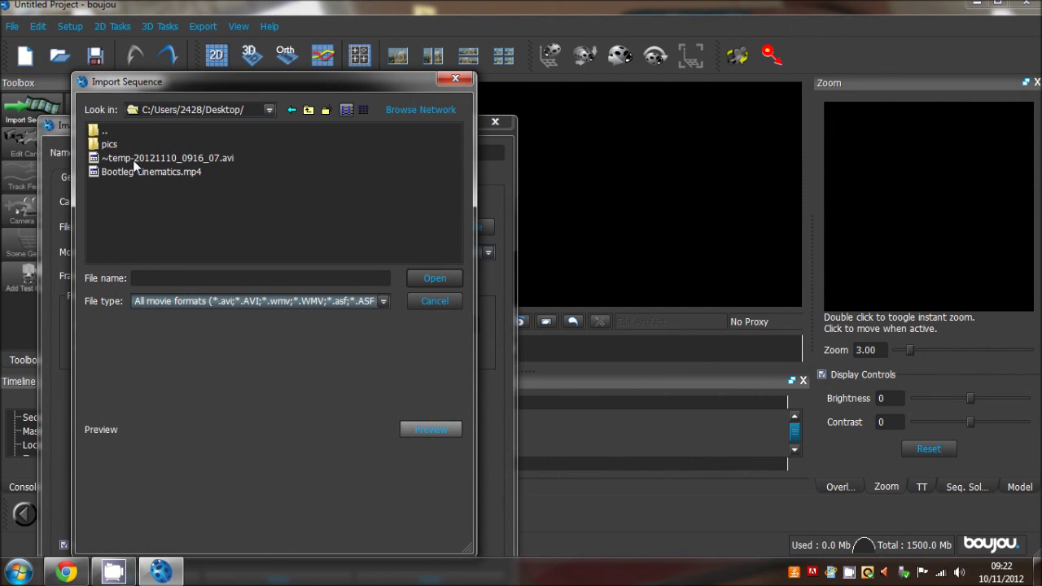
double_click(98, 146)
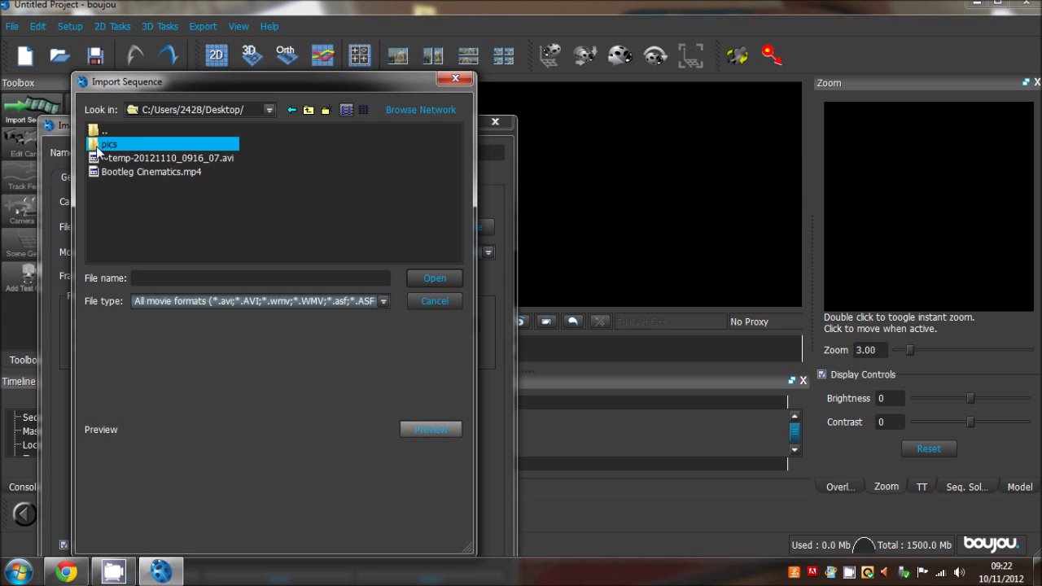
mouse_move(198, 93)
left_mouse_down()
mouse_move(254, 41)
mouse_move(214, 82)
left_mouse_up()
left_click(172, 136)
left_click(440, 266)
left_click_drag(239, 126, 301, 58)
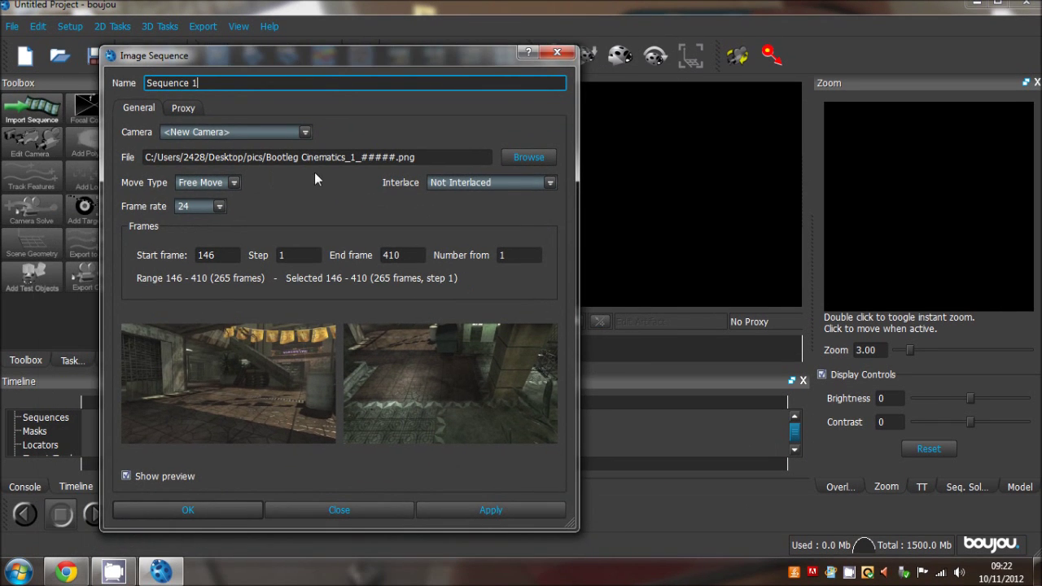
Look up the frame rate of the Bootleg Cinematics video in its file properties on the desktop
left_click(977, 3)
right_click(488, 37)
left_click(533, 346)
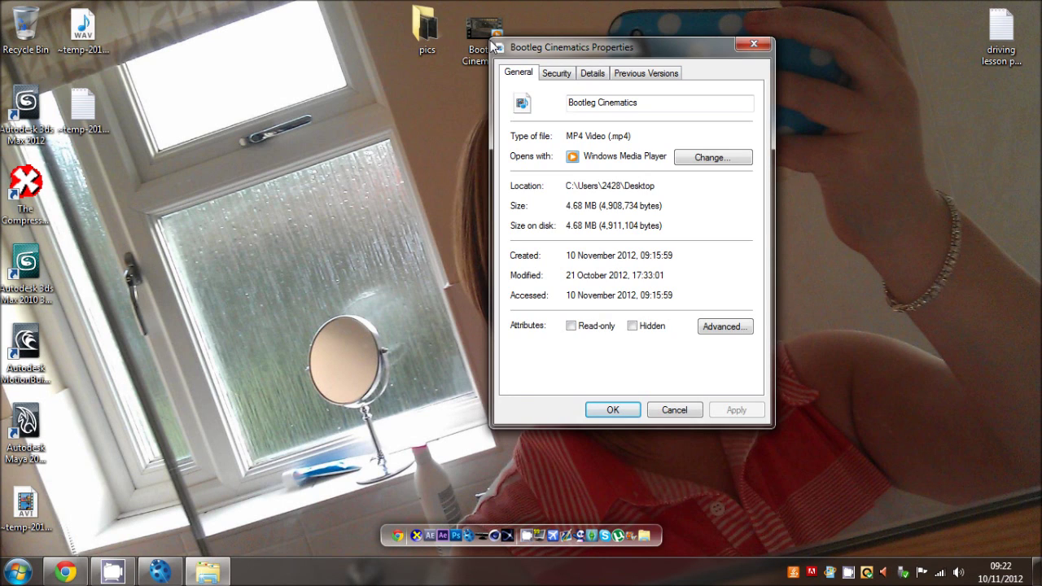
left_click(594, 74)
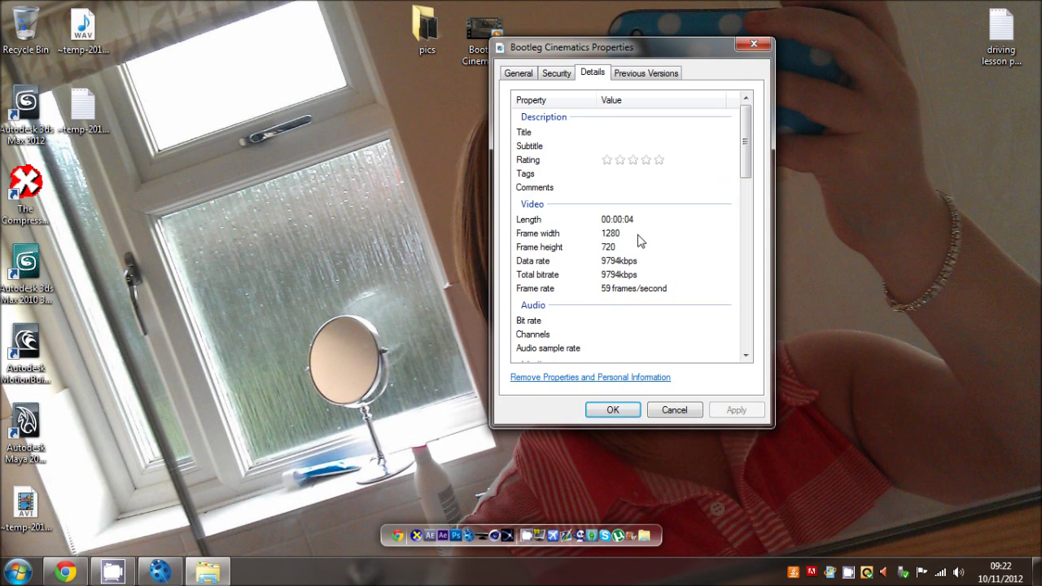
left_click_drag(748, 114, 747, 135)
left_click(635, 216)
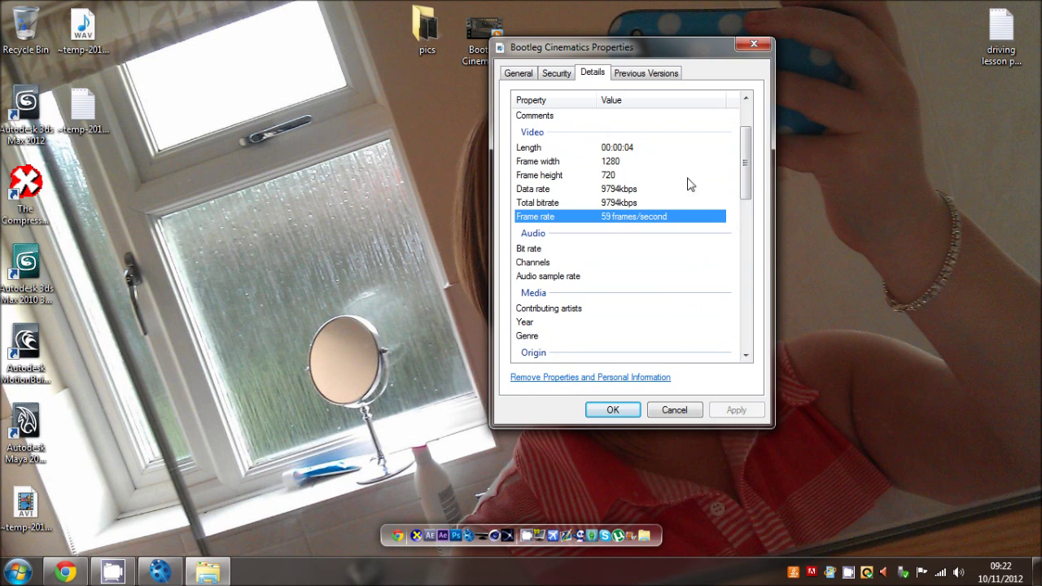
left_click(763, 42)
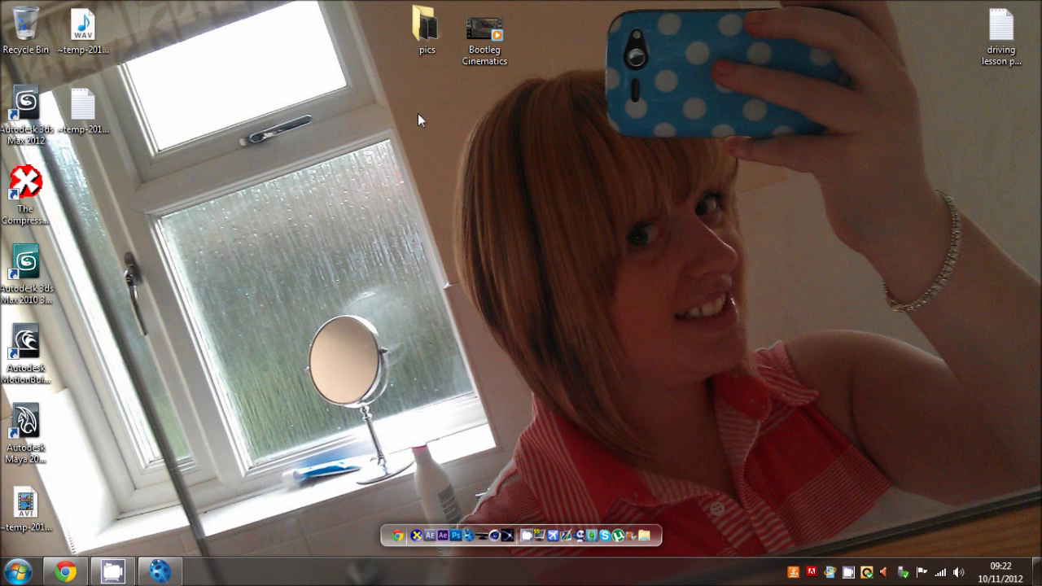
left_click_drag(513, 70, 356, 4)
Return to boujou, set the sequence's frame rate to 59.94, and apply the import without using the alpha channel as a mask
left_click(160, 572)
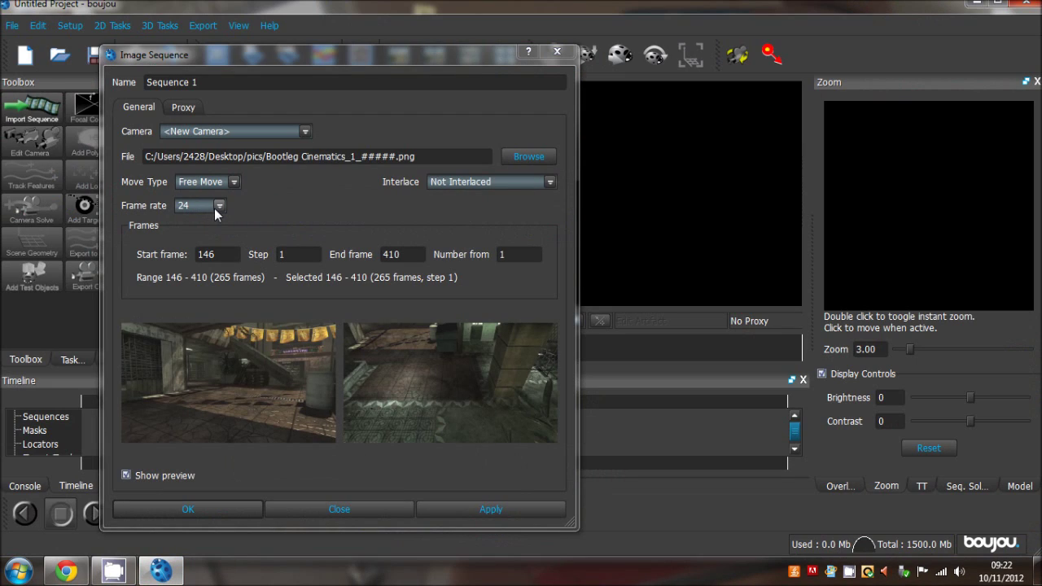
left_click(208, 207)
left_click(192, 301)
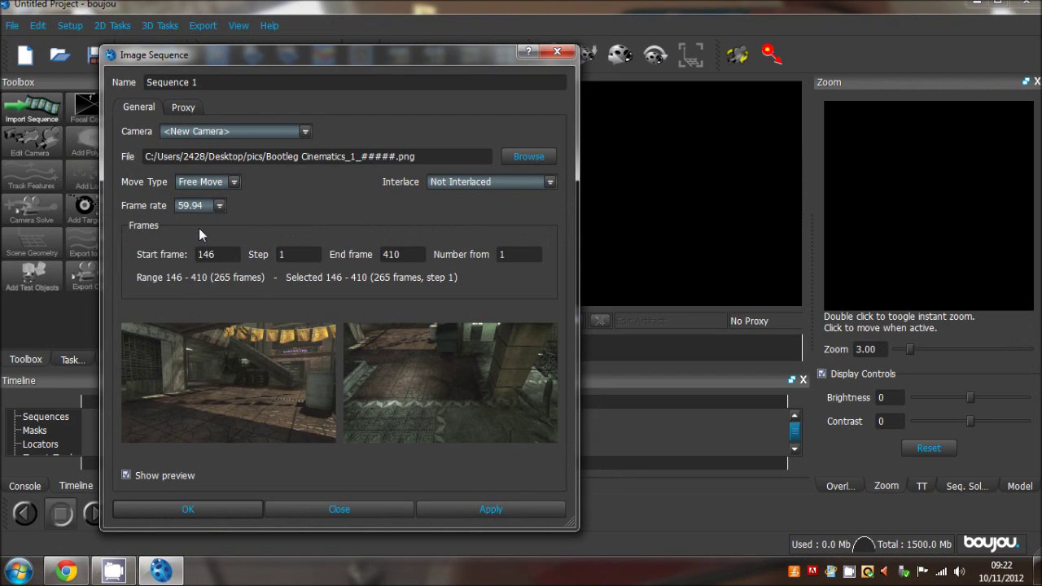
left_click(492, 509)
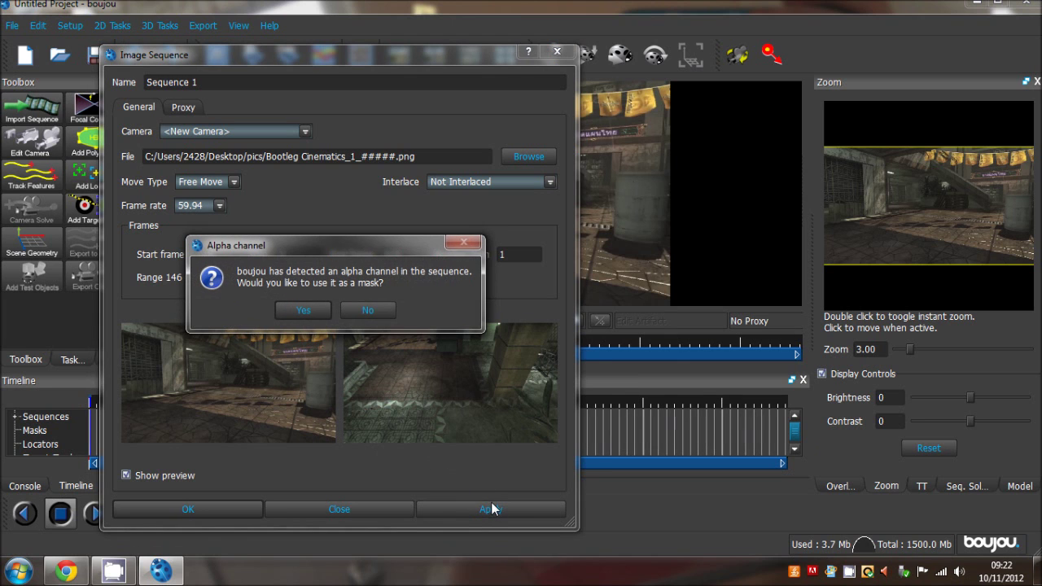
left_click(365, 312)
Reset the imported sequence's frame rate to 59.94, apply it, and close the sequence settings
left_click(202, 205)
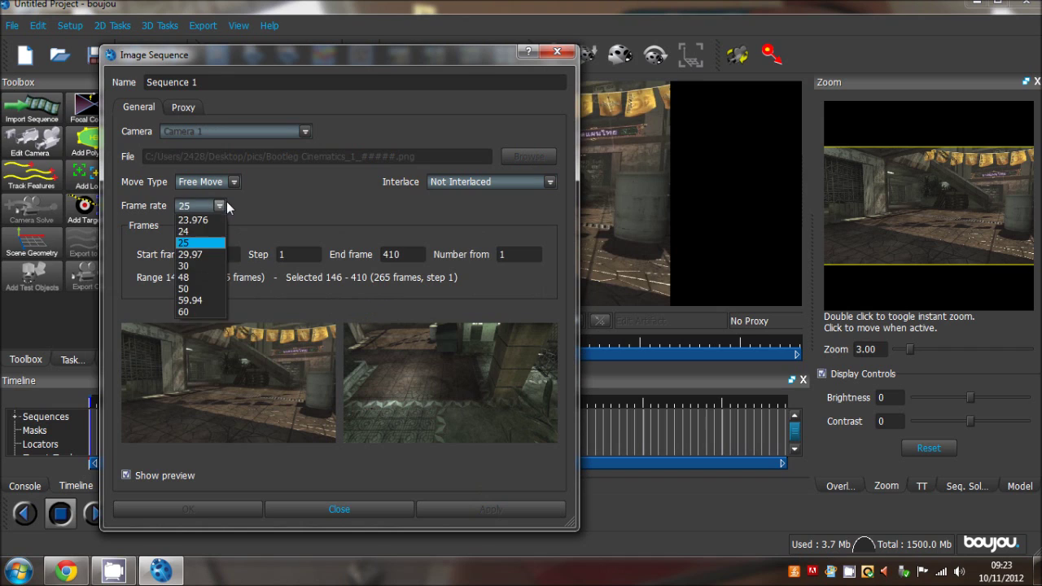
left_click(203, 299)
left_click(470, 512)
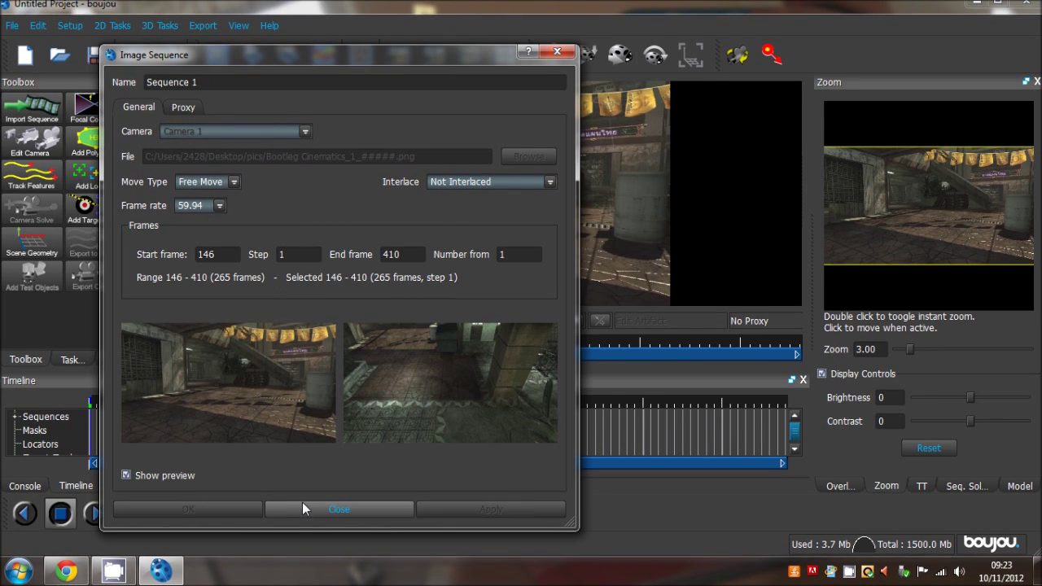
left_click(304, 507)
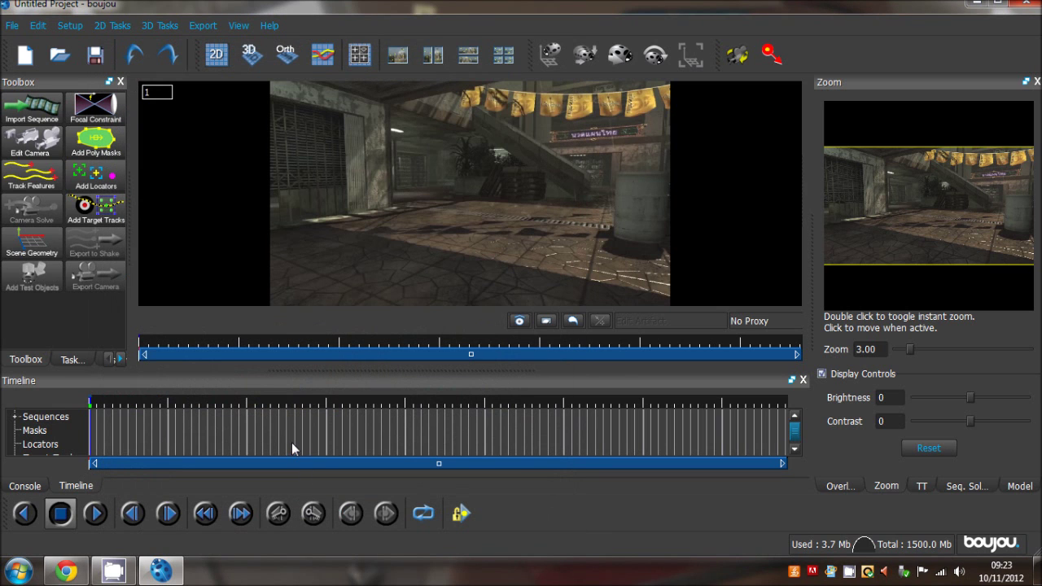
Start feature tracking on all frames of Sequence 1
left_click(31, 173)
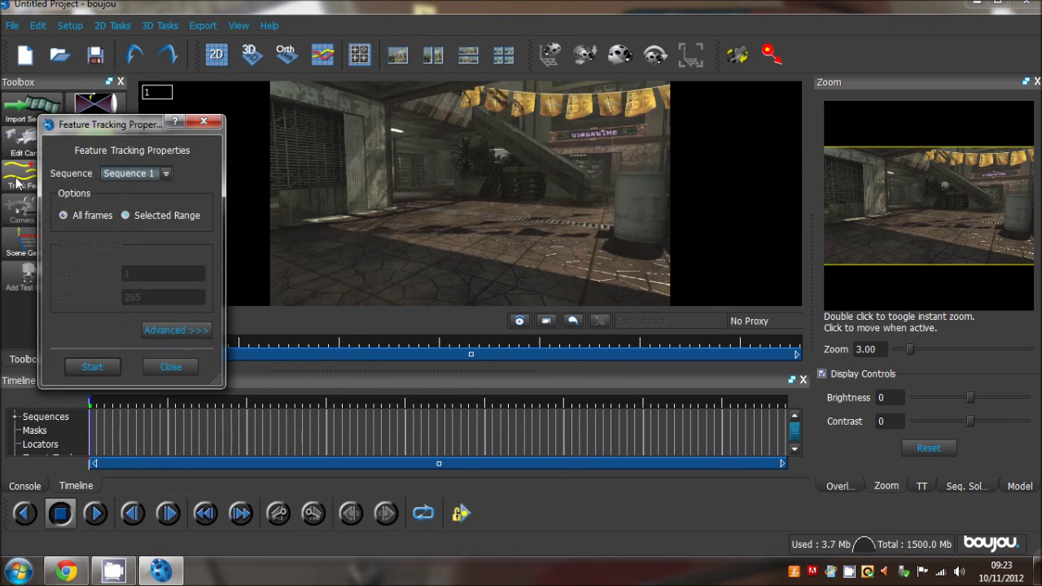
left_click(92, 367)
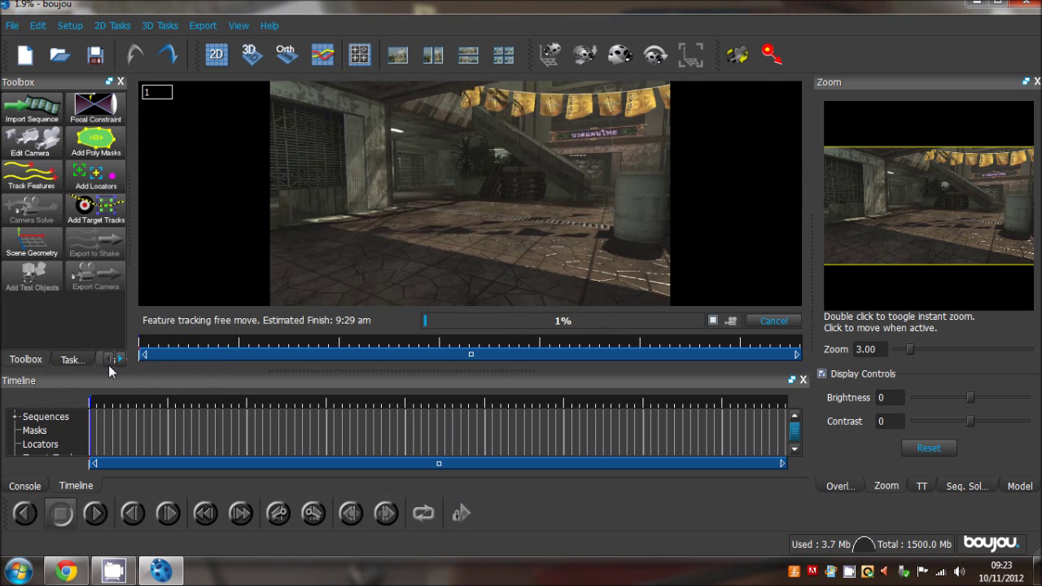
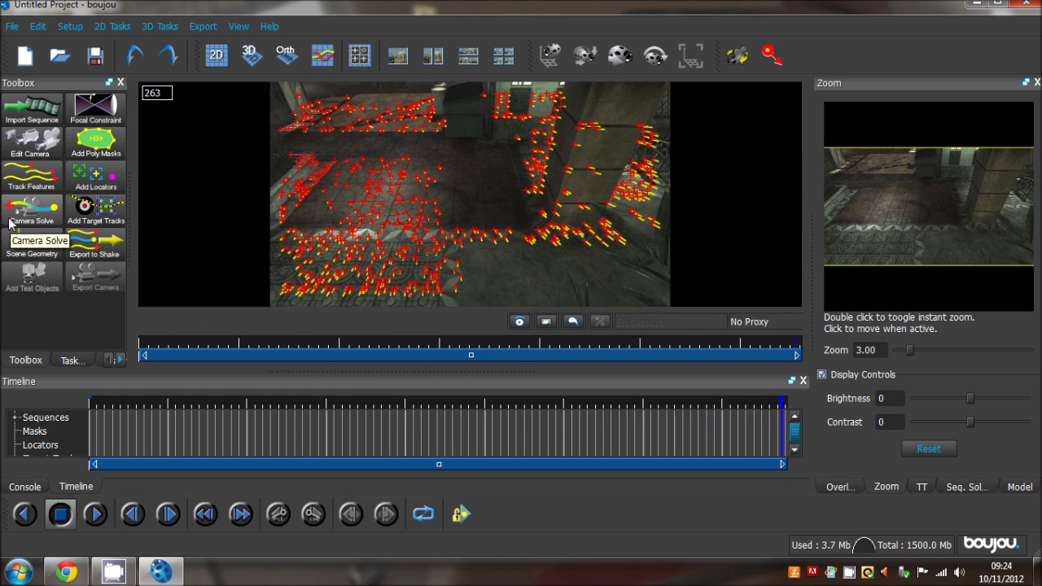
Start a camera solve on all frames of Sequence 1 with camera path smoothness optimization enabled
left_click(40, 208)
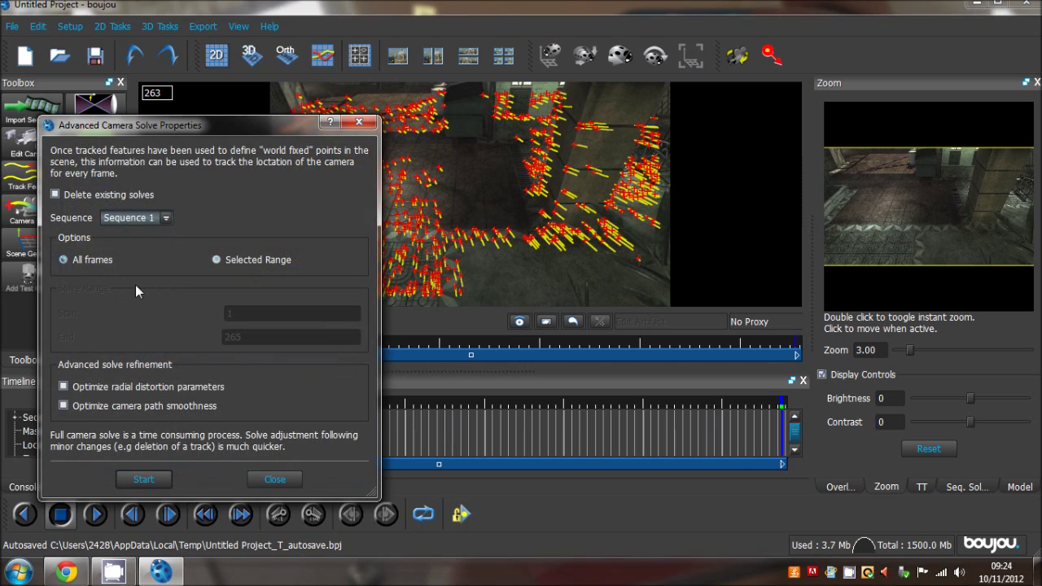
left_click(275, 477)
left_click(446, 345)
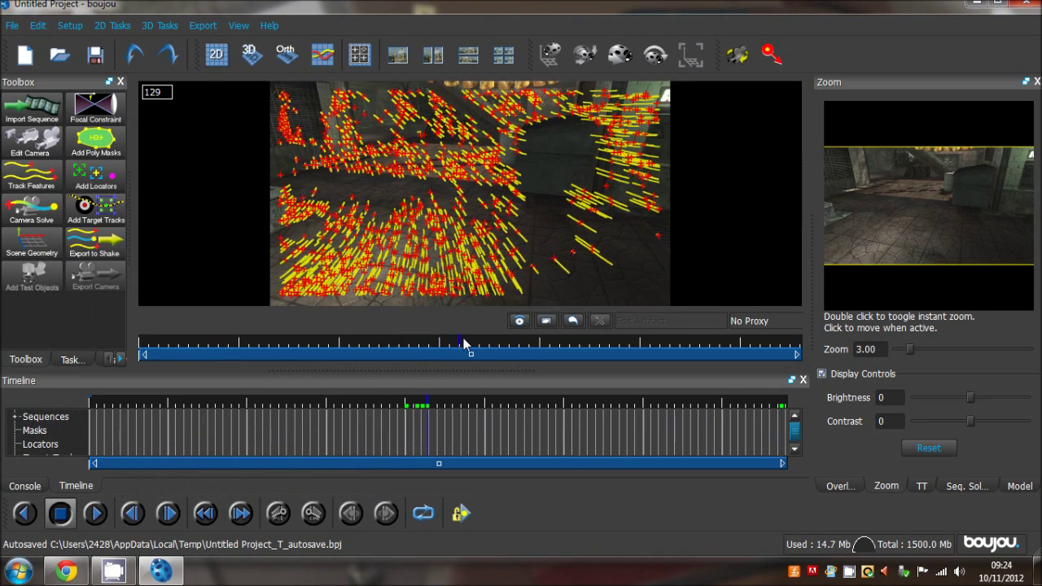
left_click(56, 215)
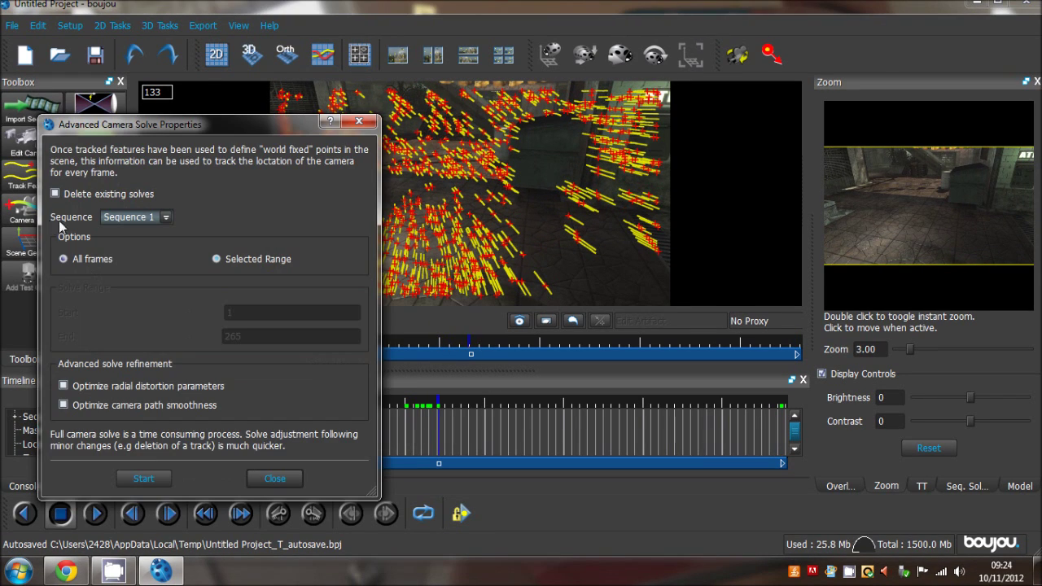
left_click(64, 406)
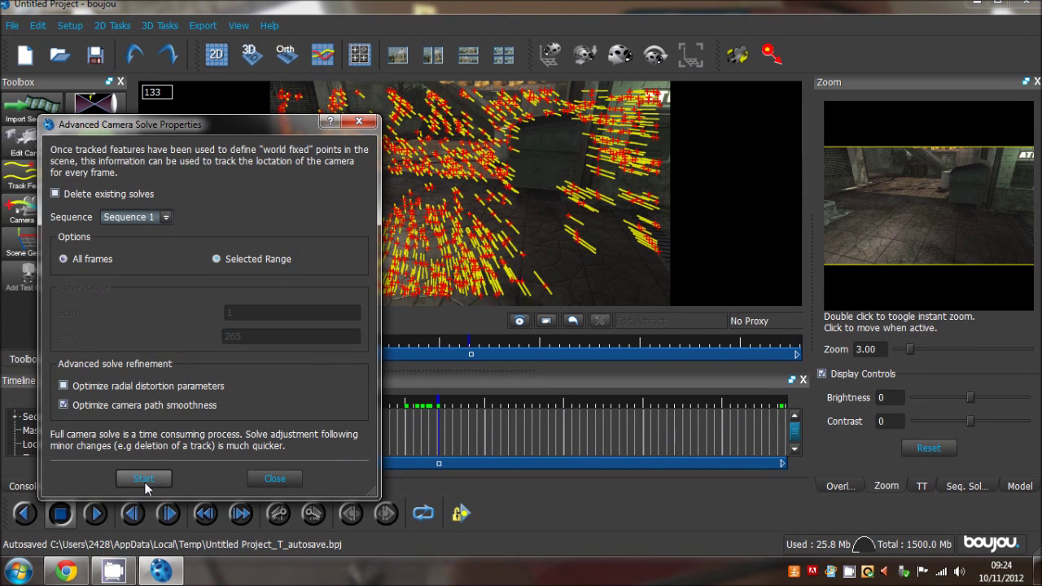
left_click(144, 479)
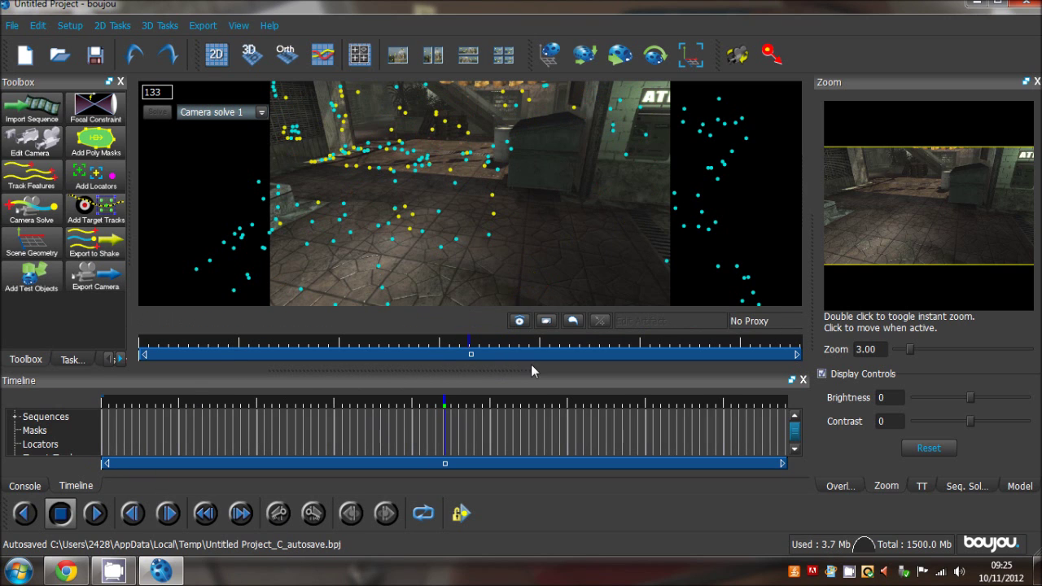
Go to about frame 175 and examine the solved points on the floor for suitable axis and origin tracks
mouse_move(470, 346)
left_mouse_down()
mouse_move(217, 346)
mouse_move(375, 359)
mouse_move(782, 358)
mouse_move(589, 371)
mouse_move(228, 372)
mouse_move(725, 362)
mouse_move(627, 359)
mouse_move(406, 378)
mouse_move(510, 379)
mouse_move(434, 380)
mouse_move(509, 376)
mouse_move(398, 398)
mouse_move(480, 399)
mouse_move(576, 366)
left_mouse_up()
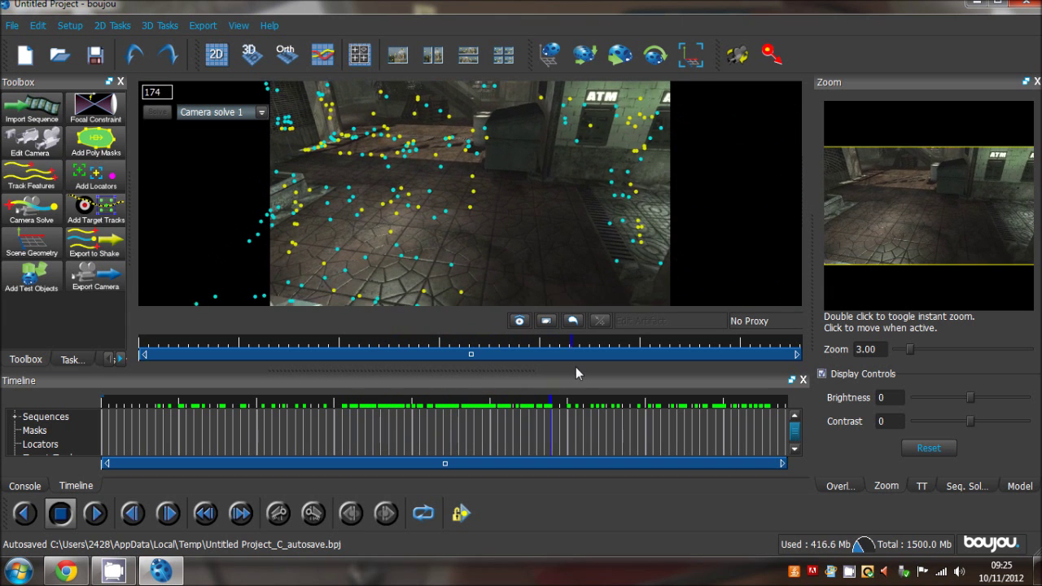
left_click(401, 256)
left_click(338, 246)
left_click(451, 263)
left_click(419, 208)
left_click(428, 192)
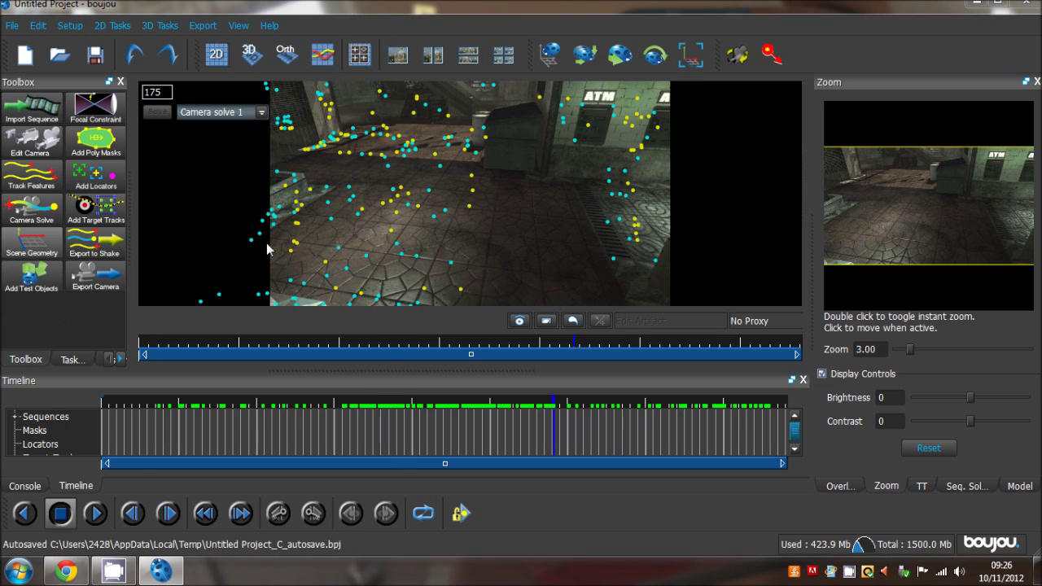
Add a coordinate frame hint of type x-axis to the scene geometry, keeping the floor points in view
left_click(31, 242)
left_click_drag(209, 57, 808, 134)
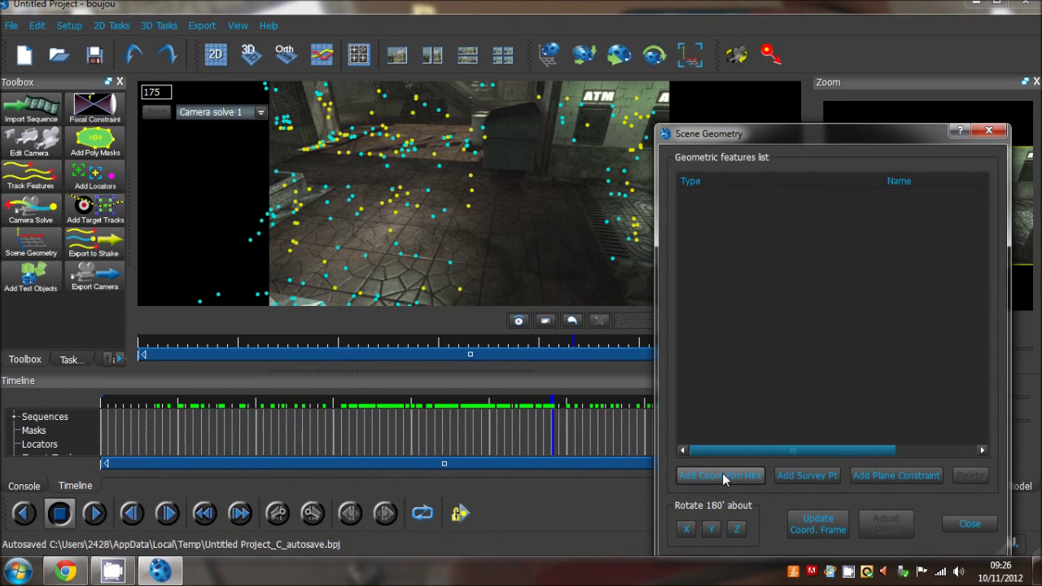
left_click(722, 474)
left_click(928, 420)
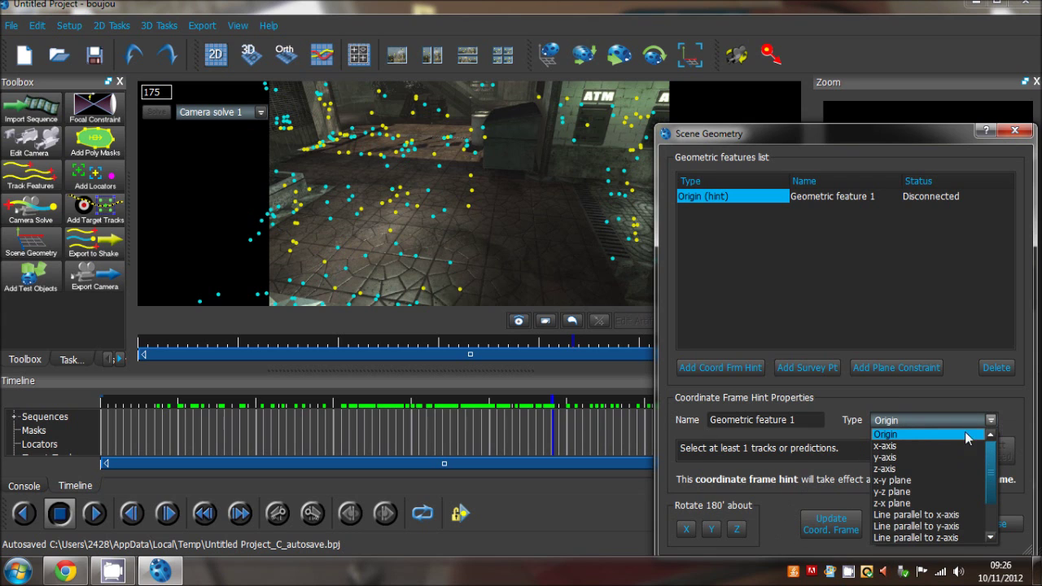
left_click(936, 447)
mouse_move(785, 126)
left_mouse_down()
mouse_move(852, 131)
mouse_move(859, 161)
mouse_move(798, 131)
left_mouse_up()
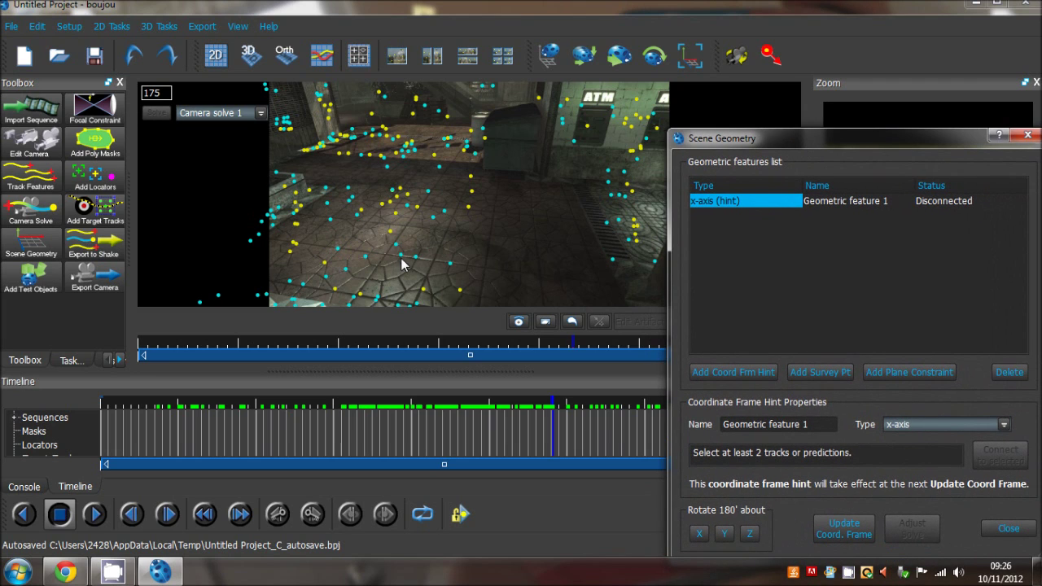
Connect the x-axis hint to floor tracks 7116 and 8649
left_click(337, 248)
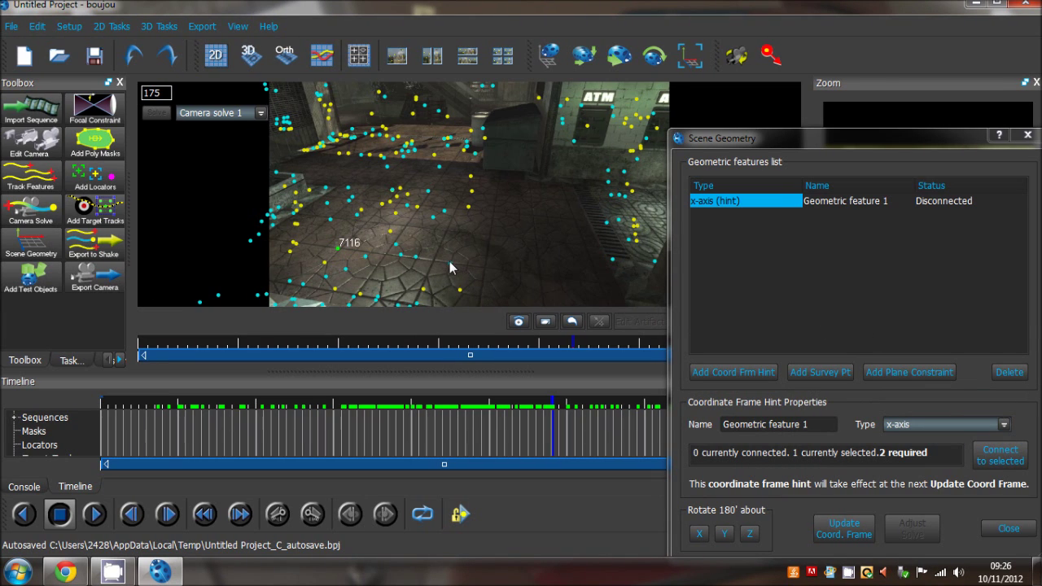
left_click(452, 264)
left_click(338, 248, "ctrl")
left_click(1000, 460)
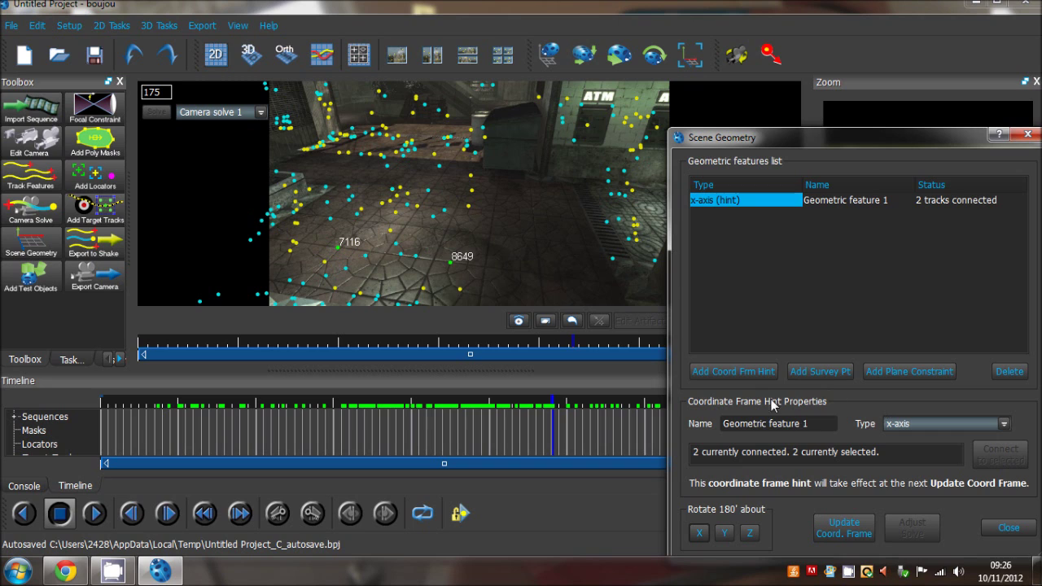
Add a z-axis coordinate frame hint and connect it to floor tracks 9102 and 8950
left_click(741, 373)
left_click(961, 424)
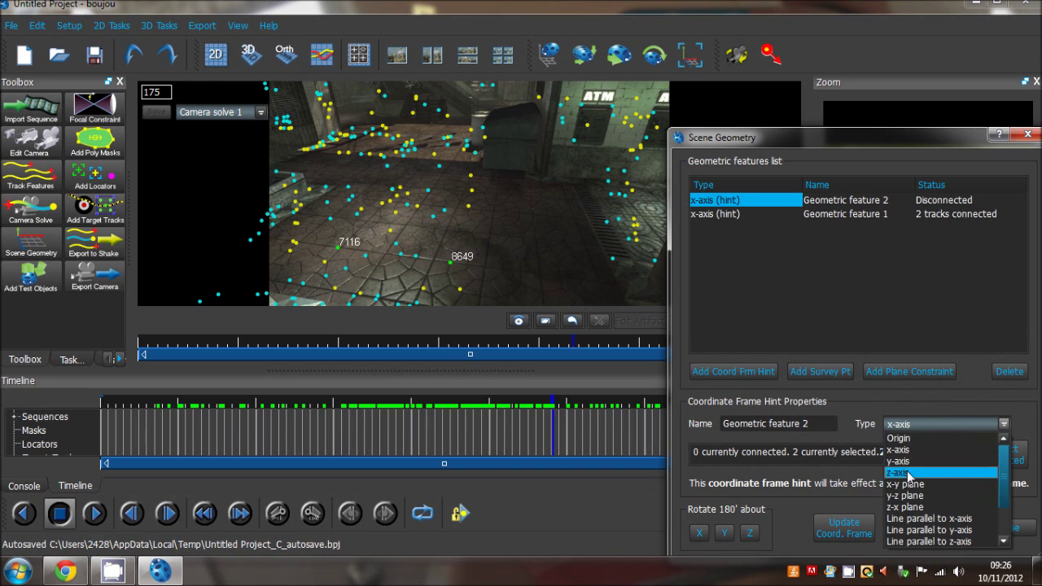
left_click(898, 473)
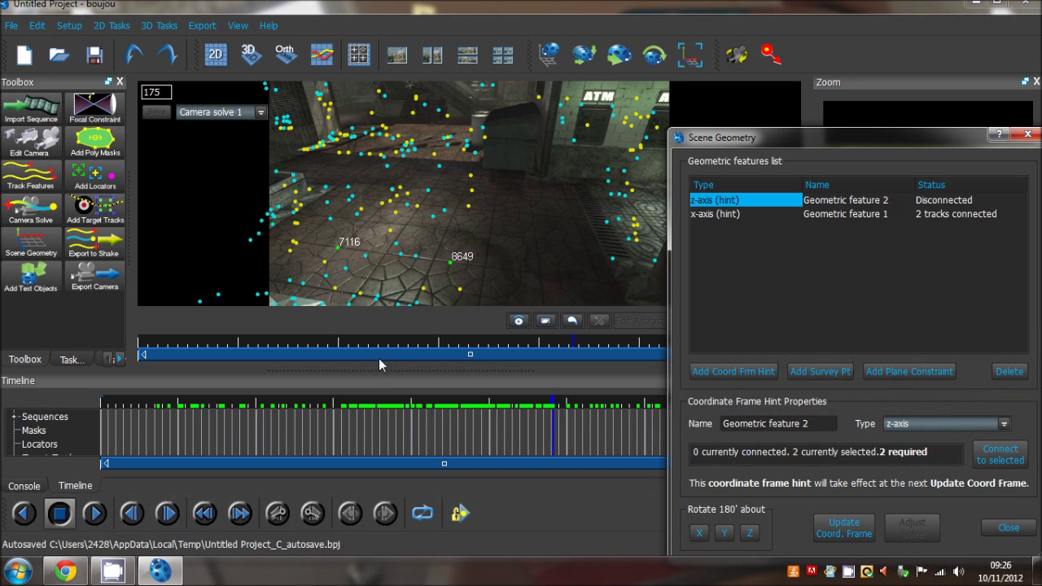
left_click(401, 255)
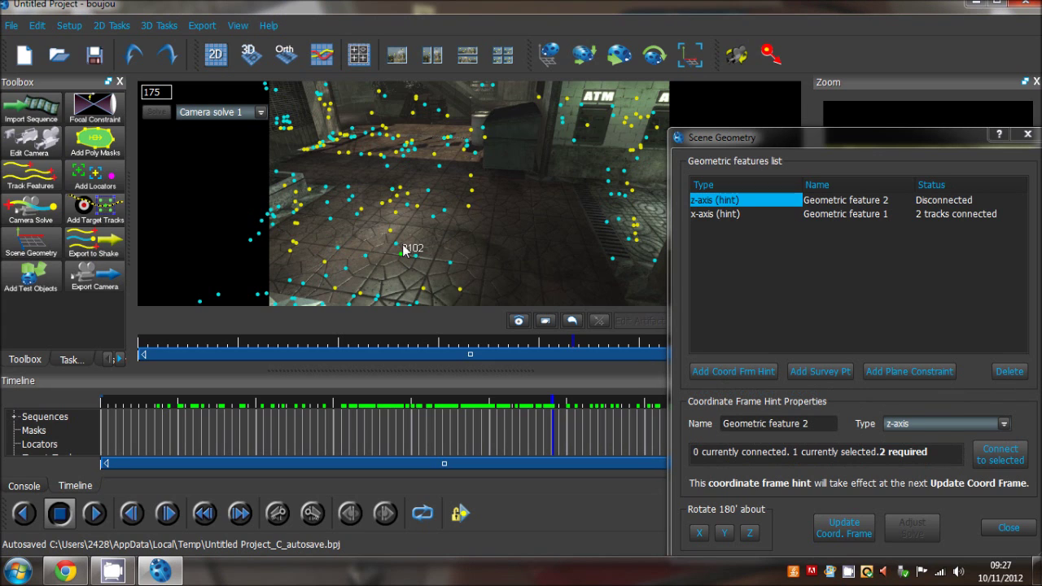
left_click(429, 196, "shift")
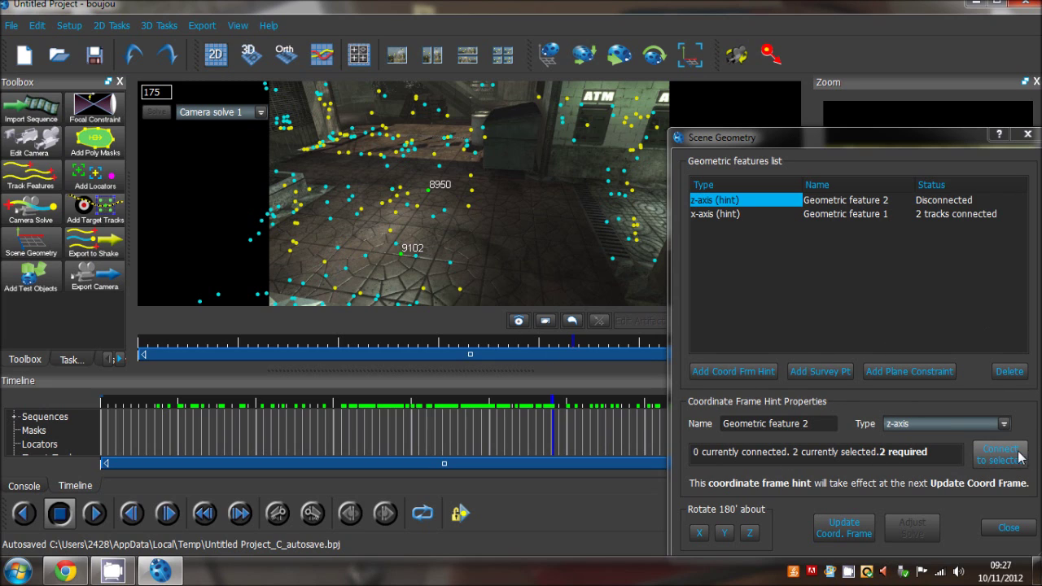
left_click(992, 456)
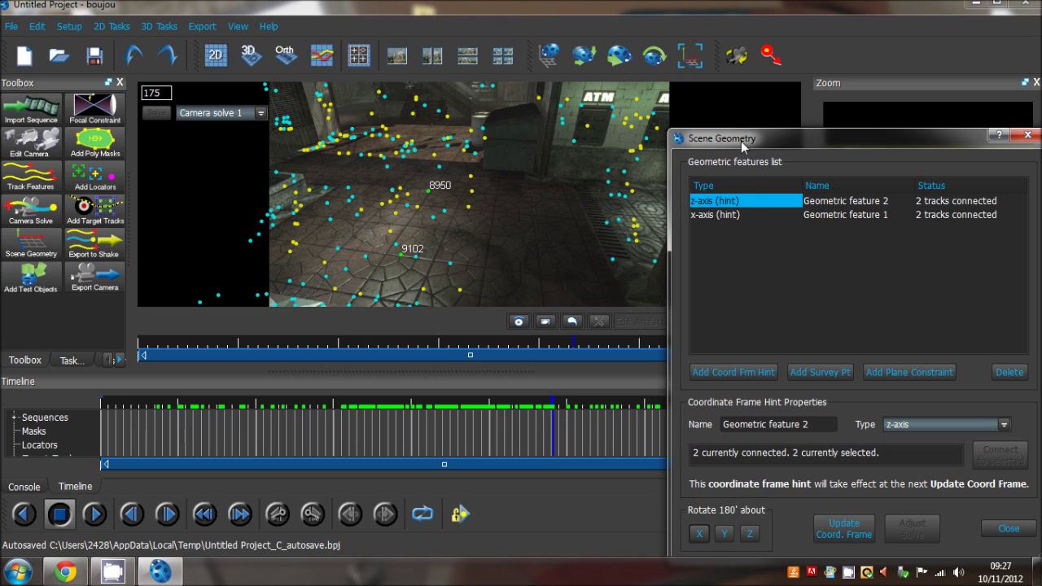
Add an Origin hint connected to floor track 9102, and update the coordinate frame with the scene geometry hints
left_click(733, 372)
left_click(937, 424)
left_click(904, 438)
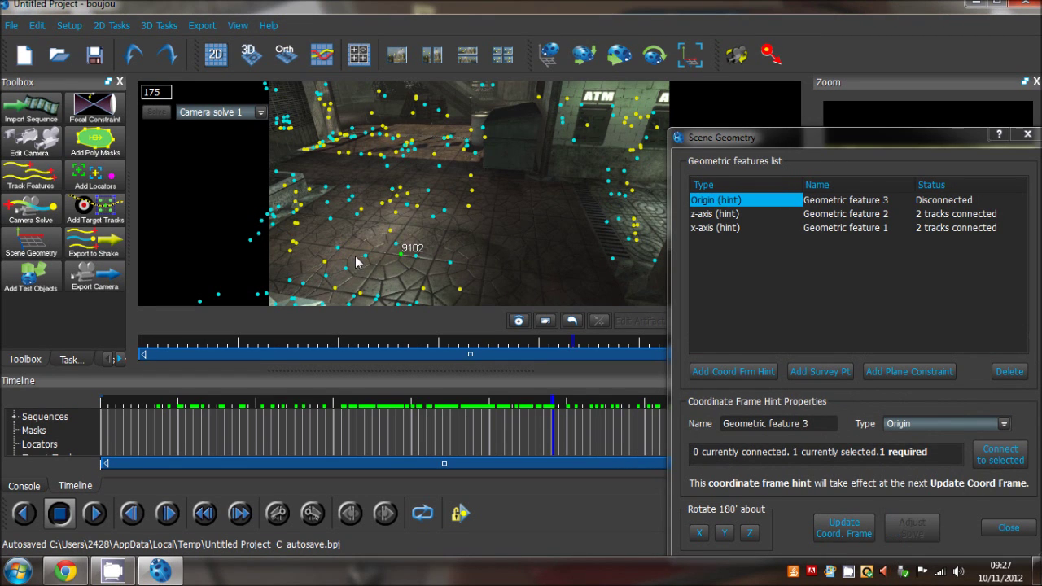
left_click(990, 454)
left_click(847, 529)
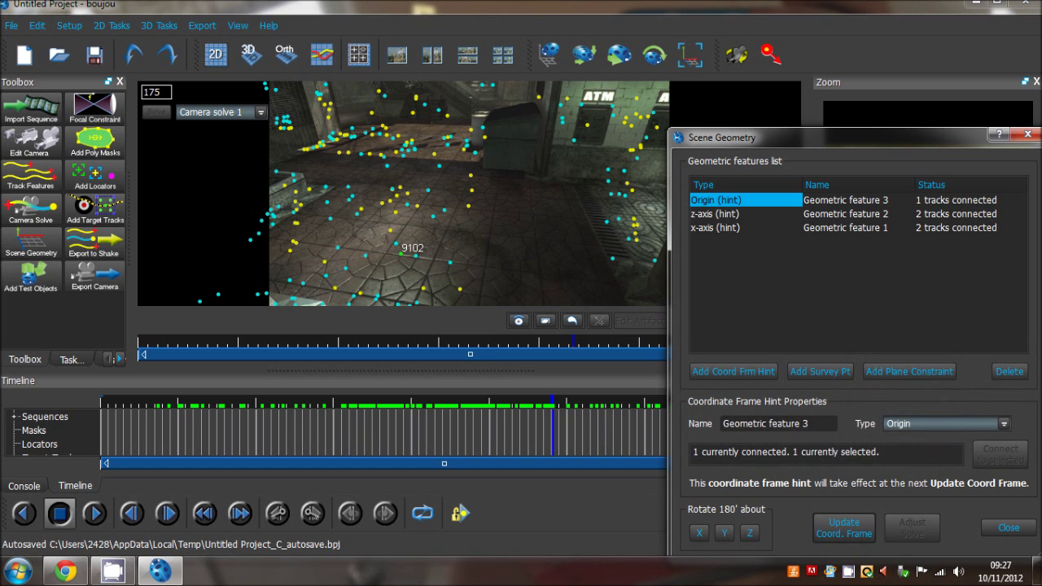
left_click(1008, 527)
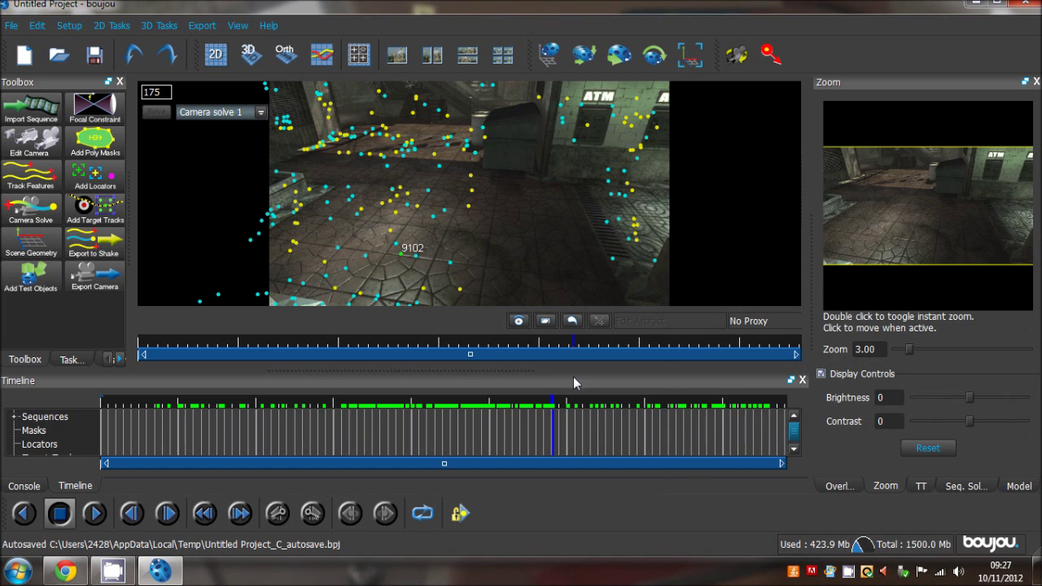
Check the solve with a Ladybird test object on the floor back to frame 160, and delete the object
left_click(11, 281)
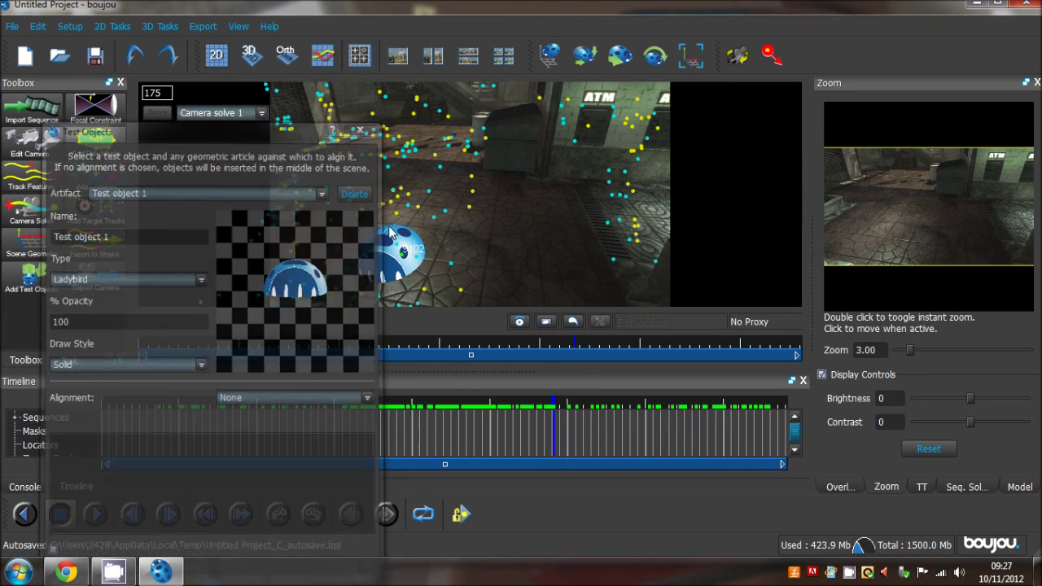
left_click_drag(482, 349, 537, 370)
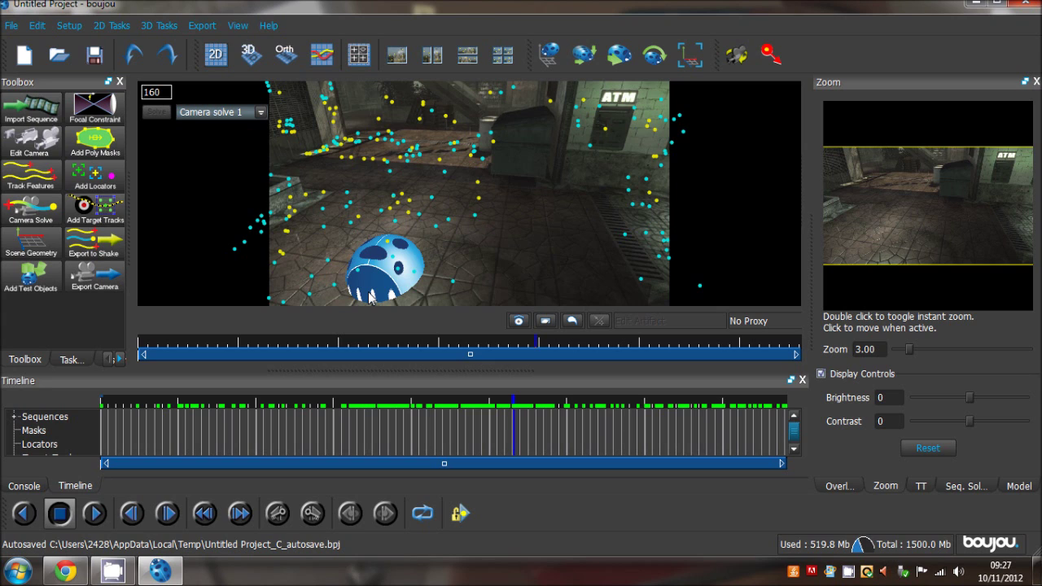
key("Delete")
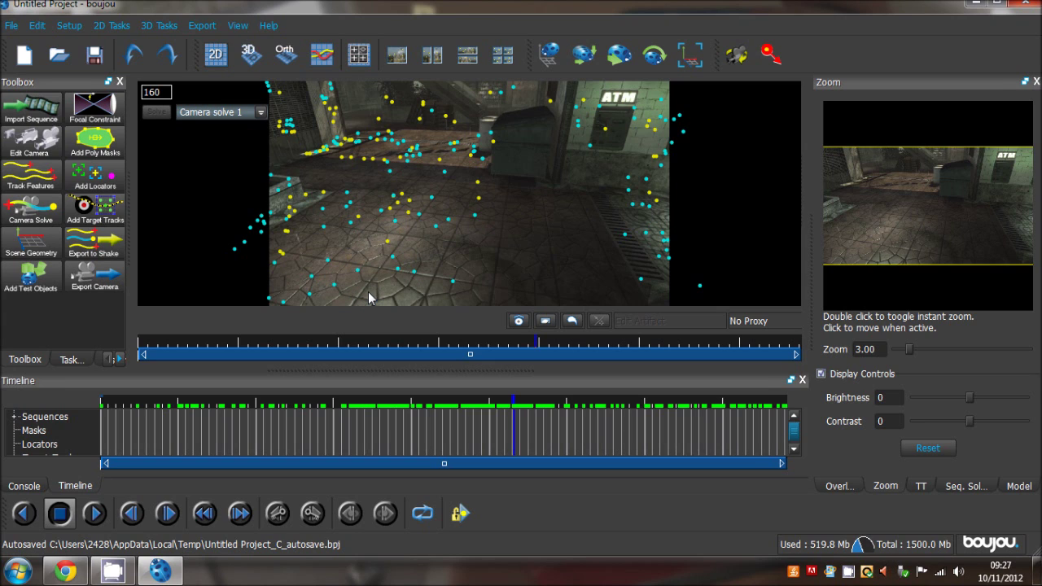
Set up a camera export to the desktop as Untitled Project in Cinema 4D (*.c4d) format
left_click(99, 281)
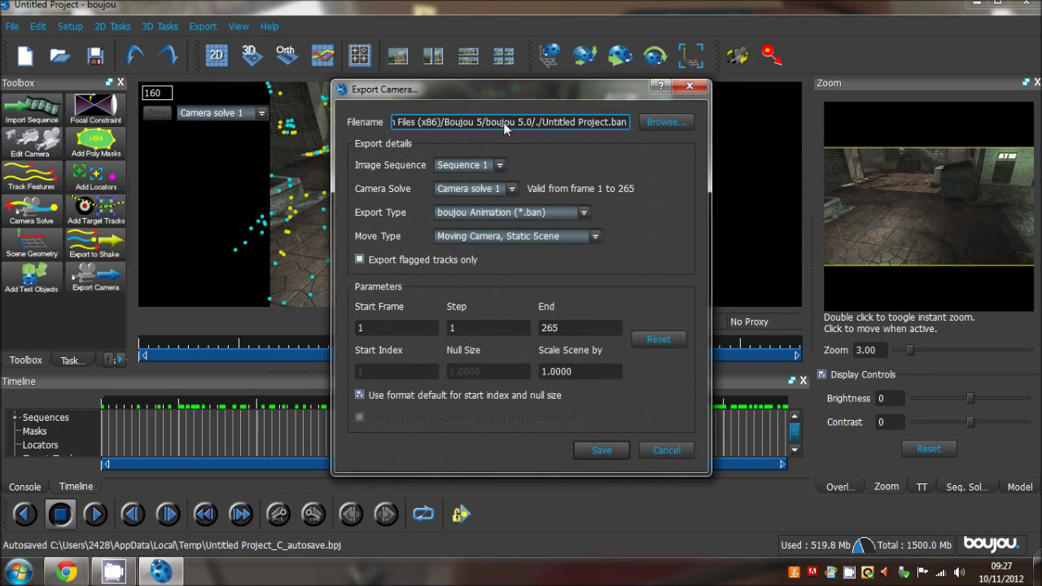
left_click(666, 121)
scroll(411, 228, "up", 3)
left_click(397, 206)
left_click(509, 409)
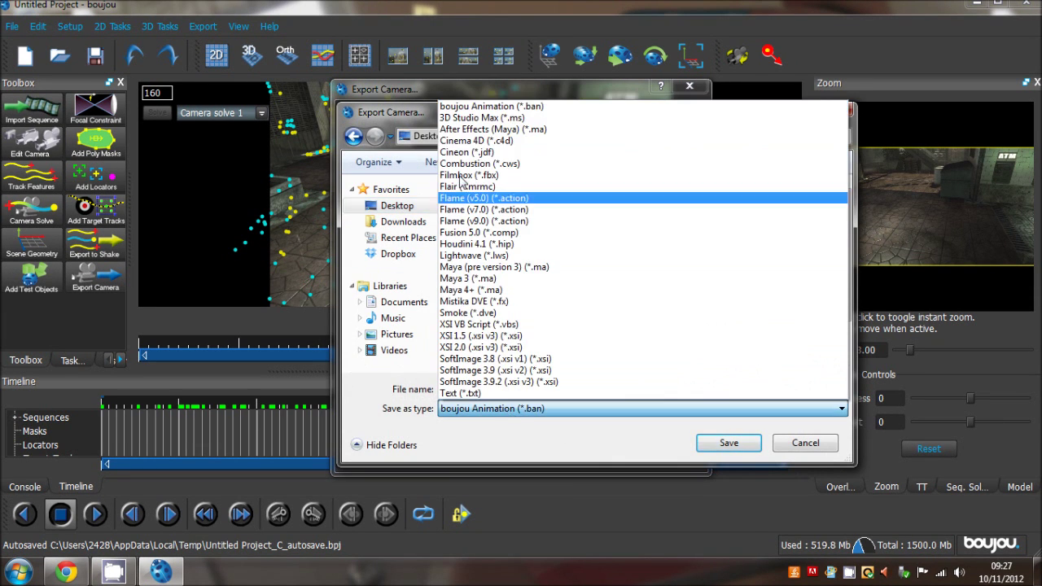
left_click(530, 167)
left_click(729, 442)
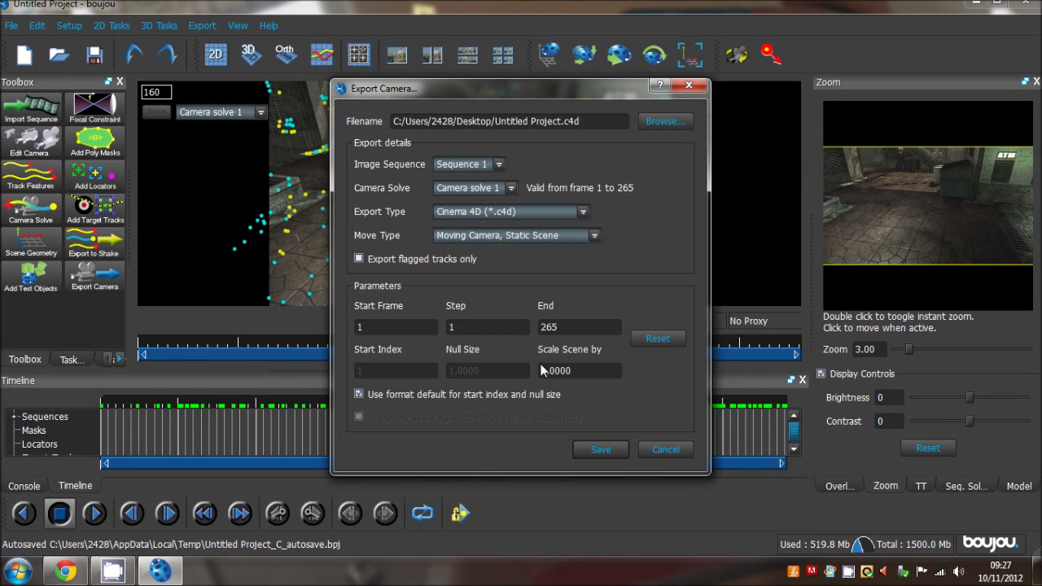
Set the export's scene scale to 100 and save the camera file
double_click(603, 372)
type("100")
left_click(590, 444)
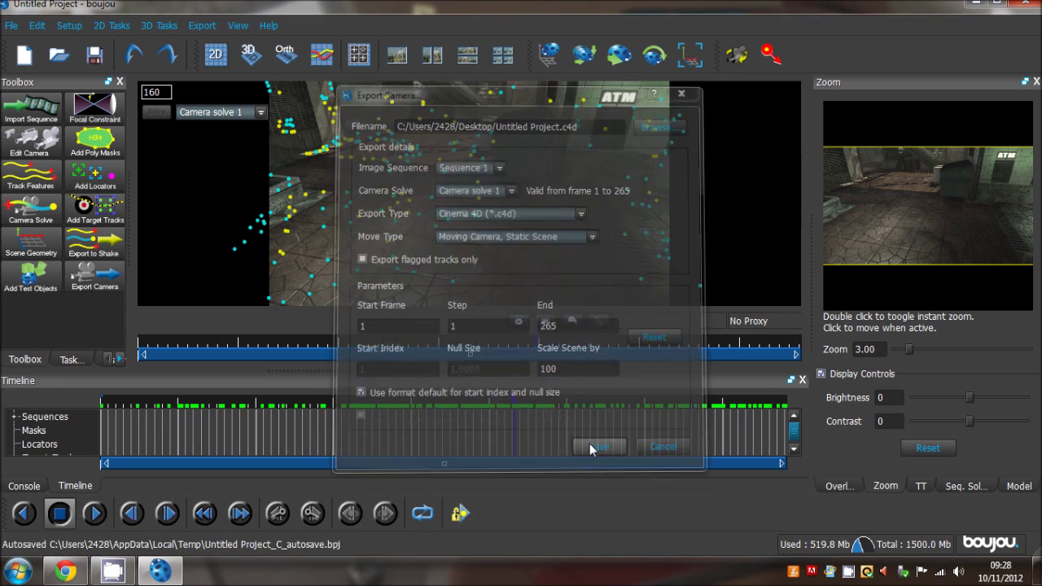
Close boujou without saving the project and launch Cinema 4D
left_click(1027, 4)
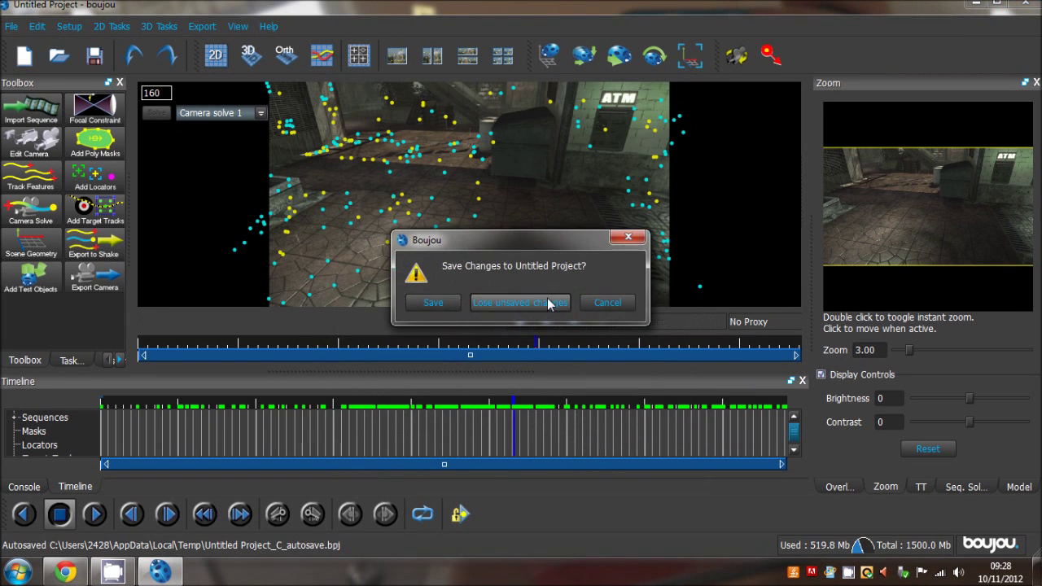
left_click(509, 302)
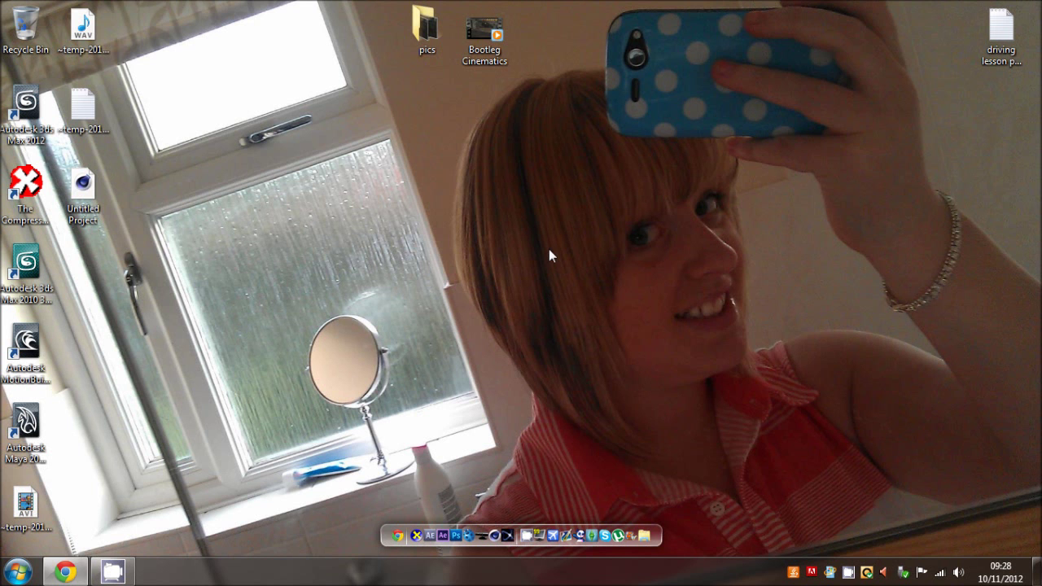
left_click(491, 534)
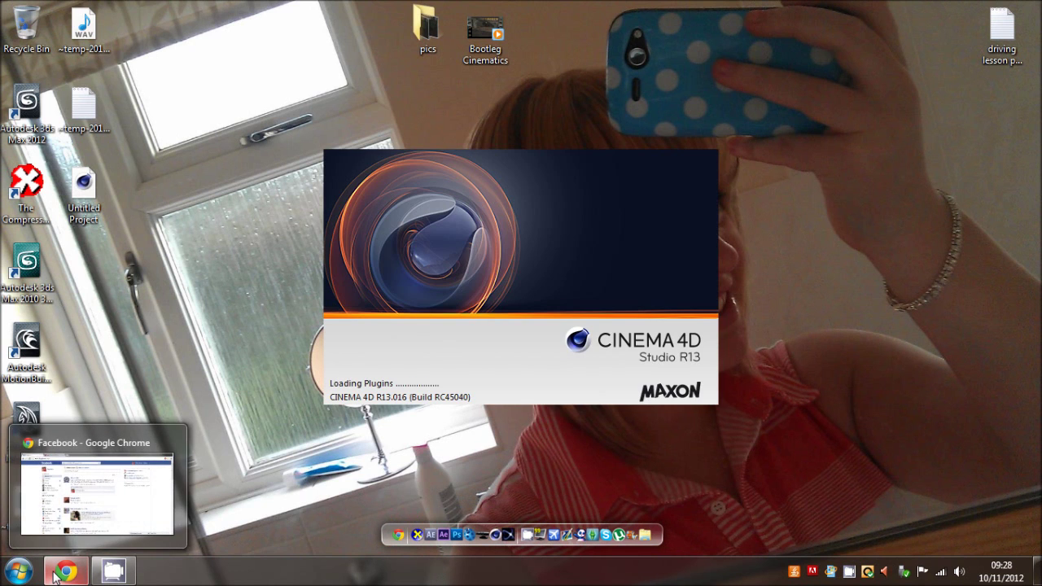
left_click(56, 576)
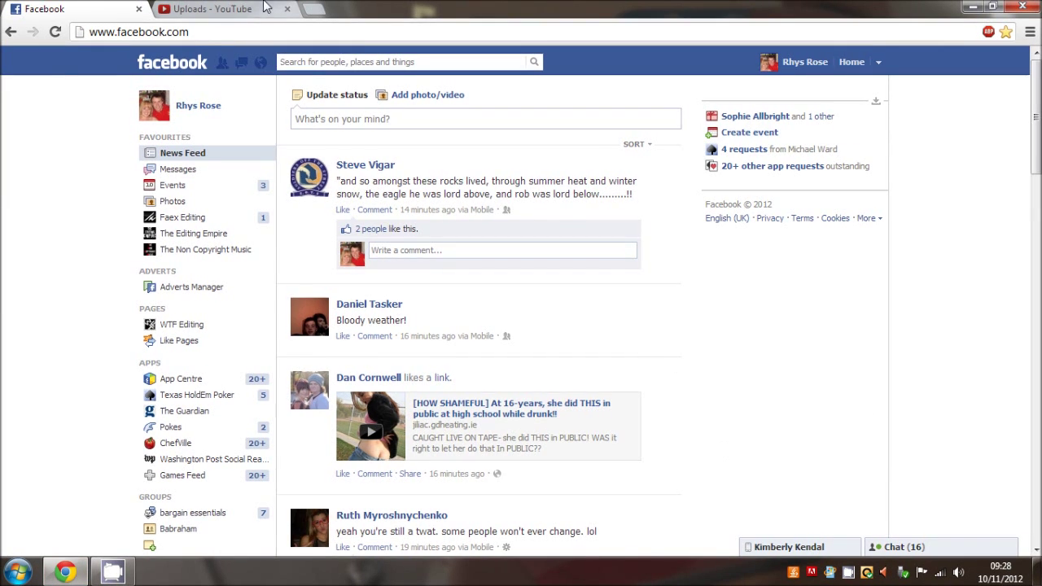
key("ctrl+Tab")
left_click(767, 102)
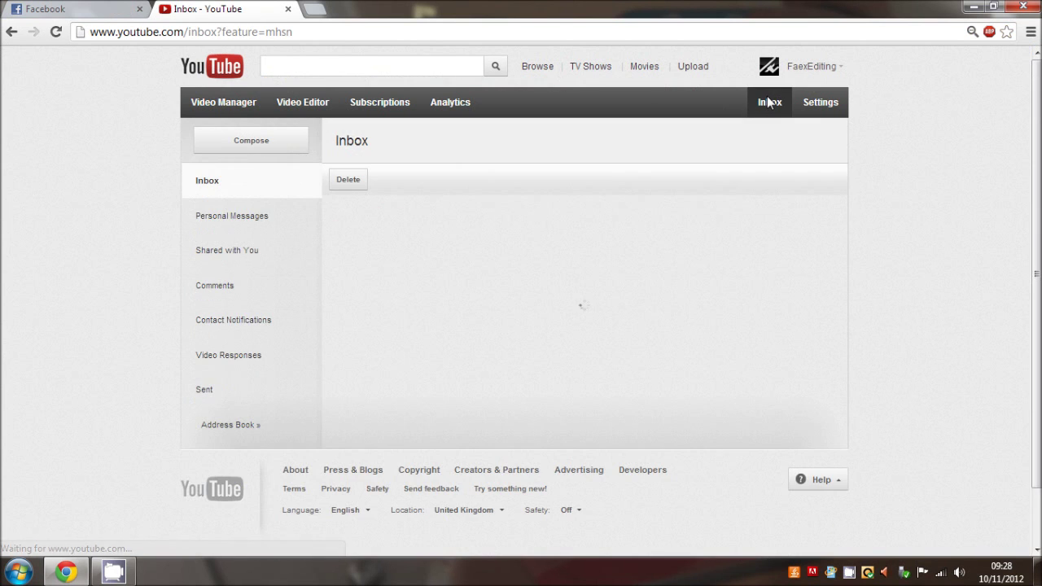
left_click(971, 7)
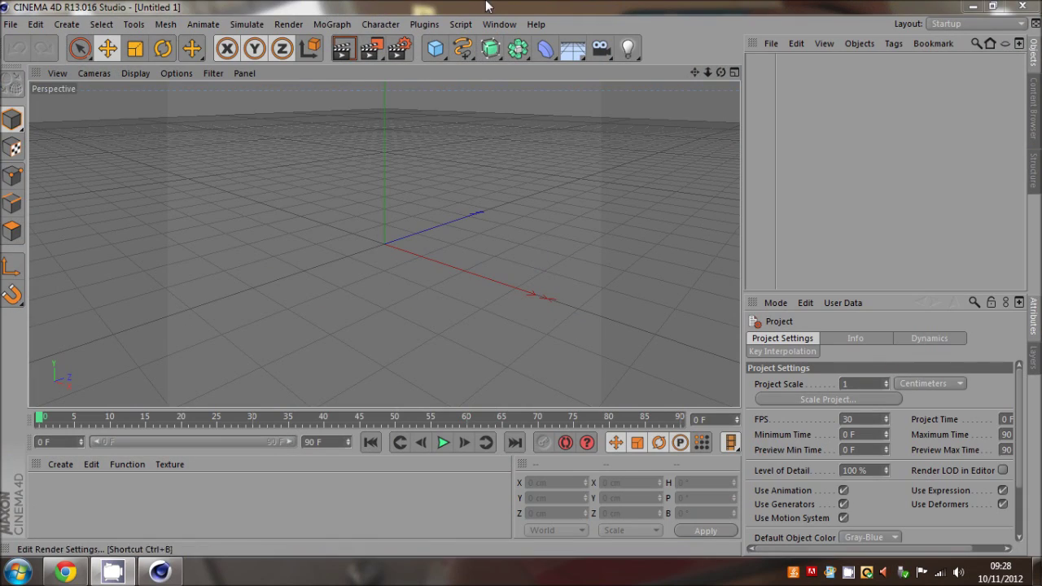
Import the Untitled Project camera file from the desktop with a LightWave 3D import scale of 10 and maximize the window
left_click_drag(485, 5, 718, 30)
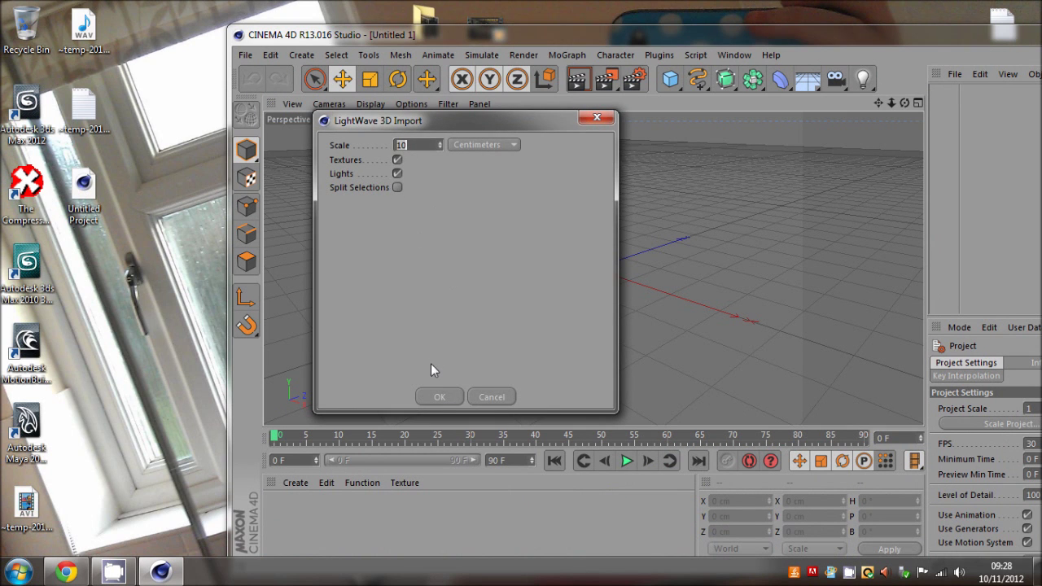
left_click(440, 396)
left_click_drag(710, 36, 626, 127)
double_click(513, 120)
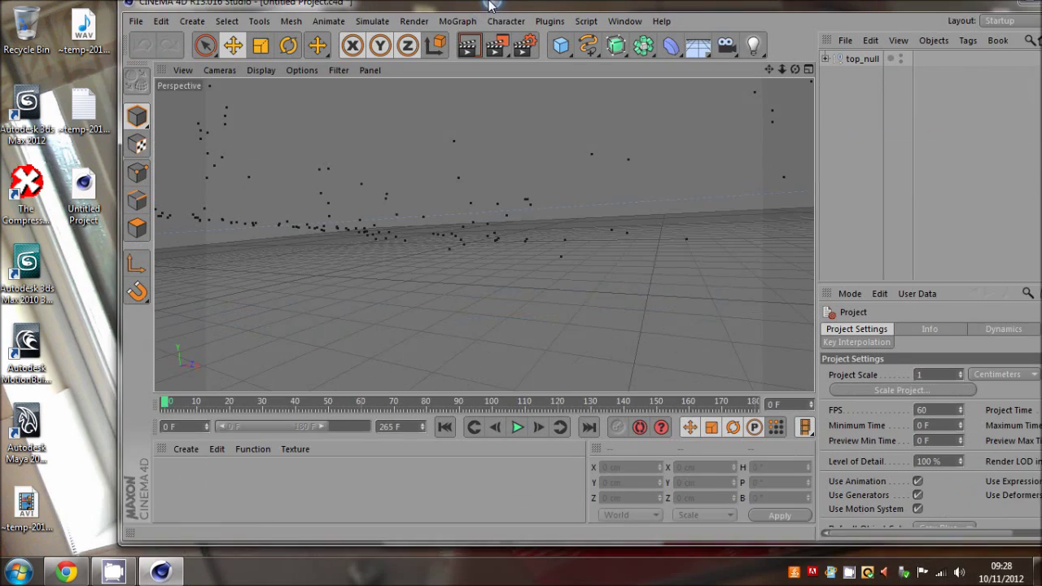
Create a material with Bootleg Cinematics.mp4 from the desktop as its color texture and switch its specular channel off
double_click(160, 480)
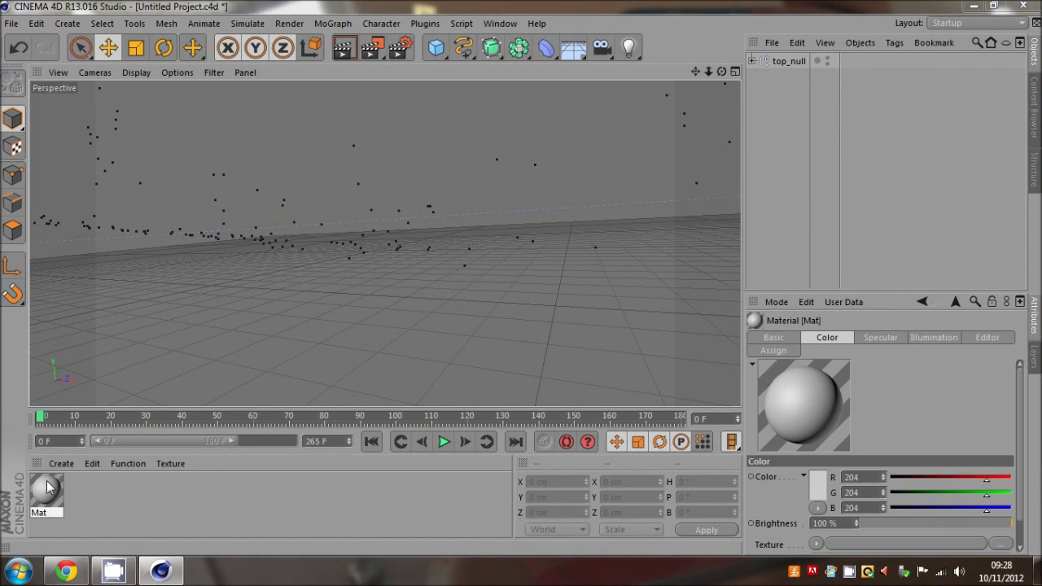
double_click(46, 482)
left_click(658, 247)
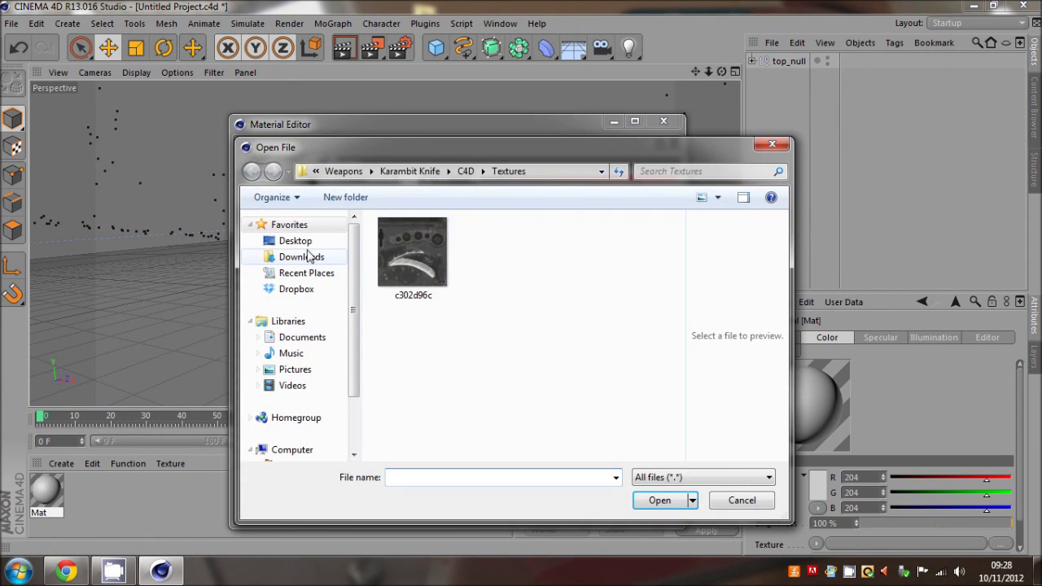
left_click(295, 241)
left_click_drag(672, 277, 680, 436)
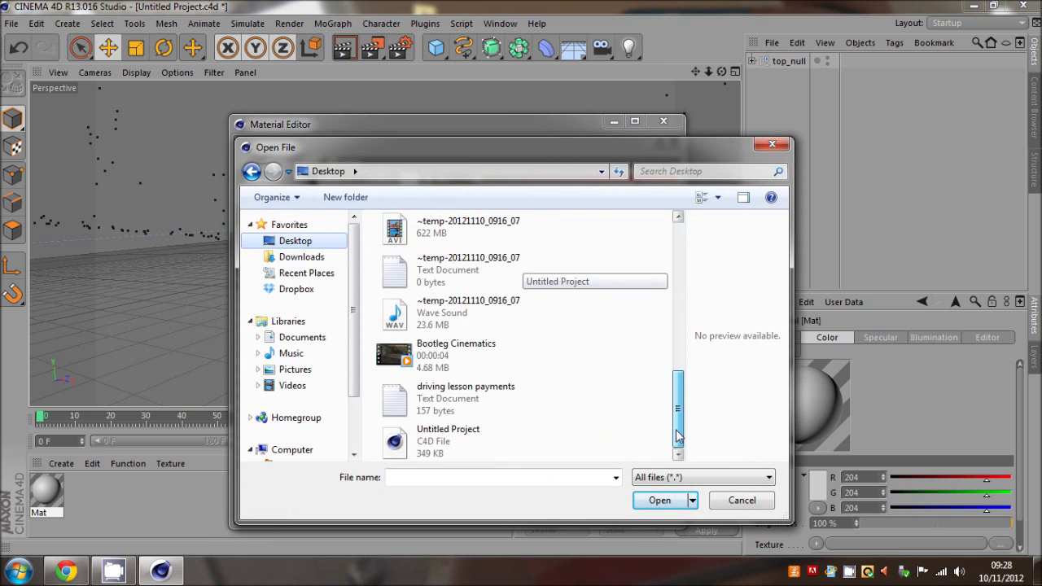
double_click(475, 356)
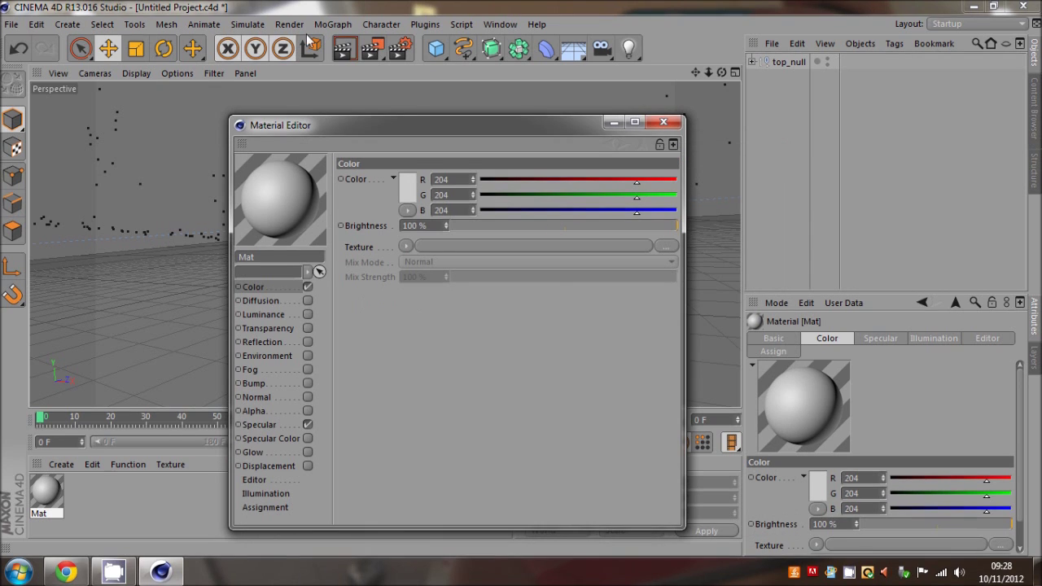
left_click(307, 424)
left_click(664, 121)
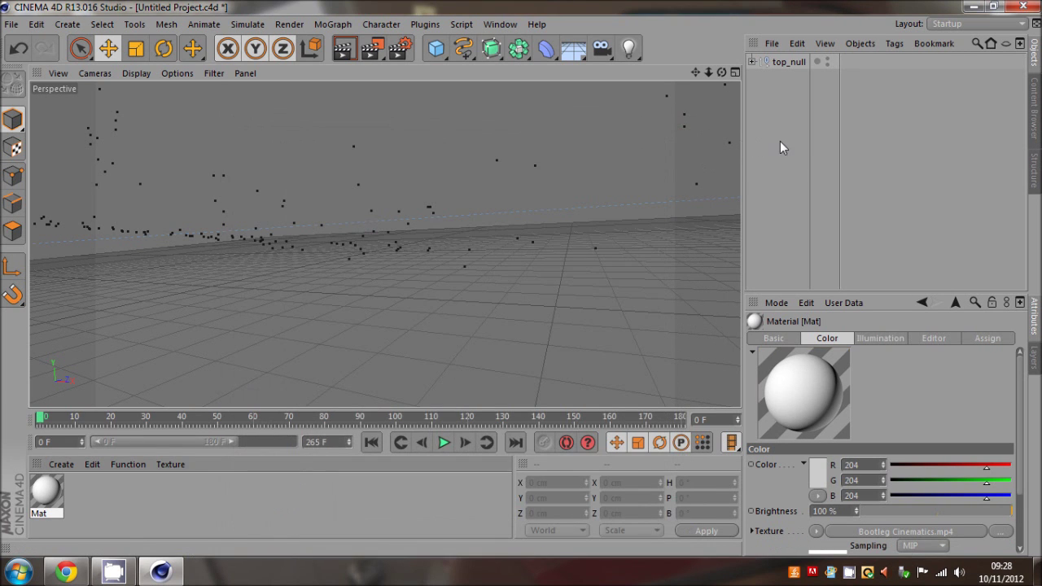
Go to frame 158, add a Background object, and apply the video material to it
left_click(607, 229)
left_click_drag(377, 417, 604, 417)
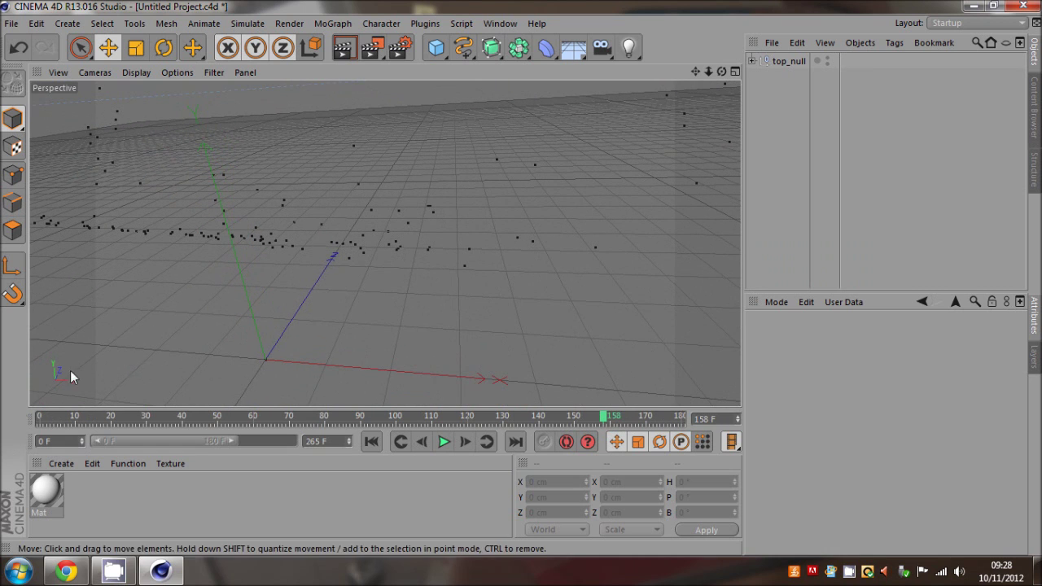
left_click_drag(580, 52, 624, 171)
left_click_drag(45, 490, 803, 62)
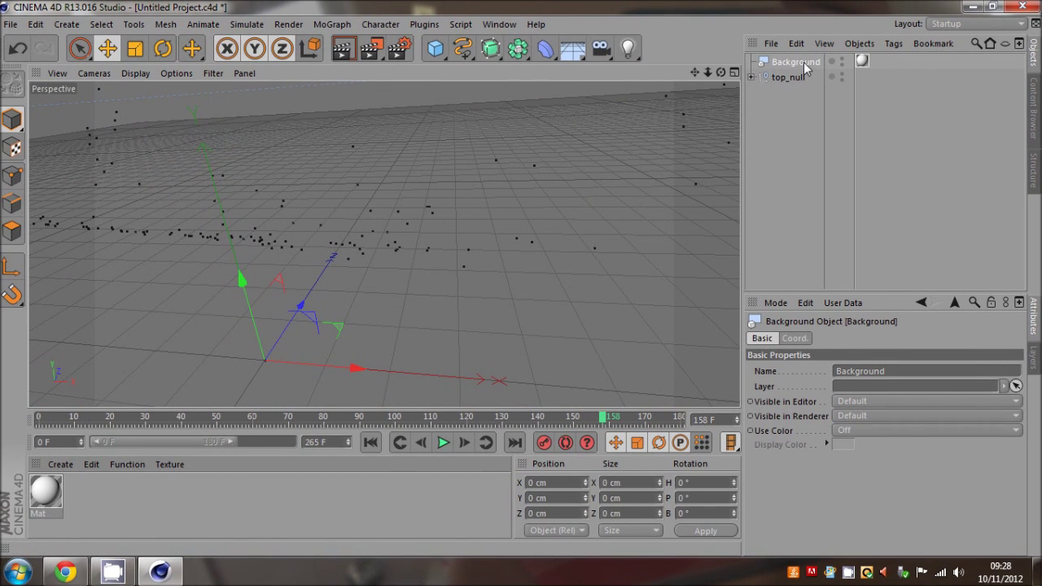
left_click(781, 148)
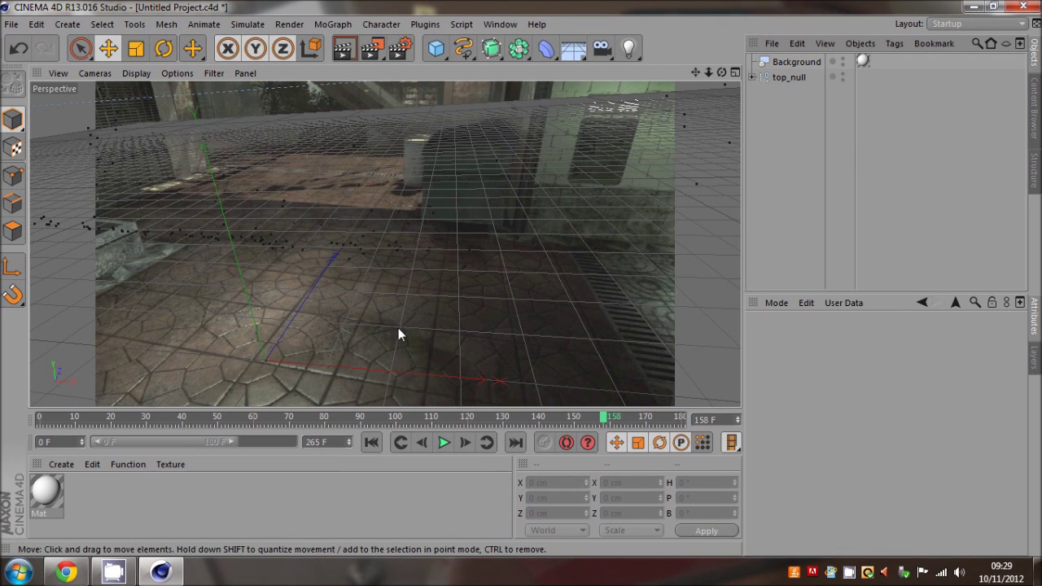
Rotate top_null to align the grid with the tiled floor, at about H 4.02°, P -0.33° and B -2.14°
left_click(779, 77)
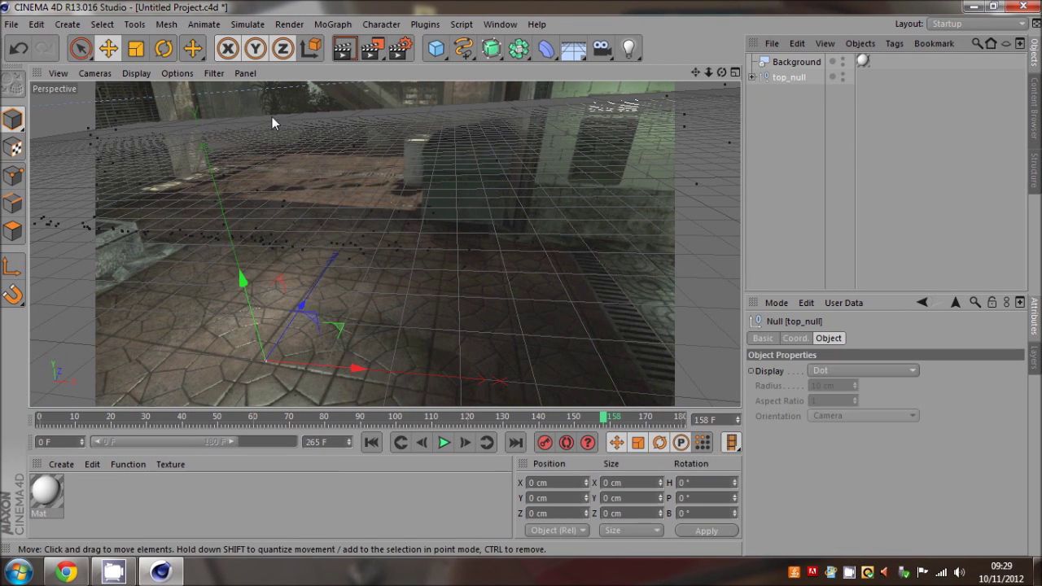
left_click(878, 160)
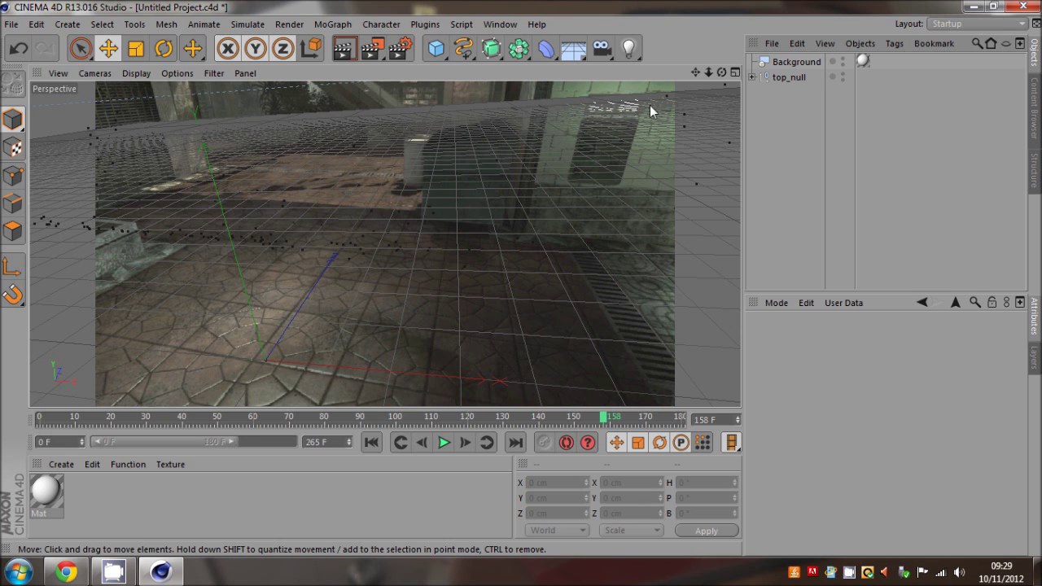
left_click(789, 78)
key("r")
left_click_drag(274, 320, 270, 324)
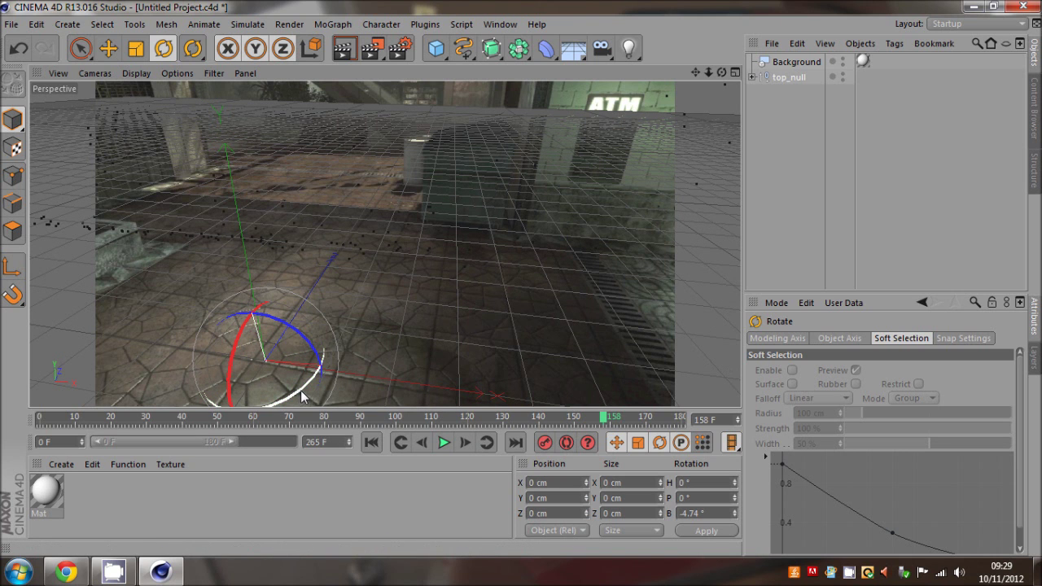
left_click_drag(301, 397, 314, 398)
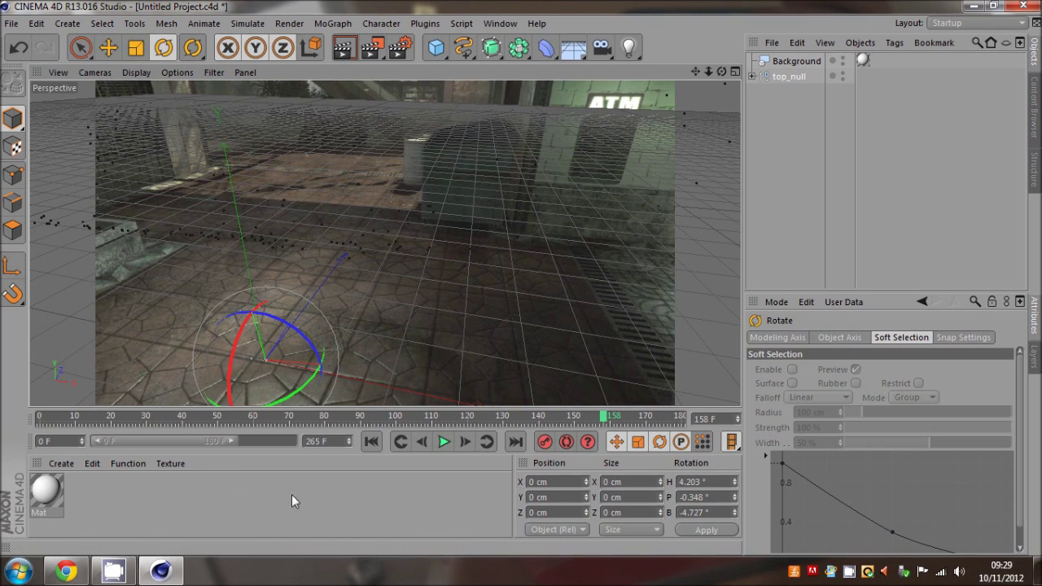
left_click_drag(298, 399, 301, 396)
left_click_drag(296, 340, 294, 334)
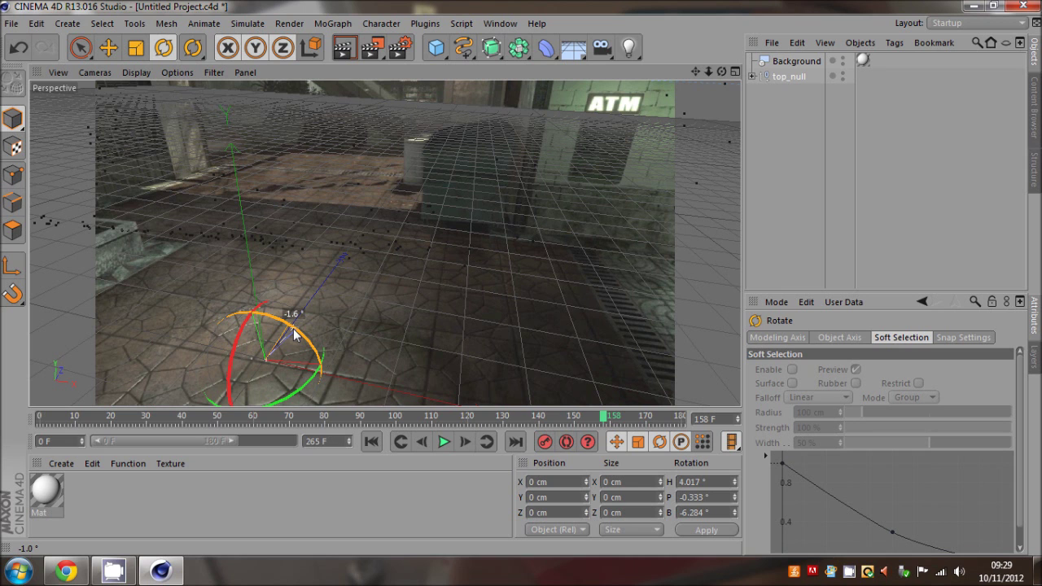
mouse_move(295, 334)
left_mouse_down()
mouse_move(291, 313)
mouse_move(285, 322)
left_mouse_up()
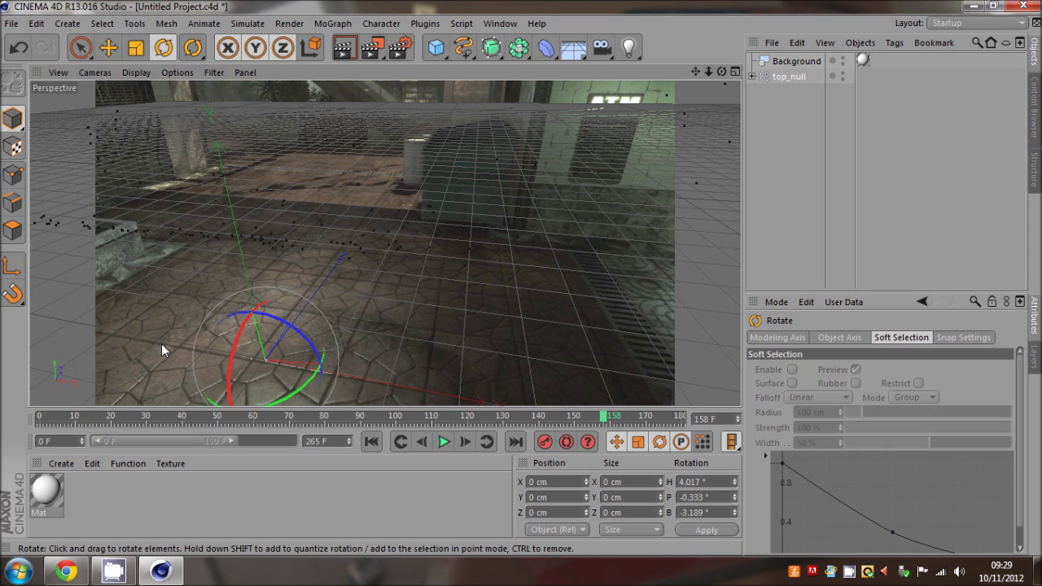
left_click_drag(290, 328, 287, 335)
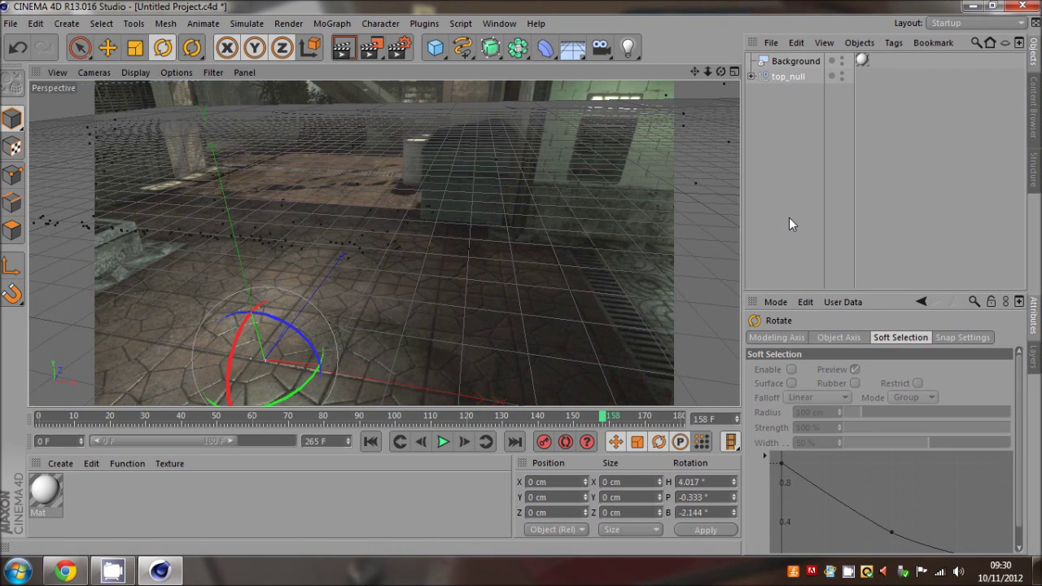
Inspect the object properties of the Camera nested inside top_null
left_click(769, 79)
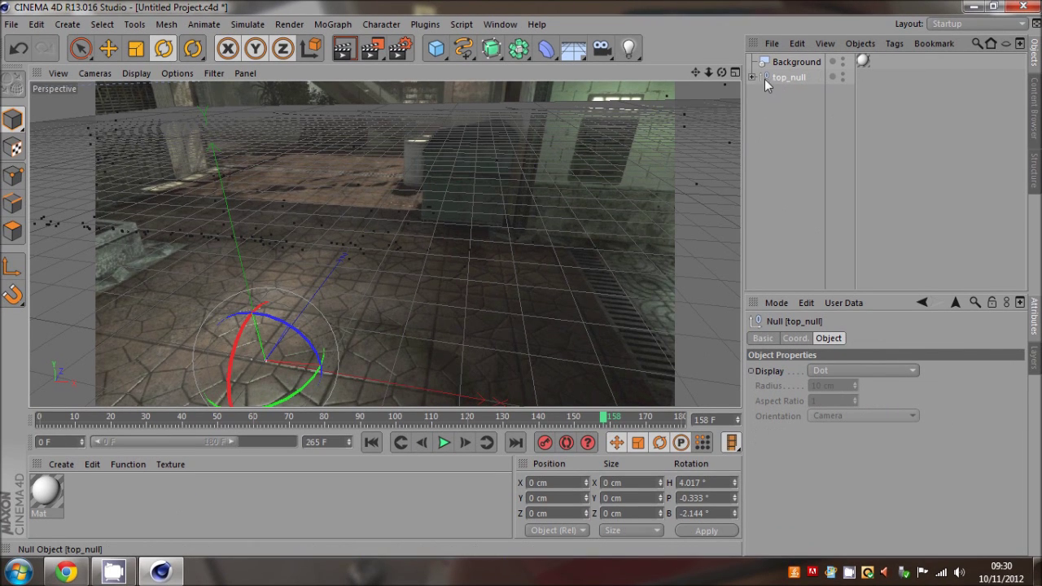
left_click(753, 76)
left_click(788, 108)
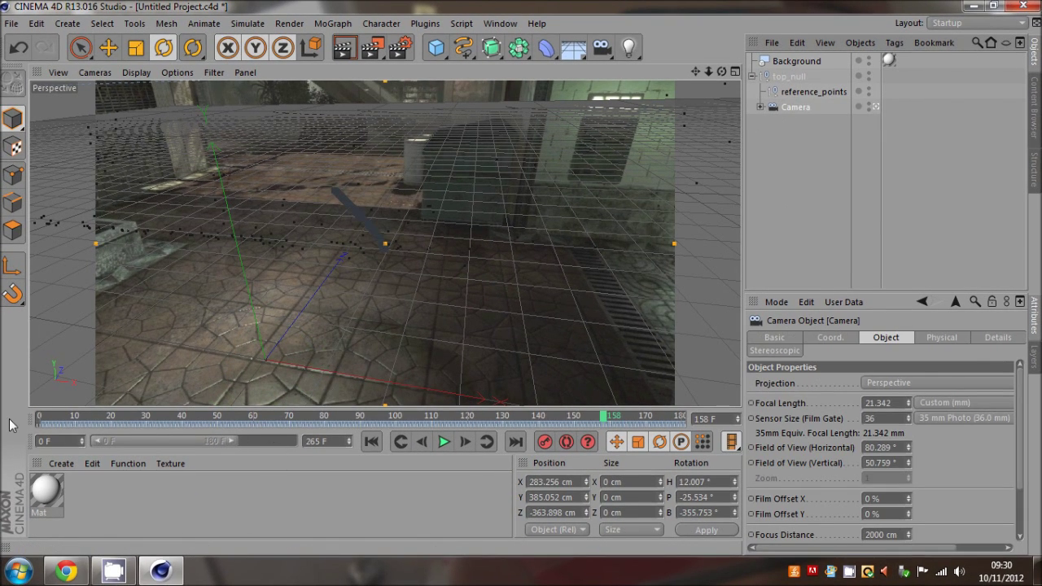
left_click(787, 188)
left_click(753, 75)
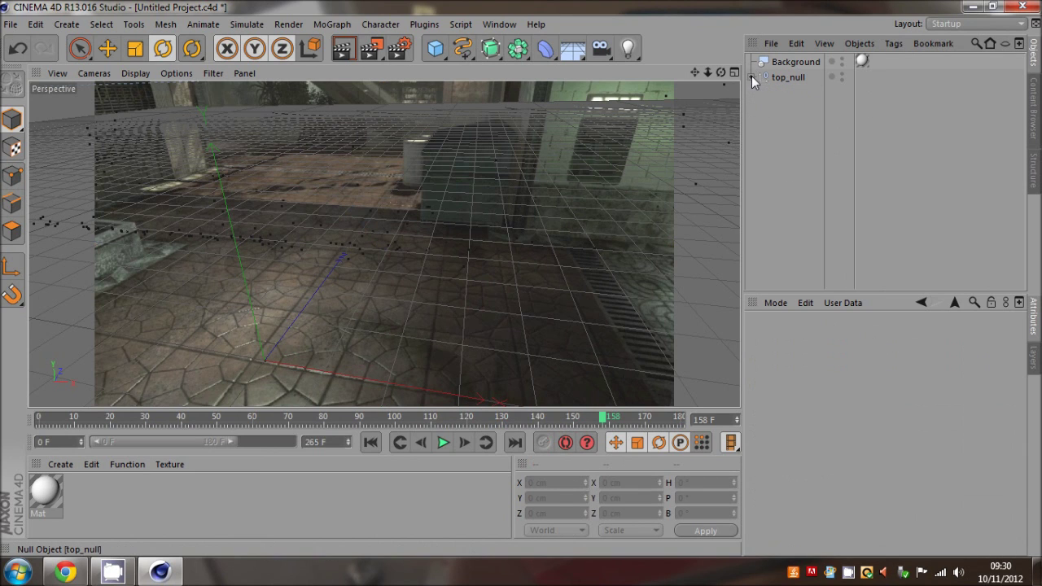
Scrub through the footage to frame 180 to check how the grid follows the floor
left_click(108, 48)
left_click_drag(286, 418, 357, 427)
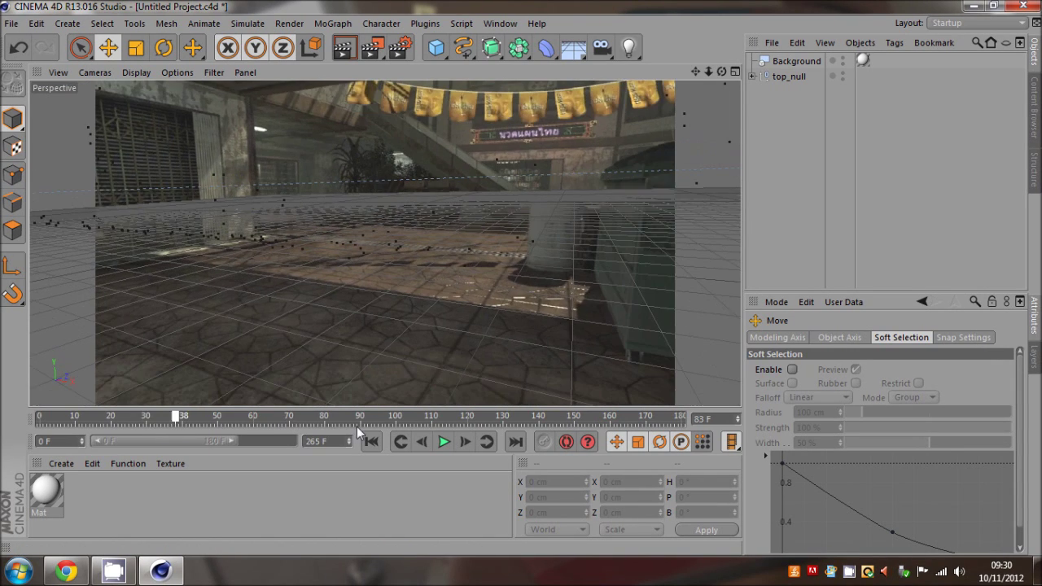
left_click_drag(452, 422, 680, 407)
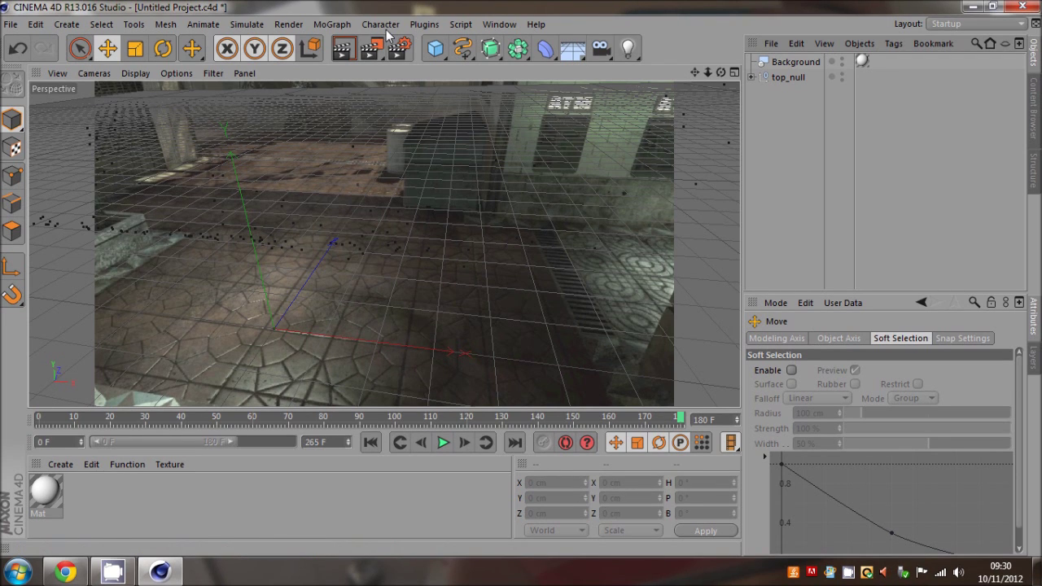
Add a cube to the scene and prepare to move it as a whole object in model mode
left_click(460, 49)
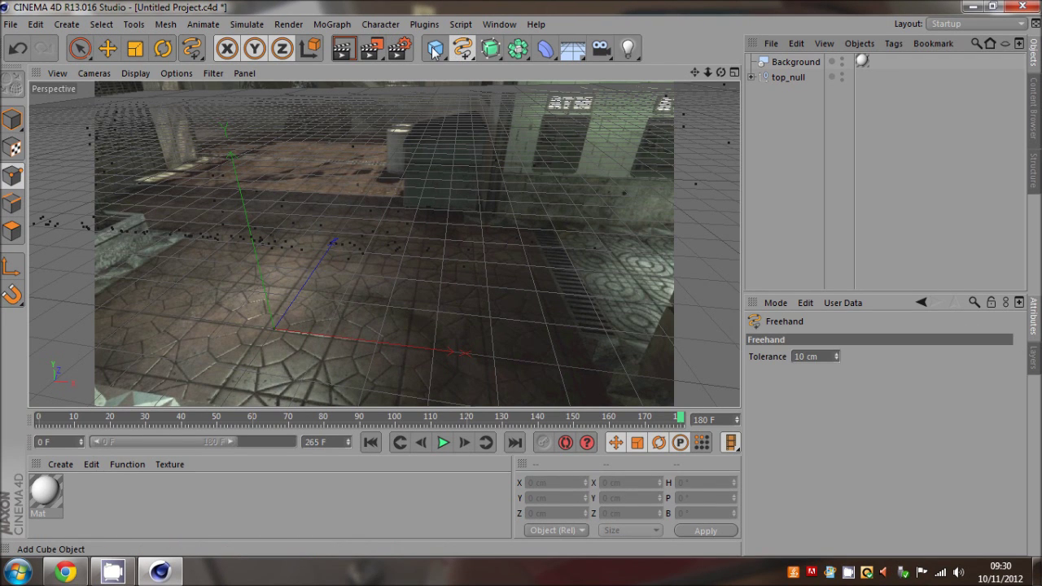
left_click_drag(434, 53, 566, 63)
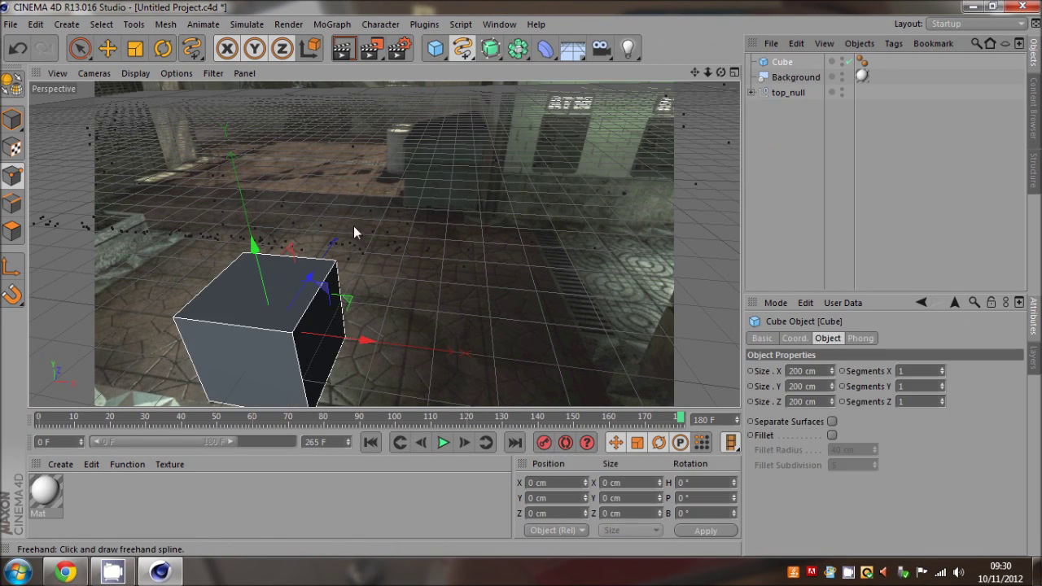
left_click(109, 49)
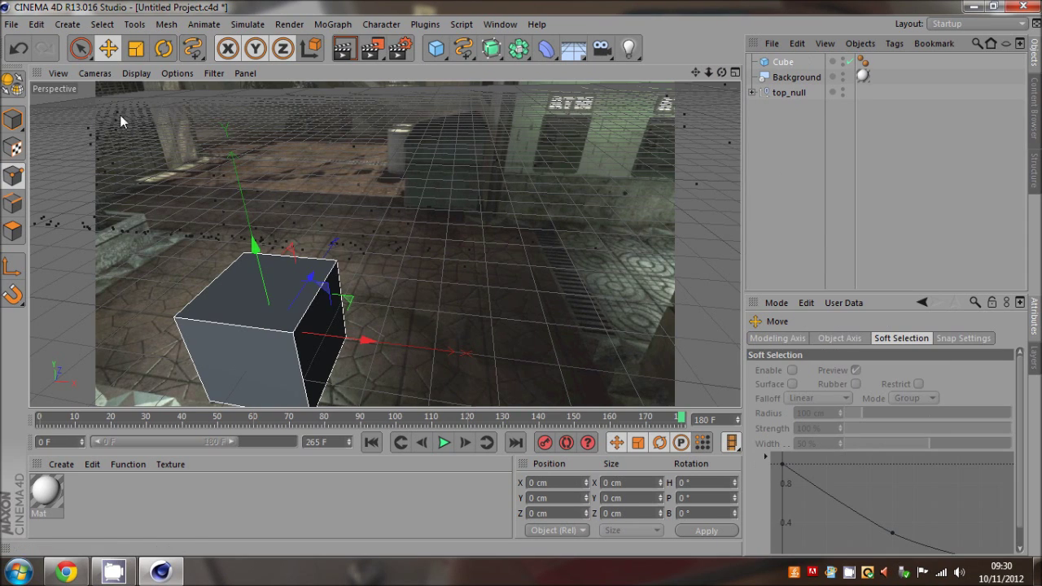
left_click(12, 119)
Scale the cube uniformly to about 111.6 cm and shift it to about 158 cm along Z
left_click_drag(320, 346, 302, 348)
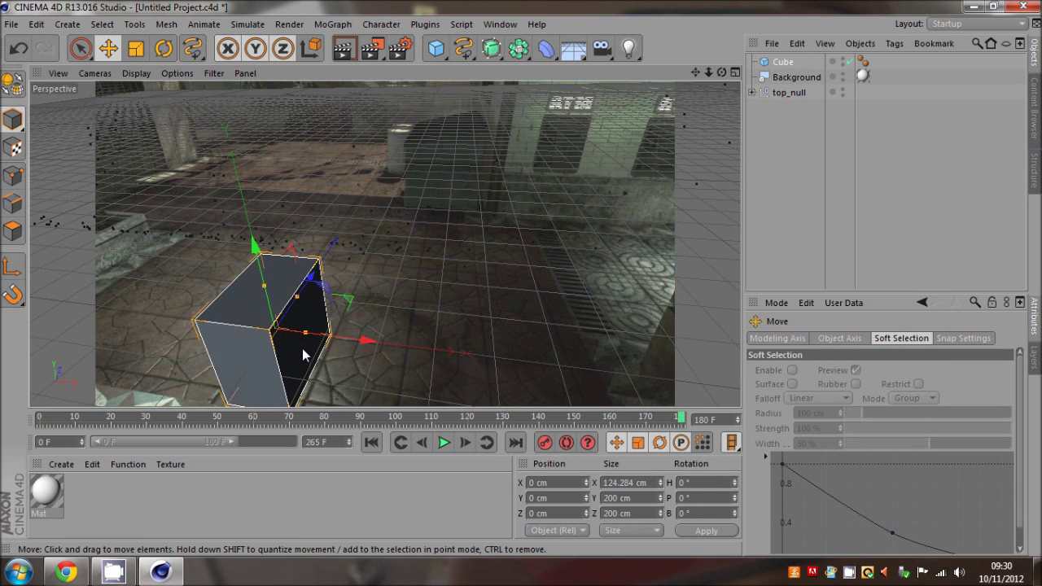
left_click(136, 48)
left_click_drag(384, 165, 331, 242)
left_click(109, 49)
left_click(816, 193)
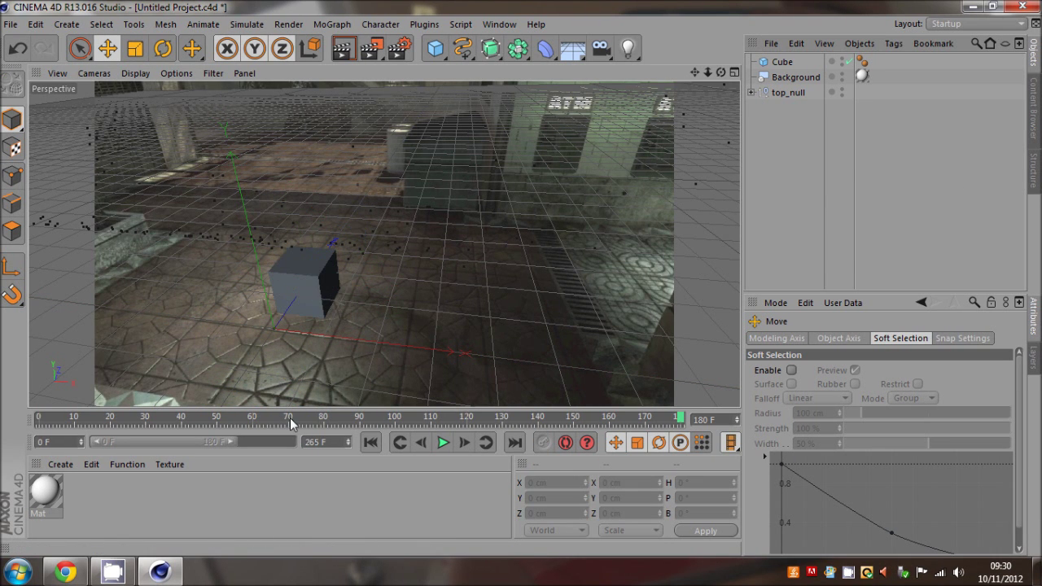
At frame 126, move the cube across the floor to about X -277 cm and Z 583 cm
left_click(239, 418)
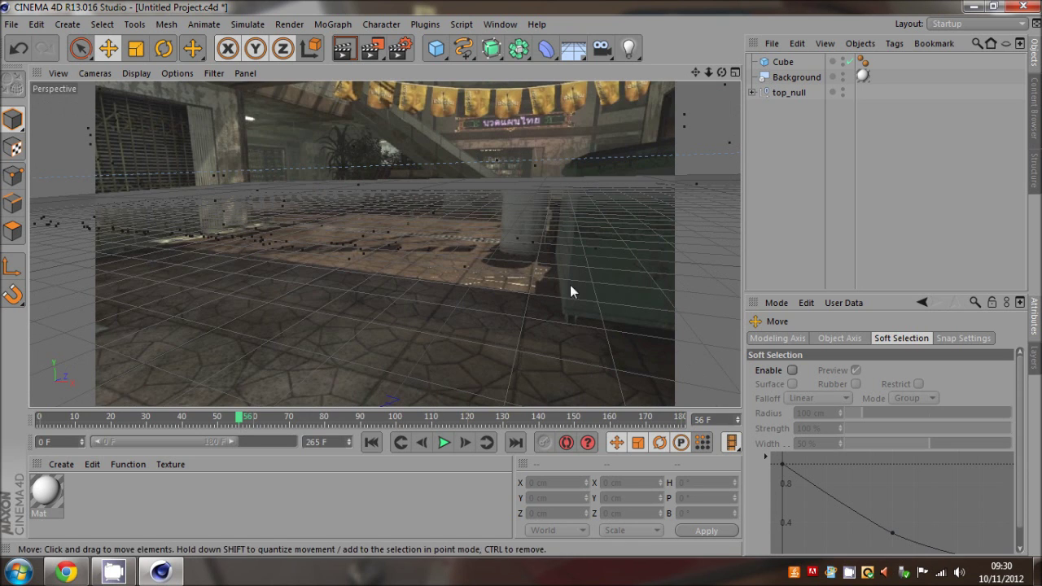
left_click(778, 63)
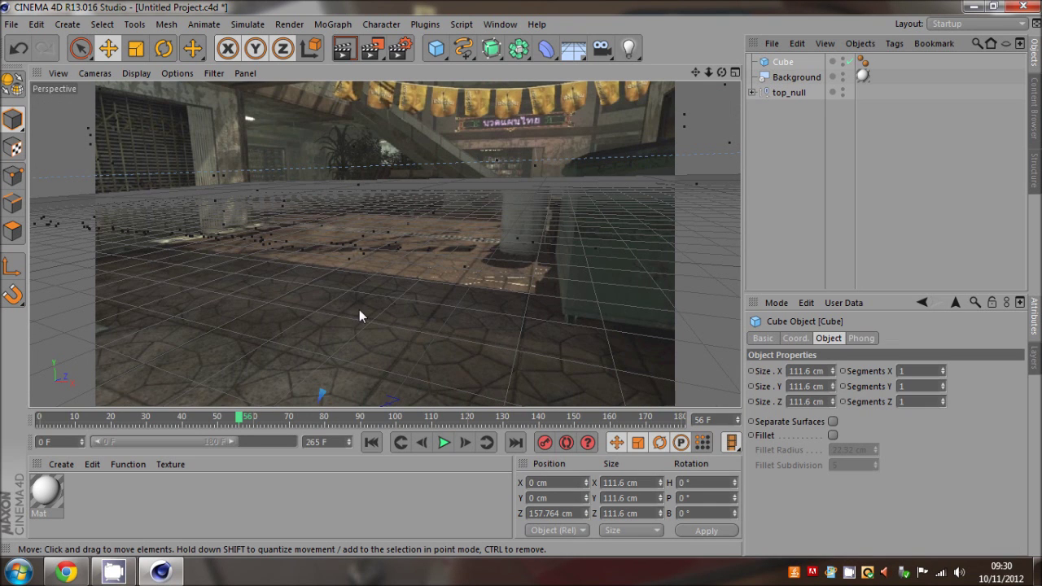
left_click(488, 417)
left_click_drag(293, 358, 371, 255)
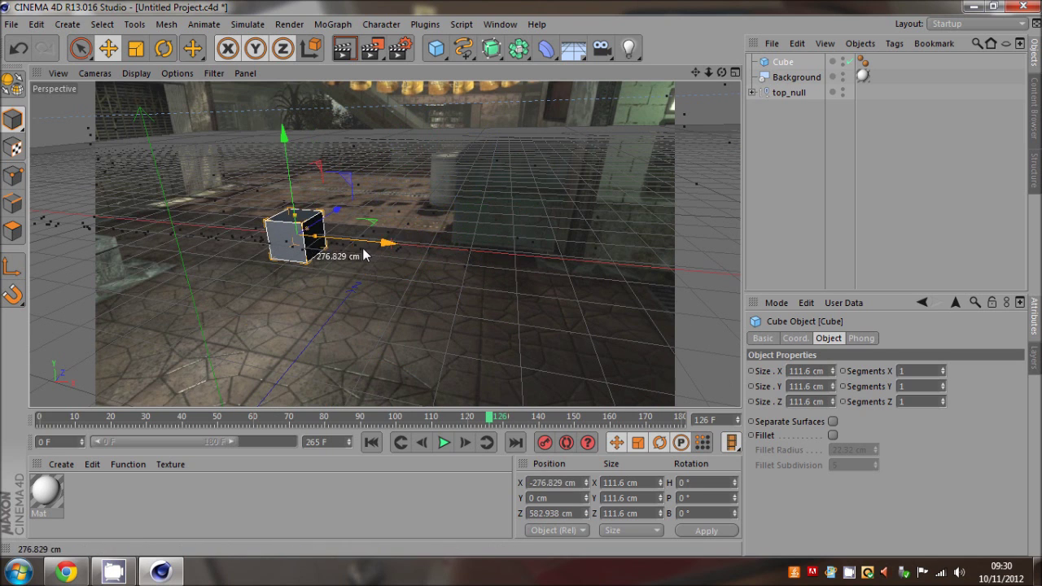
left_click(732, 209)
Check how the cube sticks to the floor at frames 43, 93 and 162
left_click_drag(92, 416, 195, 416)
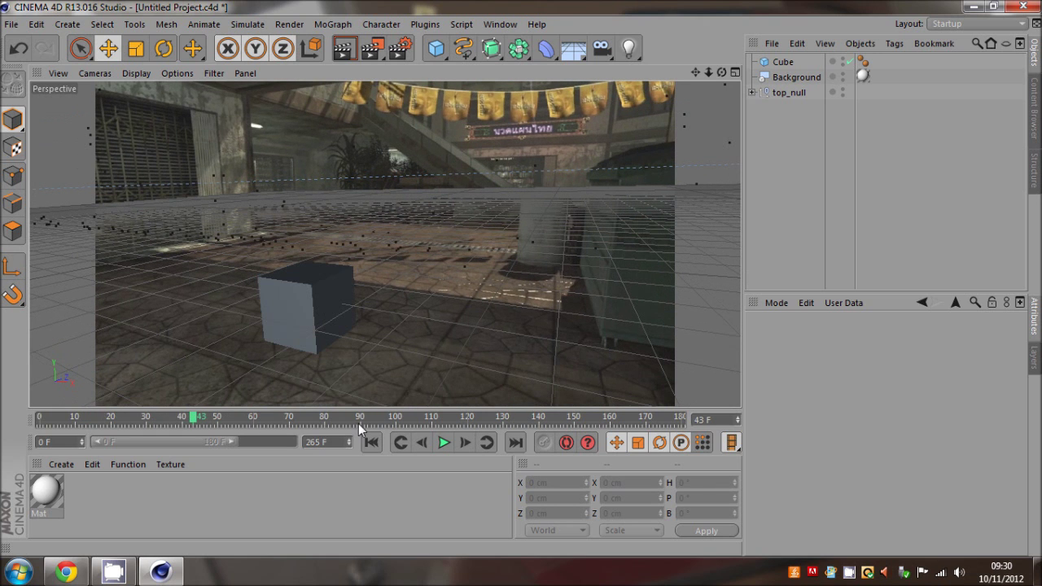
left_click(373, 419)
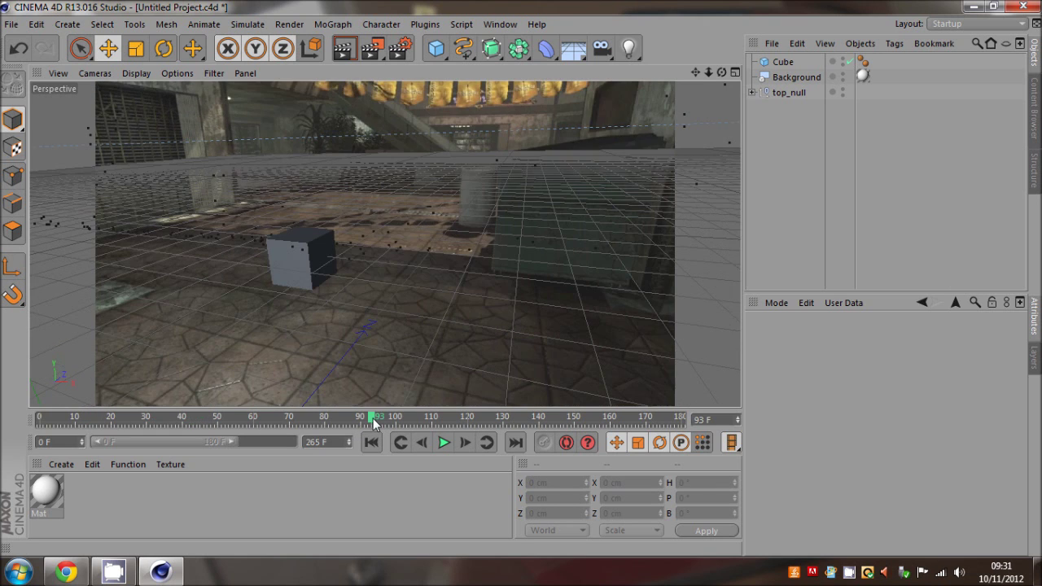
left_click(618, 419)
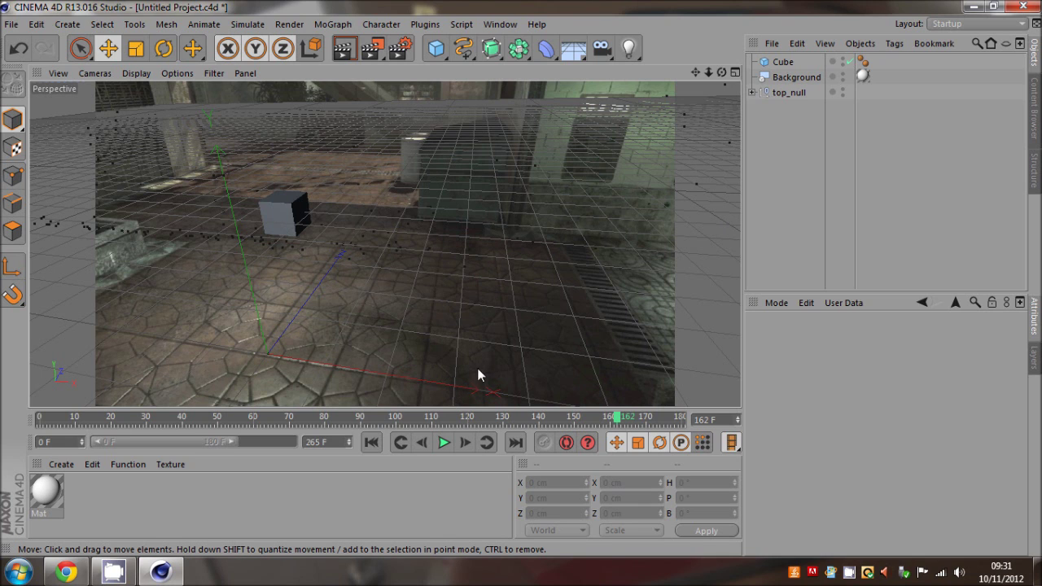
left_click(497, 25)
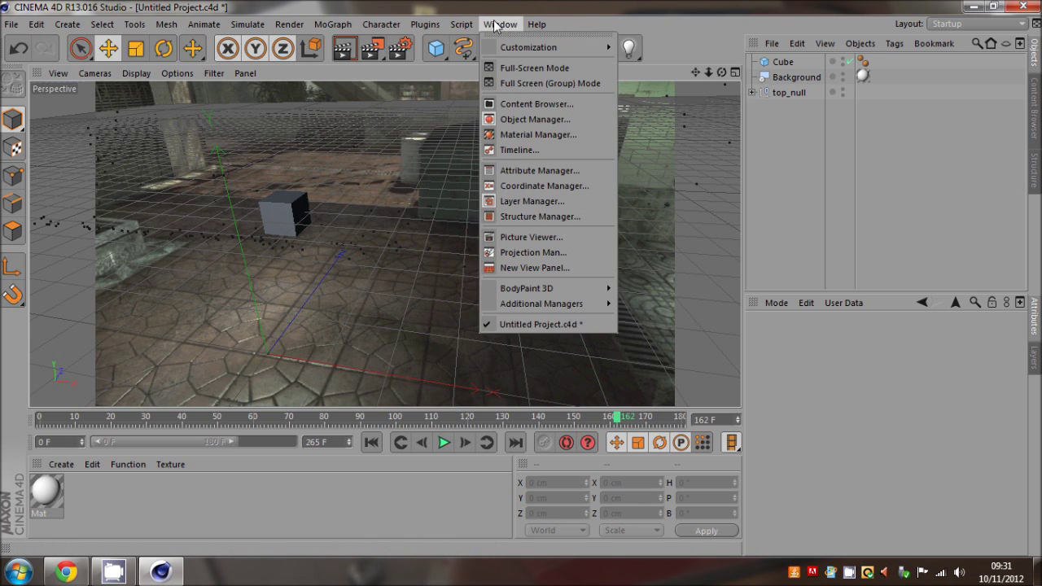
mouse_move(458, 26)
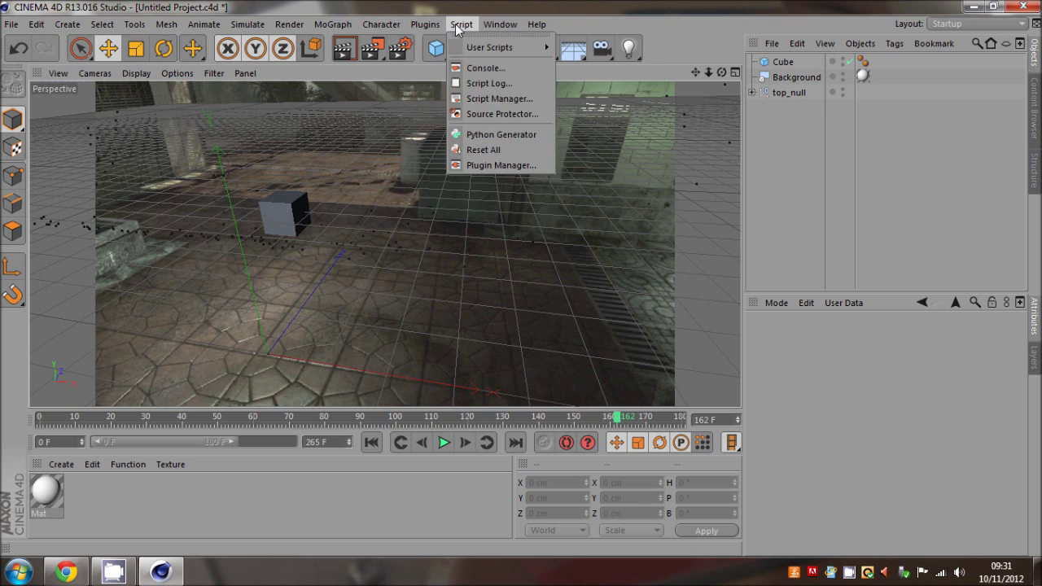
Hide the grid in the perspective view
left_click(244, 74)
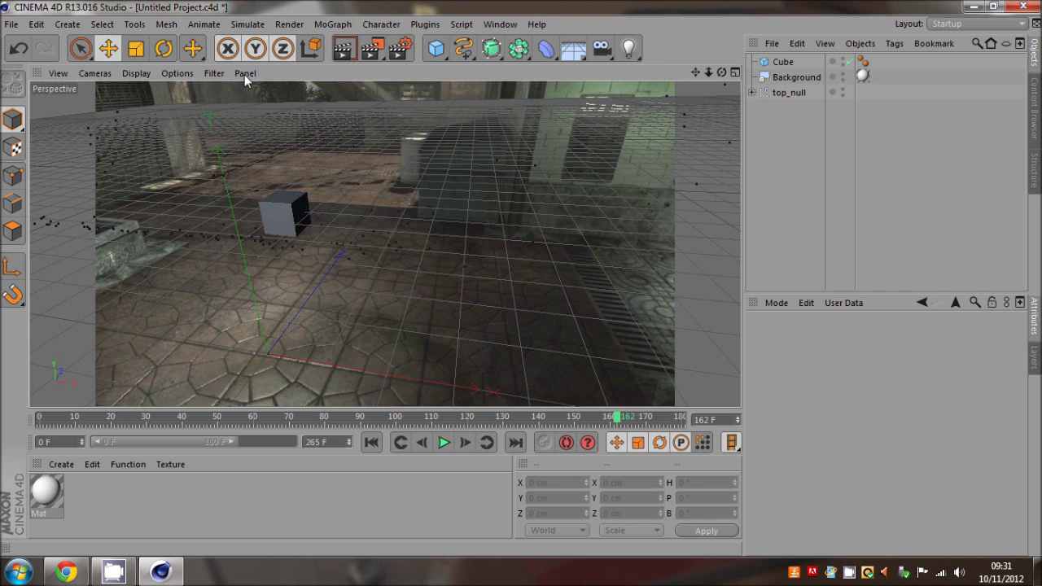
left_click(244, 74)
mouse_move(207, 76)
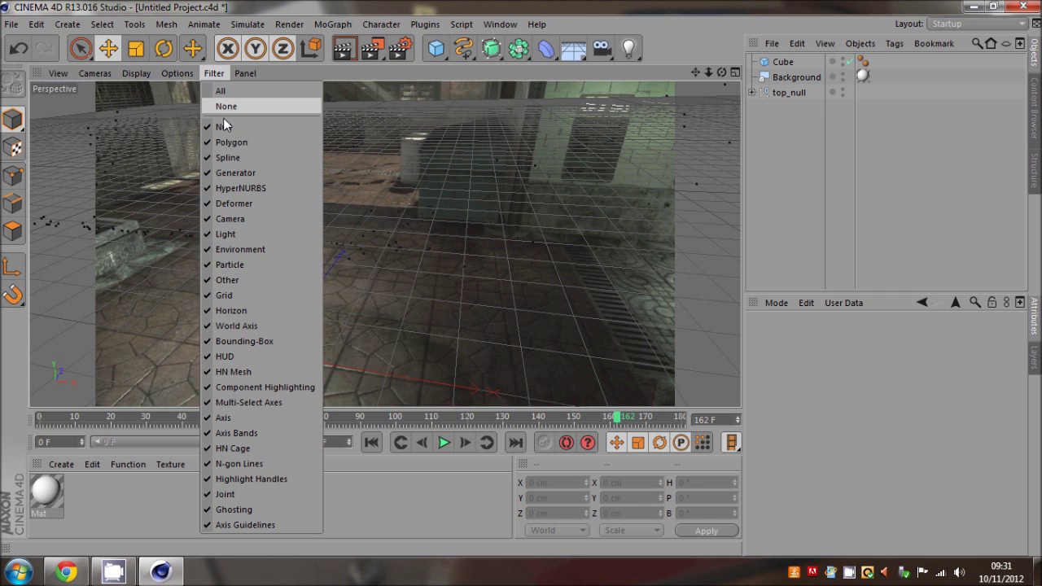
left_click(231, 310)
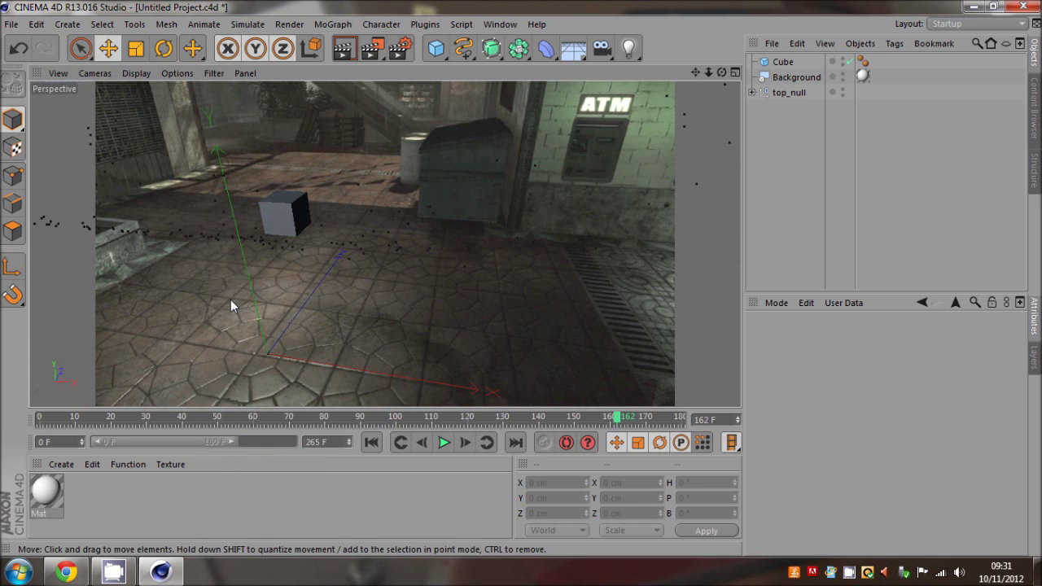
left_click(212, 73)
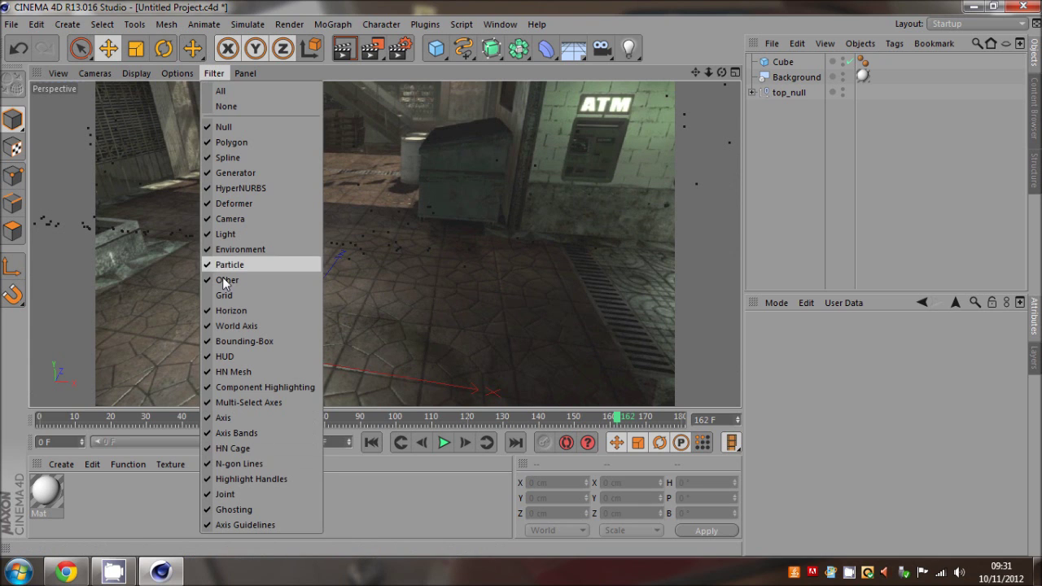
left_click(223, 419)
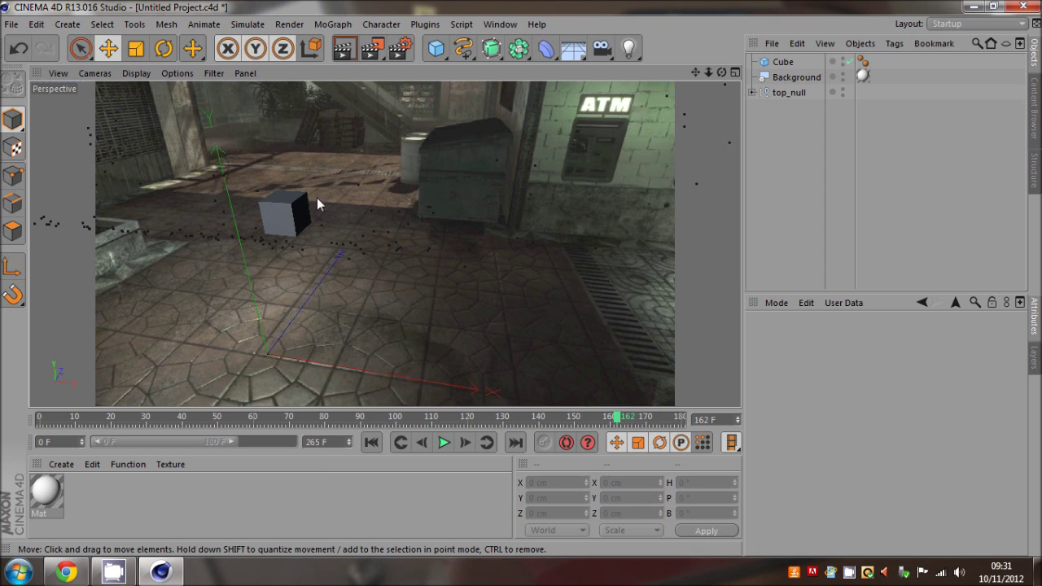
left_click(211, 74)
left_click(223, 419)
Hide the world axis in the perspective view
left_click(217, 73)
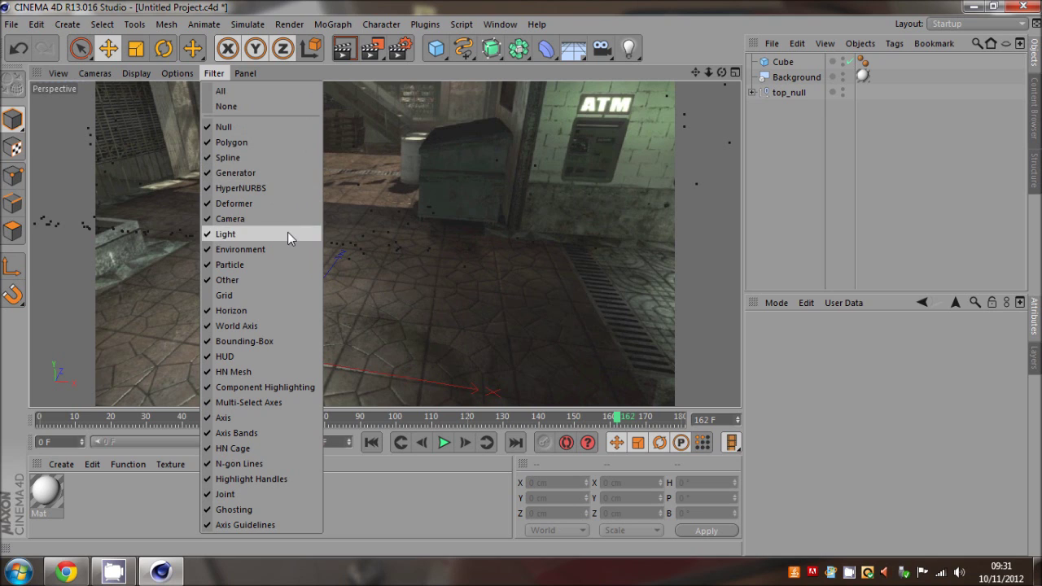
left_click(266, 325)
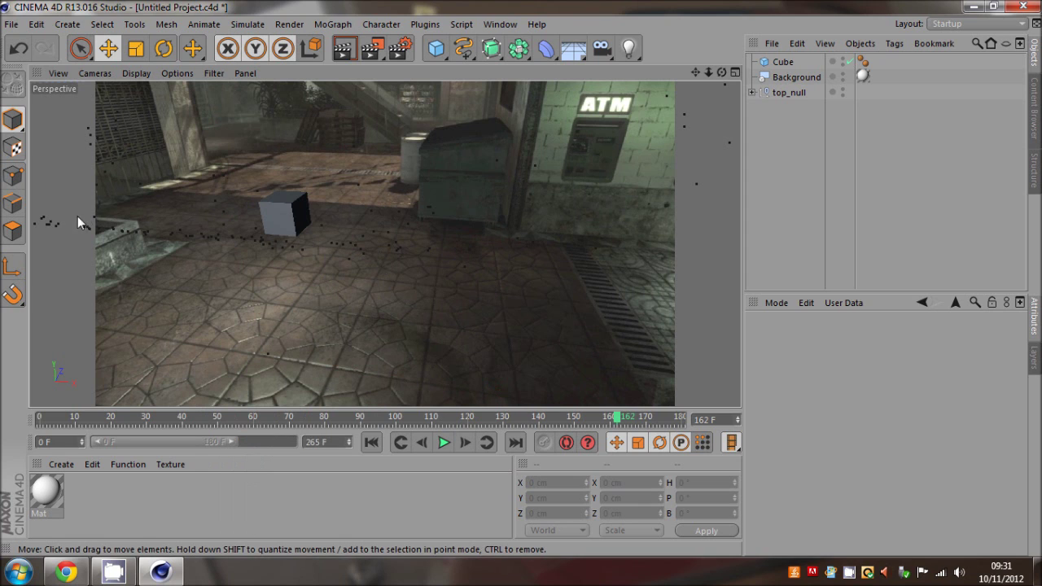
left_click(213, 73)
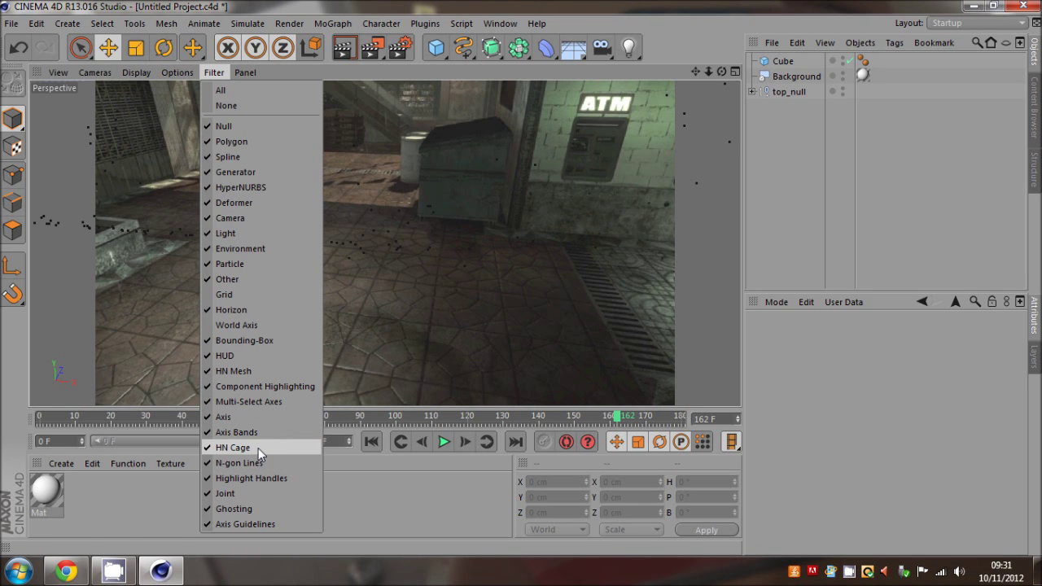
Hide the top_null object to preview the footage and cube without the tracking points
left_click(794, 90)
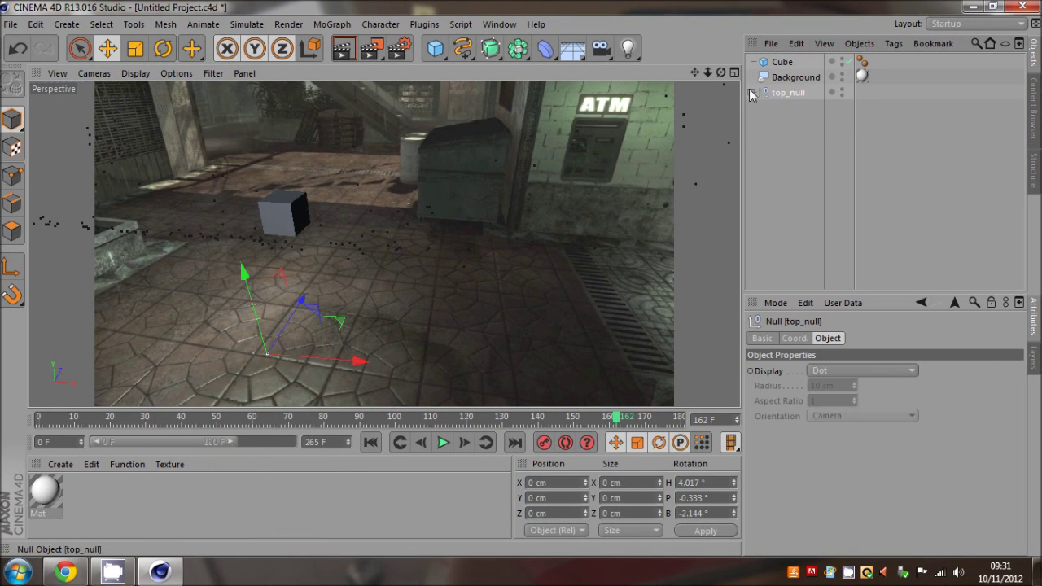
left_click(843, 90)
left_click(802, 122)
left_click(213, 74)
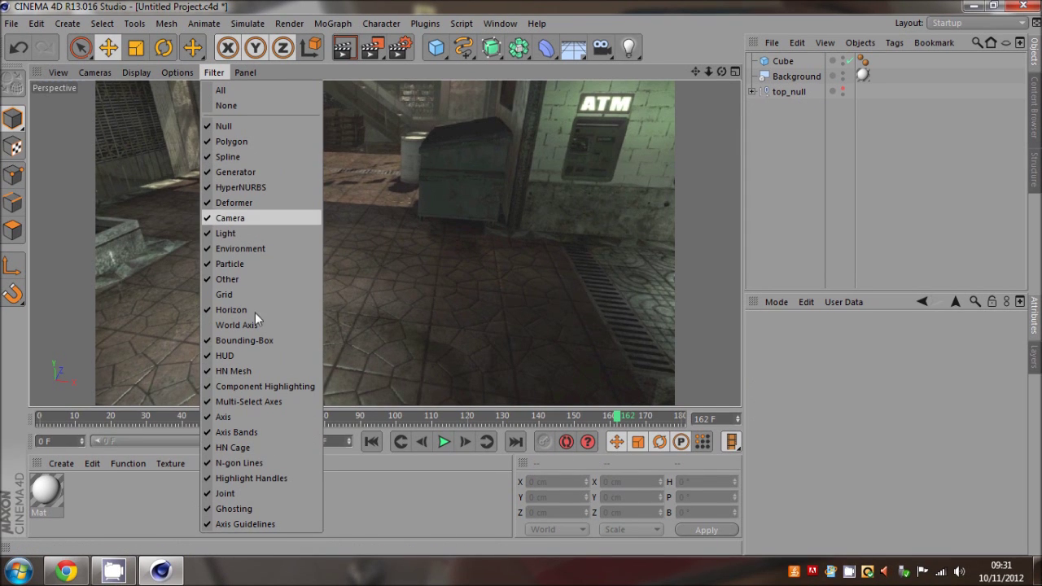
left_click(659, 234)
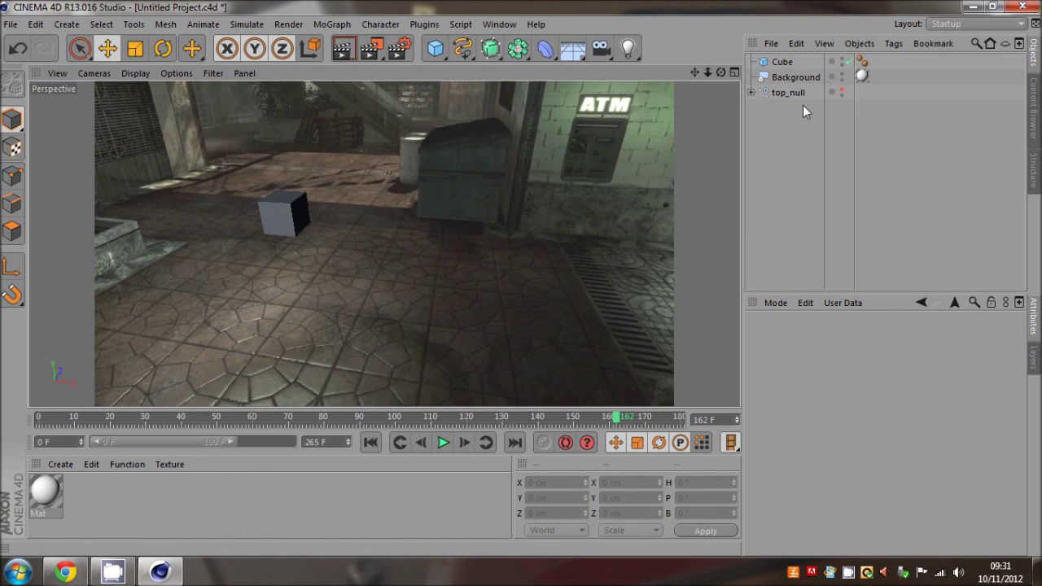
Toggle the visibility of top_null to compare the view with and without the tracking points
left_click(842, 91)
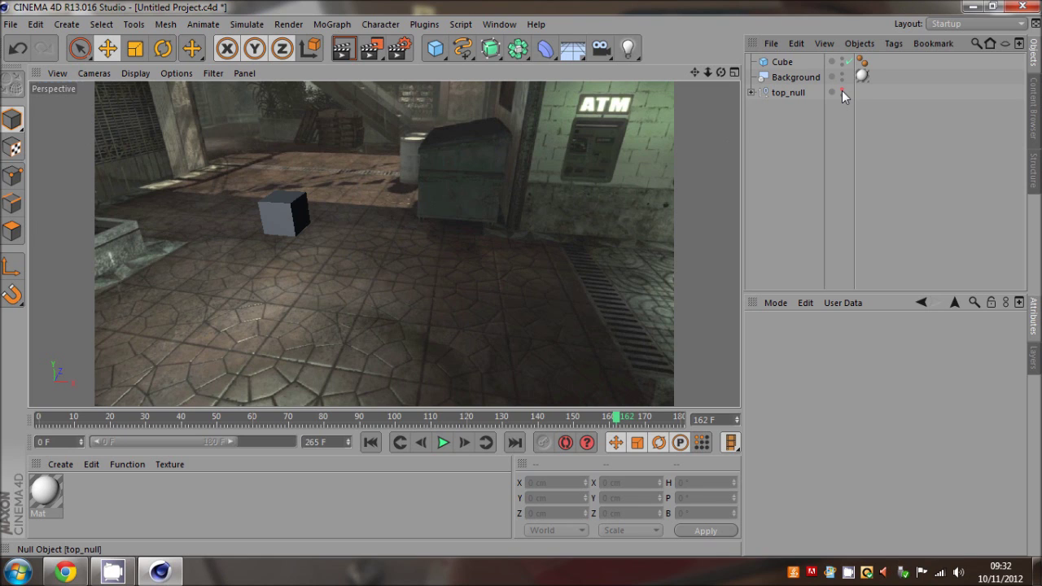
left_click(842, 90)
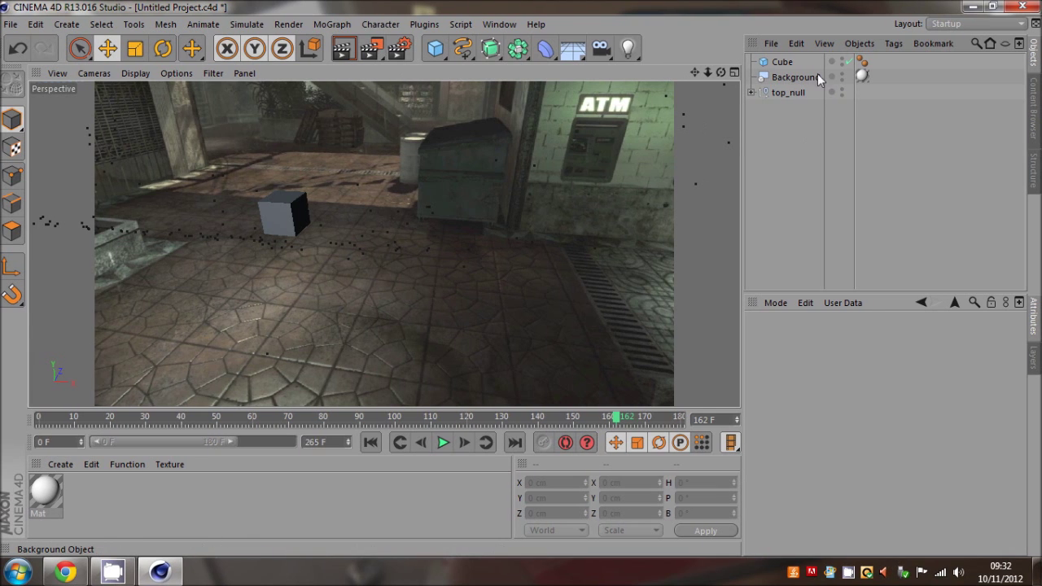
left_click(842, 91)
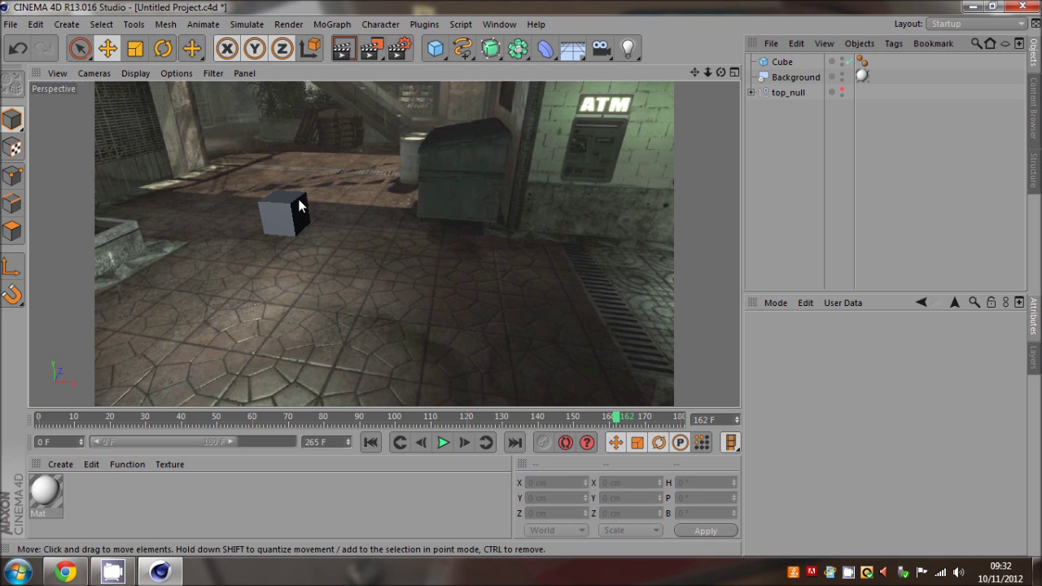
Test-render the active view with the cube hidden only in the viewport and again with it hidden only in renders
left_click(842, 60)
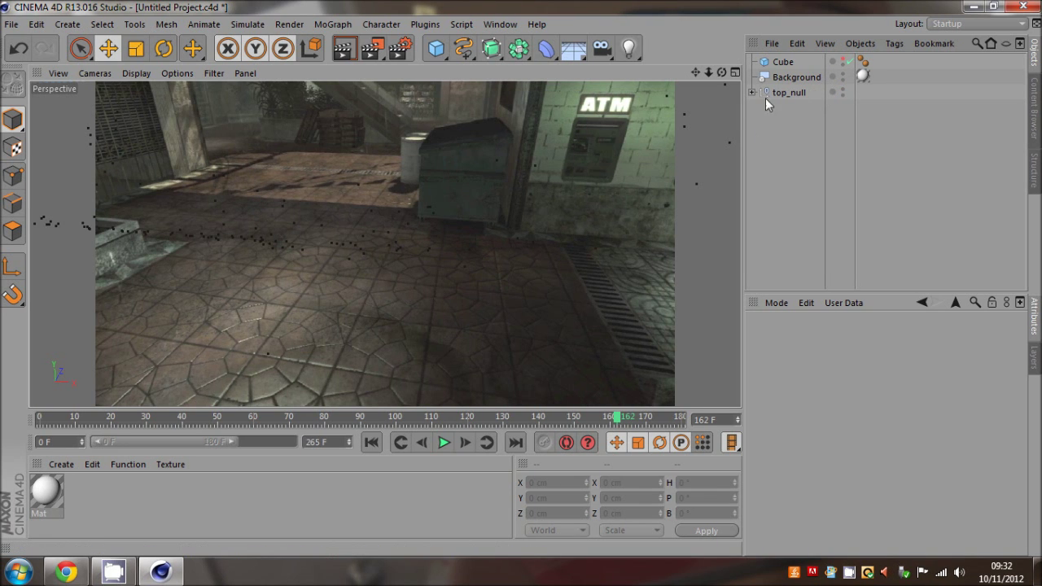
left_click(345, 49)
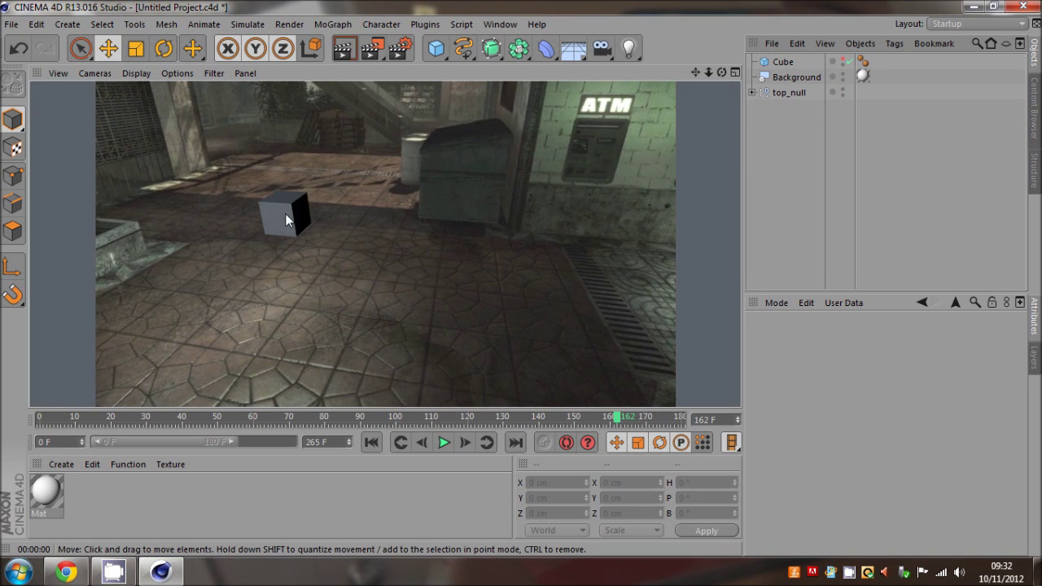
left_click(843, 69)
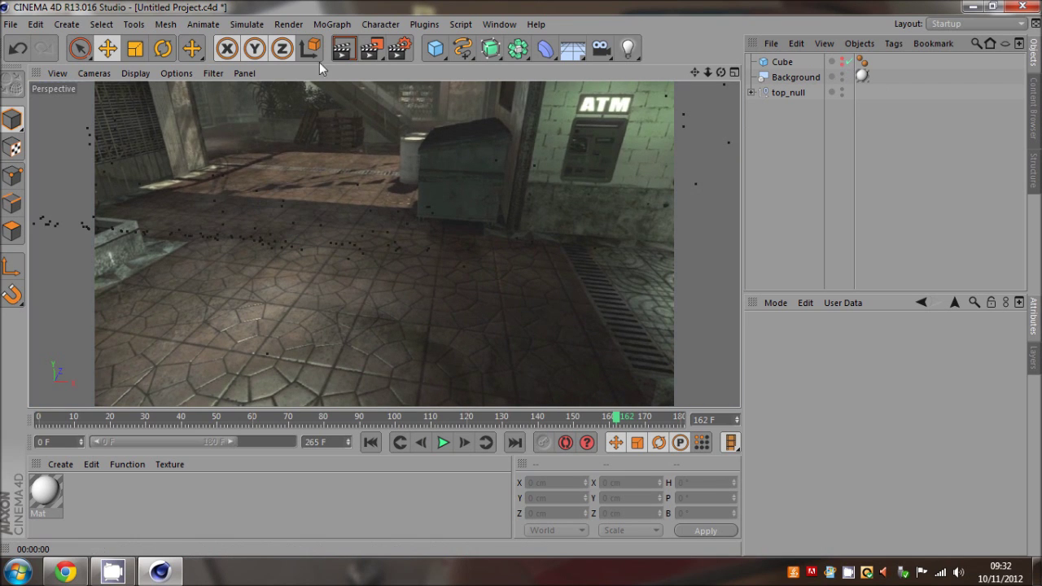
left_click(843, 61)
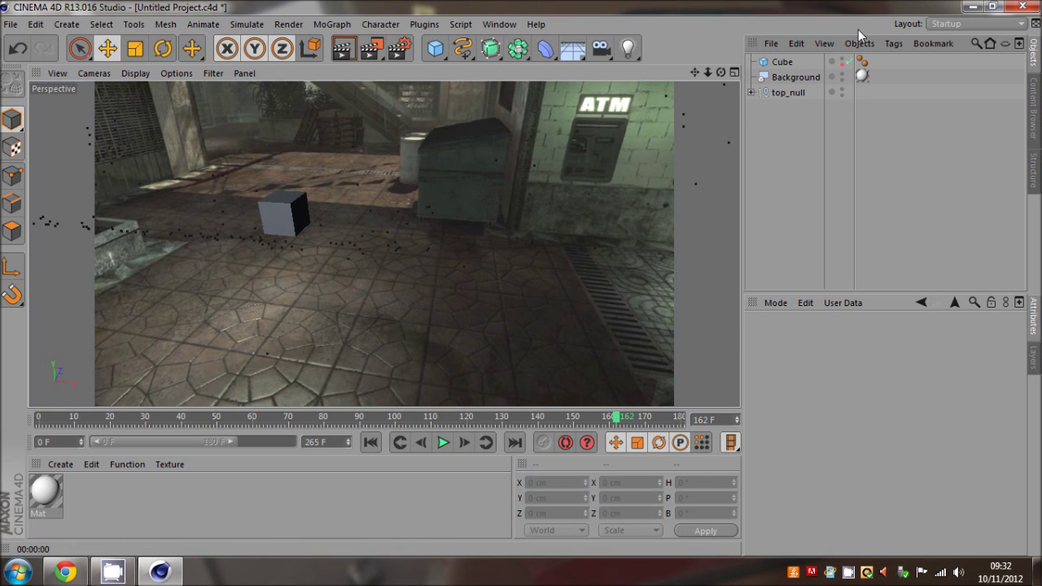
left_click(338, 51)
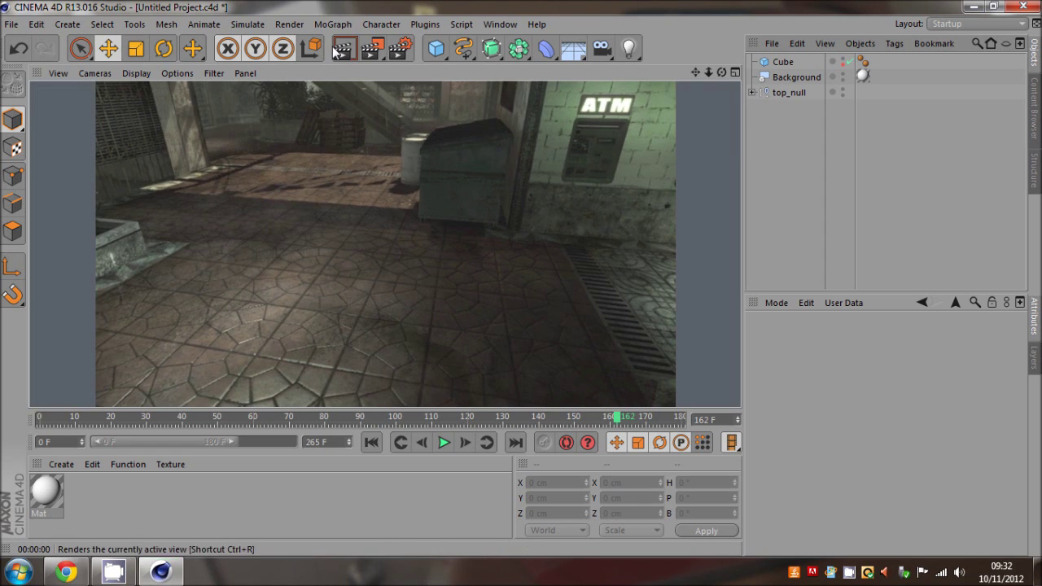
Toggle the cube's visibility in the viewport and renderer, leave it visible in both, and briefly select the cube
left_click(843, 63)
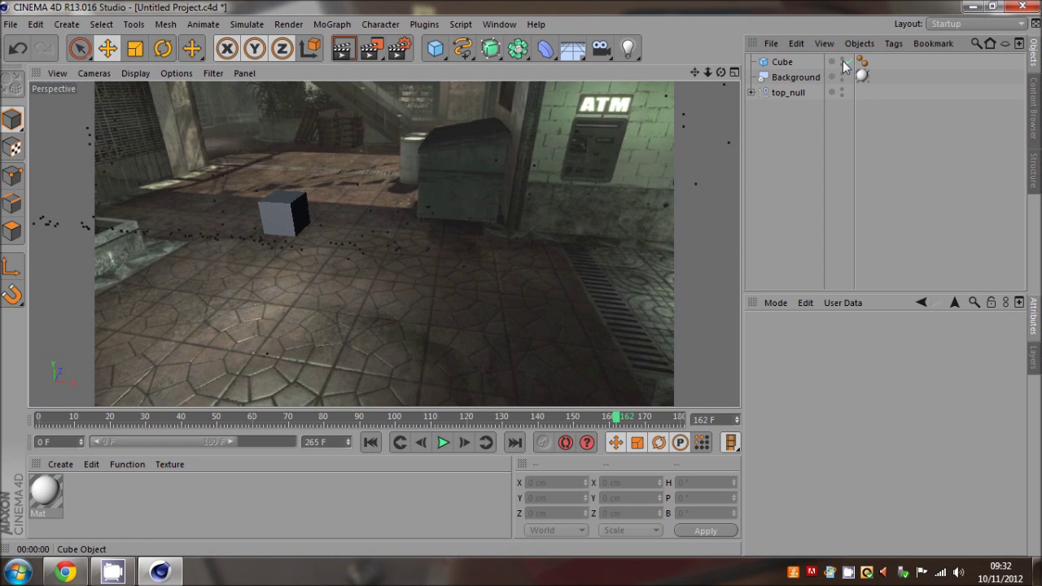
left_click(843, 63)
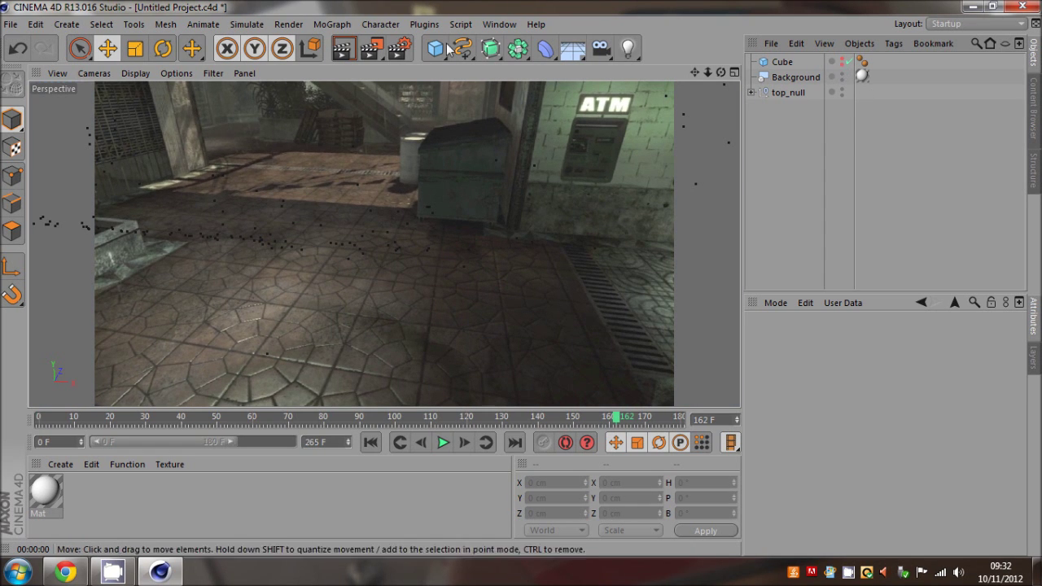
left_click(848, 63)
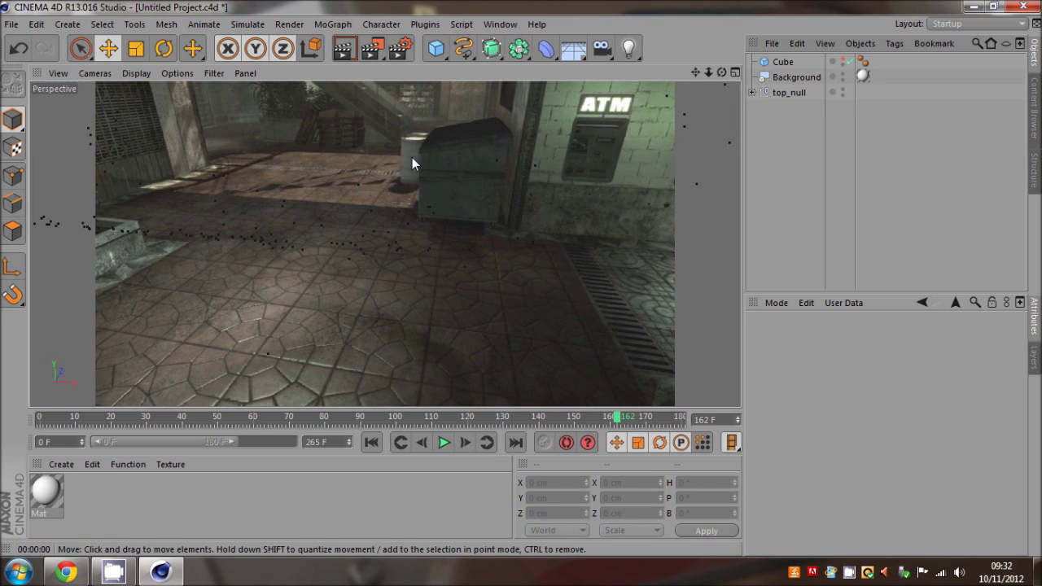
left_click(843, 61)
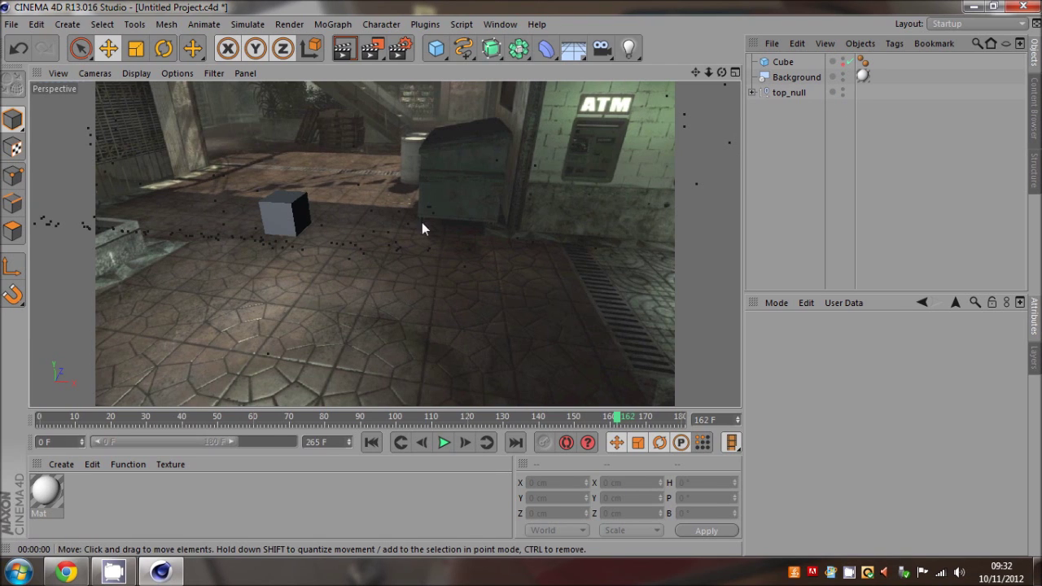
left_click(842, 61)
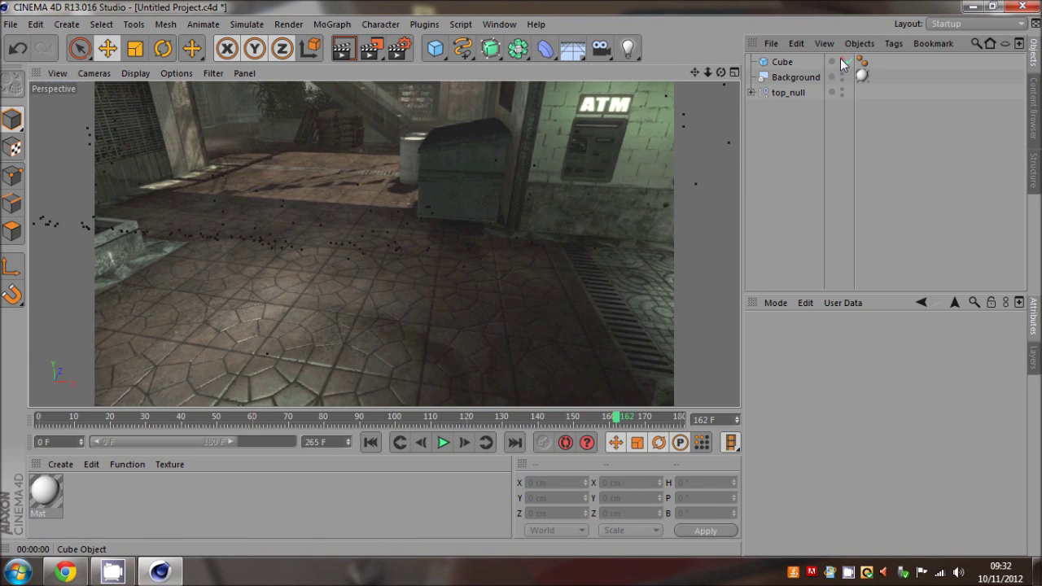
left_click(842, 61)
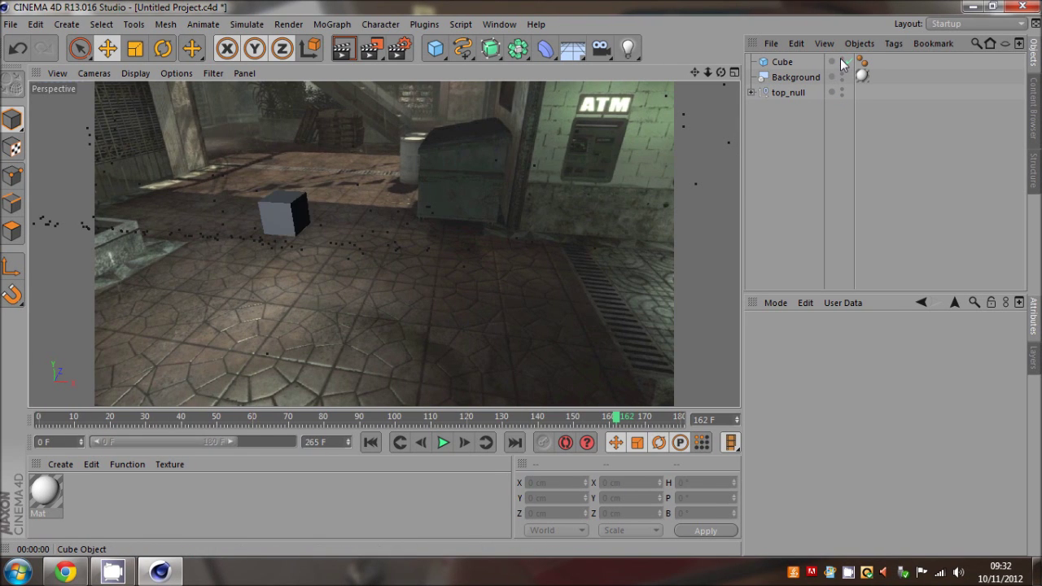
left_click(783, 61)
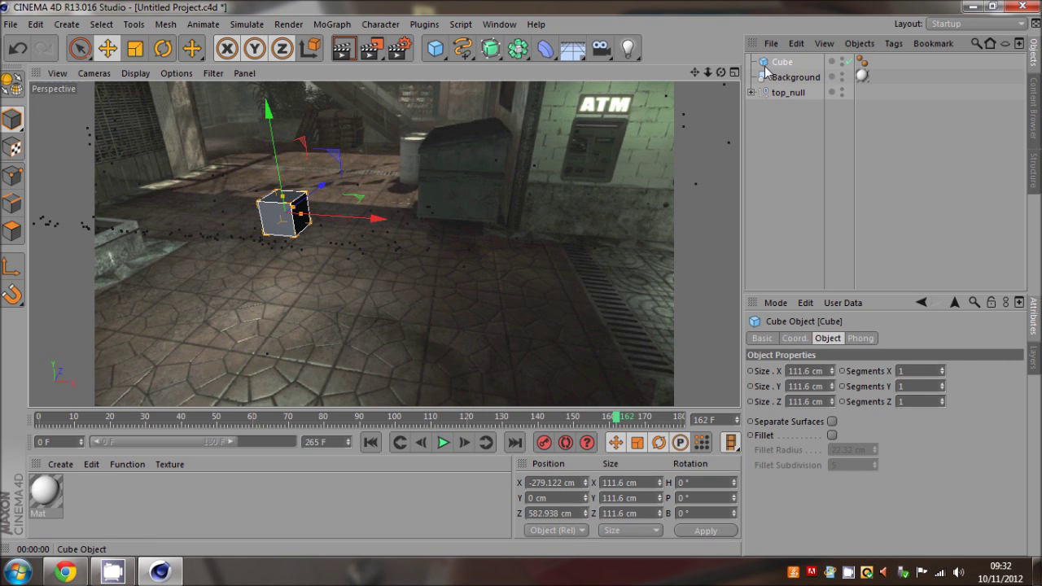
left_click(780, 174)
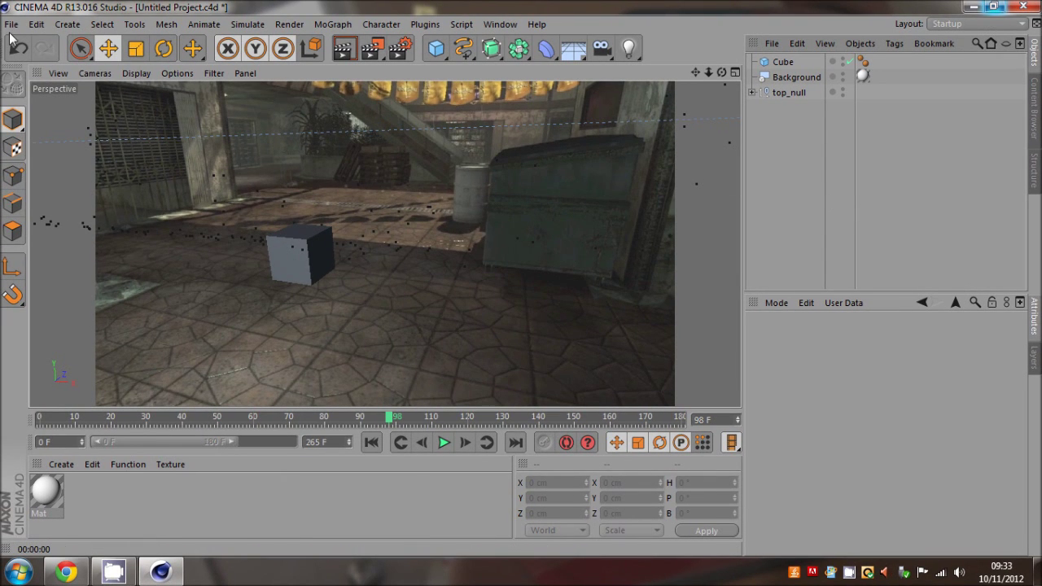
Save the current project and create a new empty one
left_click(12, 24)
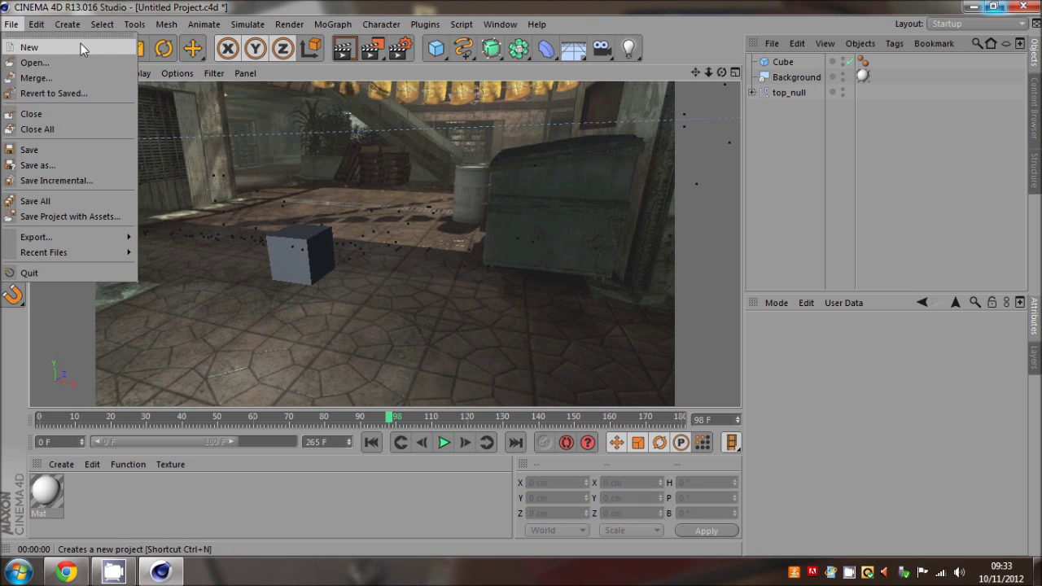
left_click(58, 151)
left_click(11, 23)
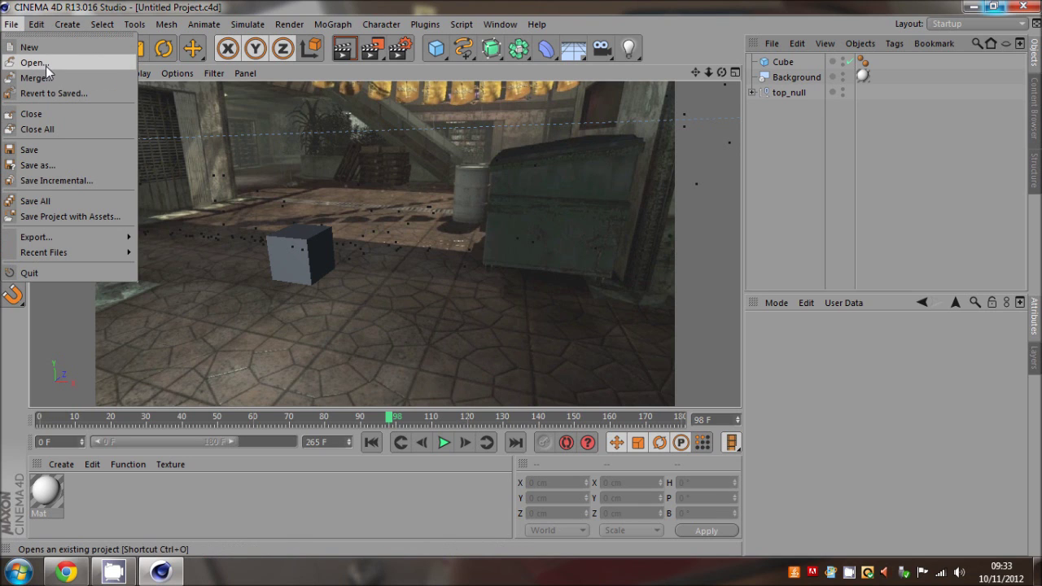
left_click(31, 47)
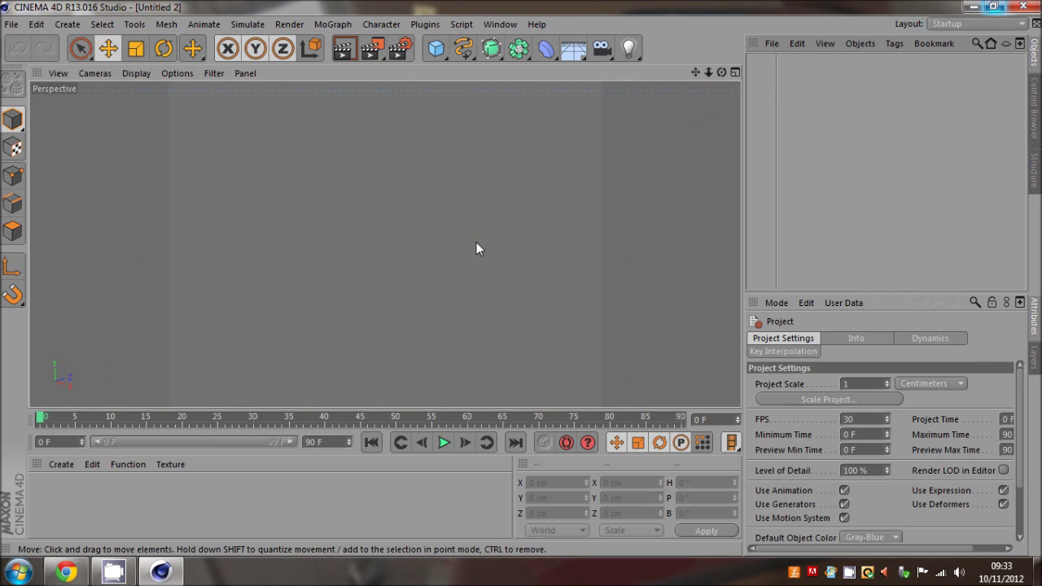
Show the grid and the world axis in the new project's perspective view
left_click(214, 72)
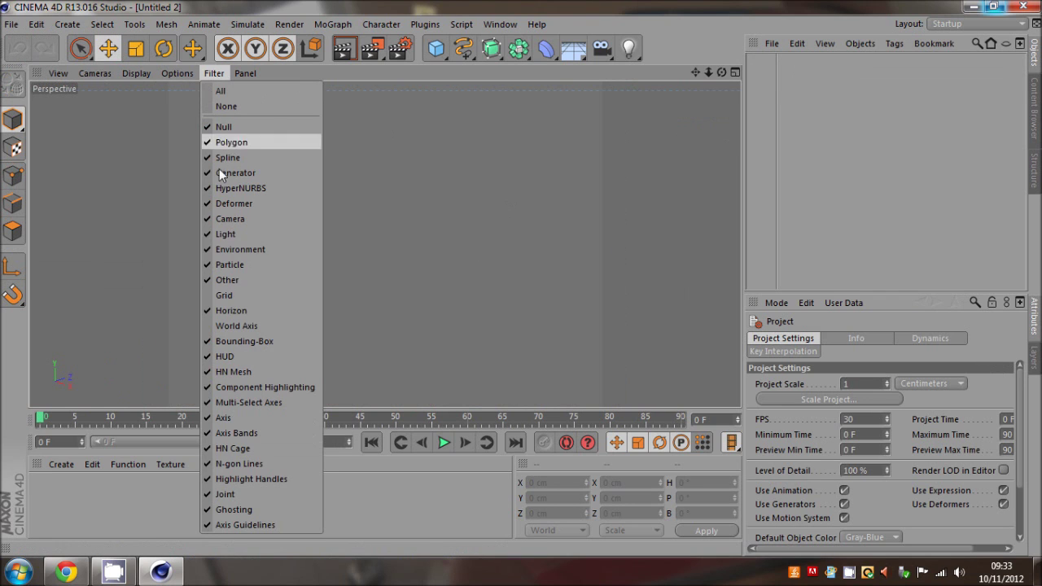
left_click(228, 317)
left_click(214, 73)
left_click(226, 309)
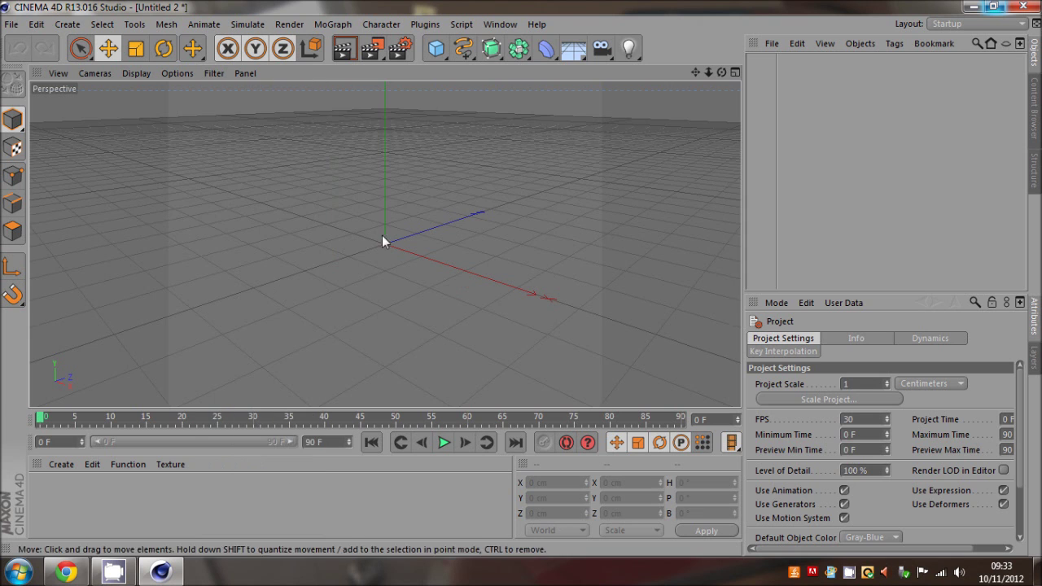
left_click_drag(721, 73, 263, 152)
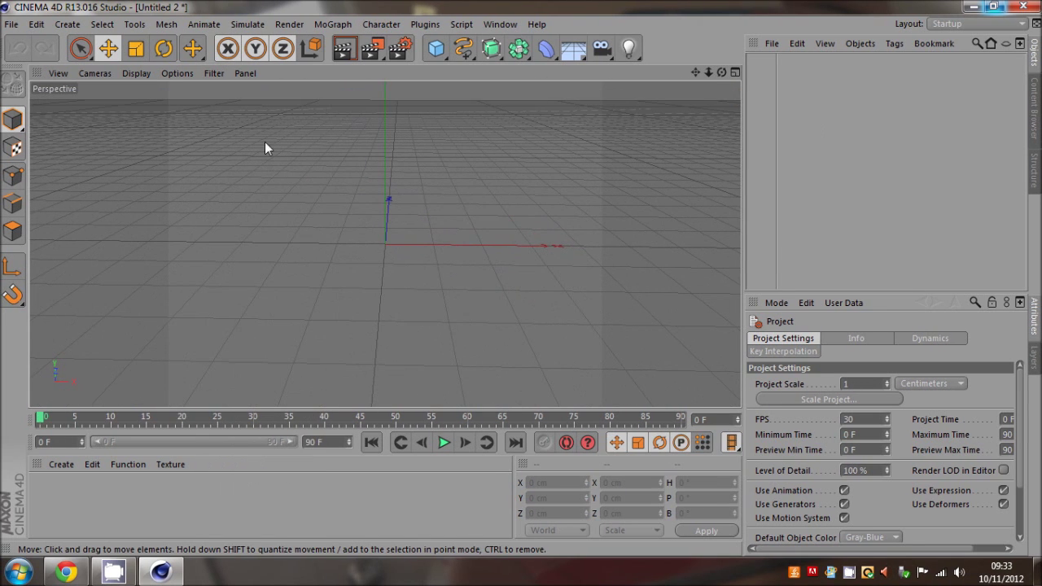
Reopen the recently used project Untitled Project.c4d from the desktop
left_click(11, 23)
mouse_move(85, 256)
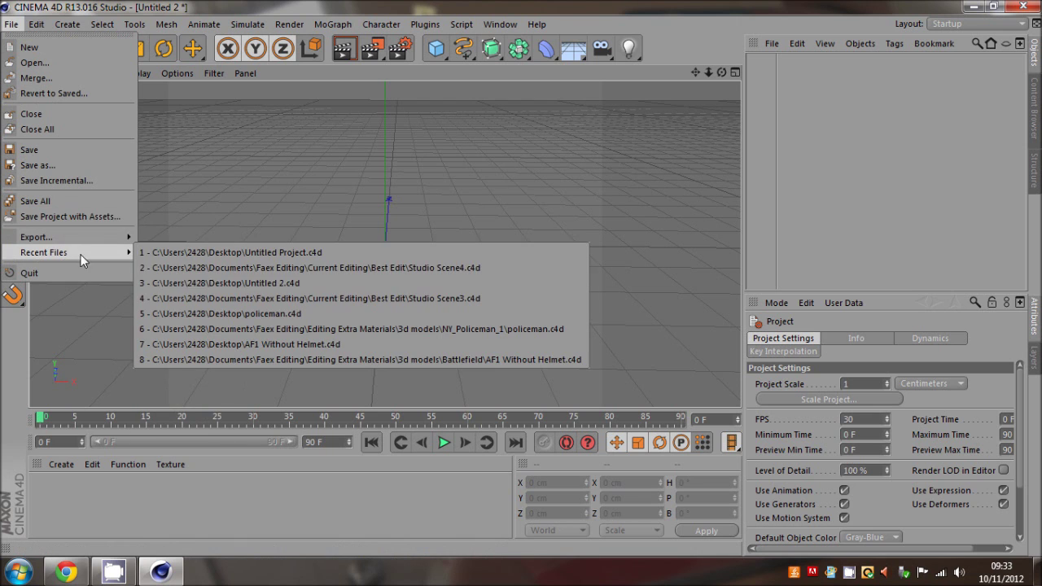
left_click(310, 253)
left_click(503, 340)
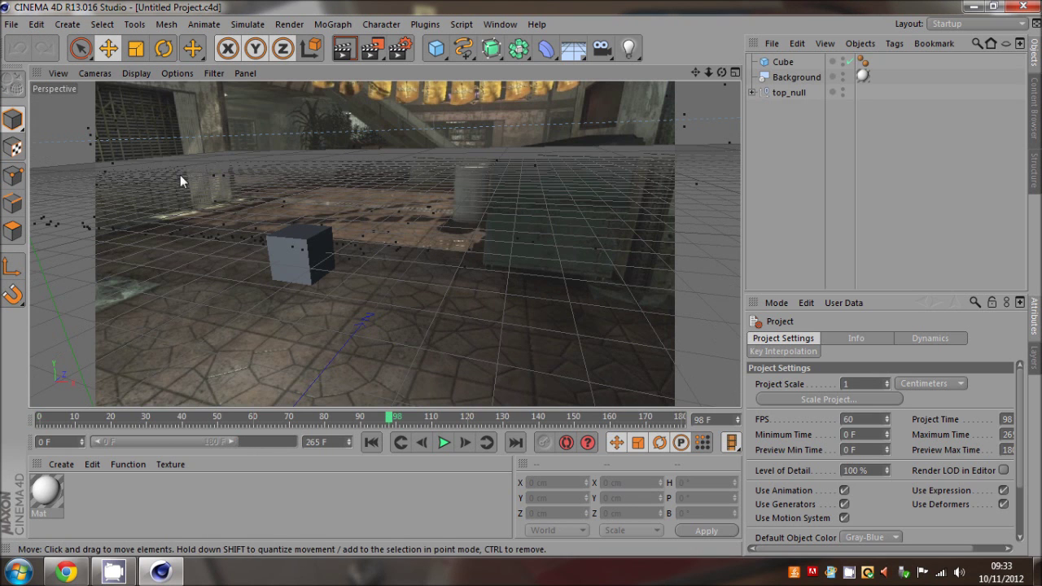
Delete the test cube and merge the character model from the Best Edit folder inside Current Editing into the project
left_click(784, 61)
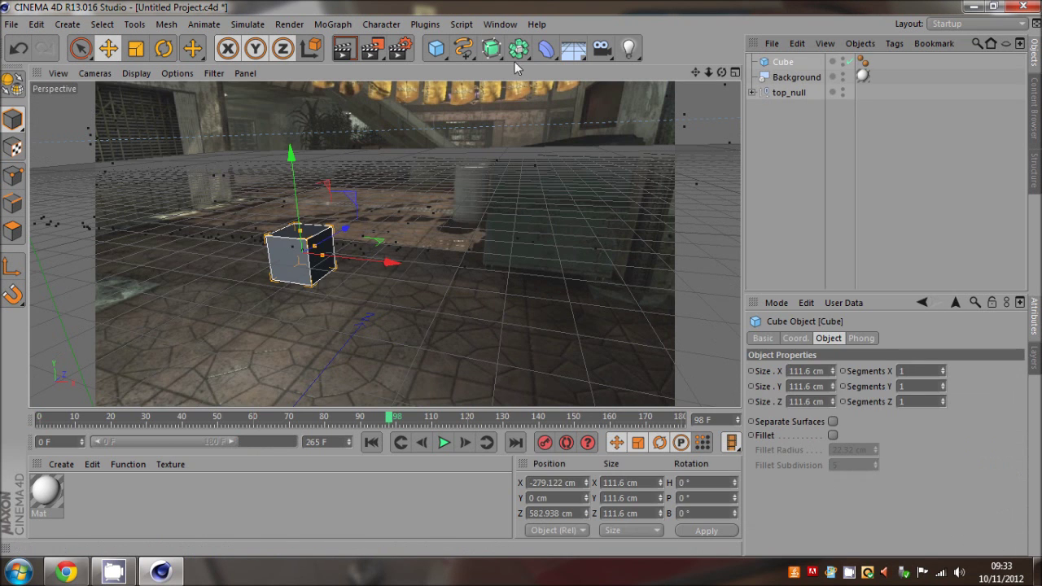
key("Delete")
left_click(13, 24)
left_click(37, 77)
left_click(67, 217)
double_click(370, 295)
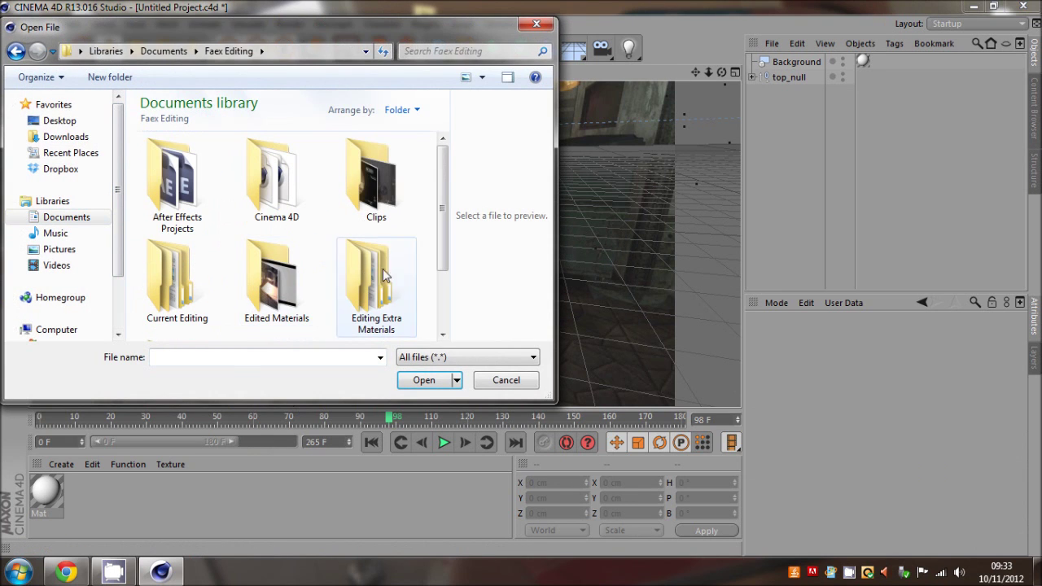
double_click(214, 294)
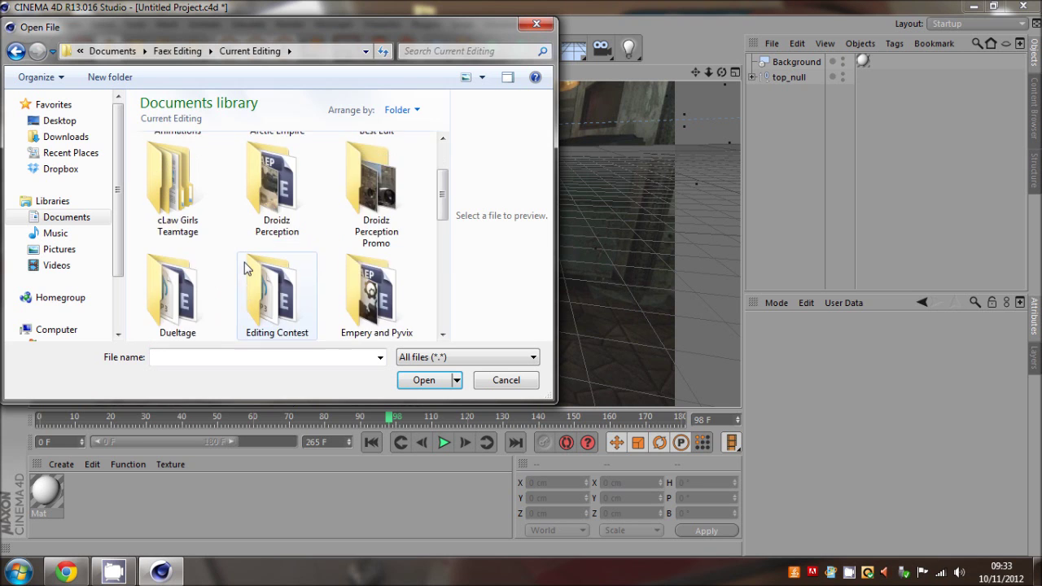
left_click(367, 218)
double_click(367, 218)
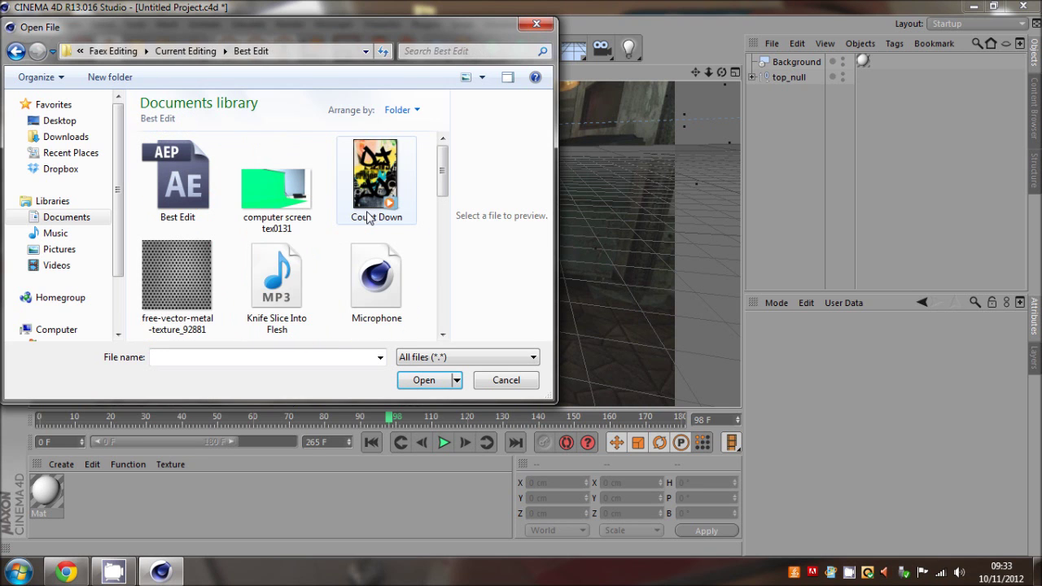
scroll(369, 218, "down", 4)
left_click(161, 171)
double_click(159, 167)
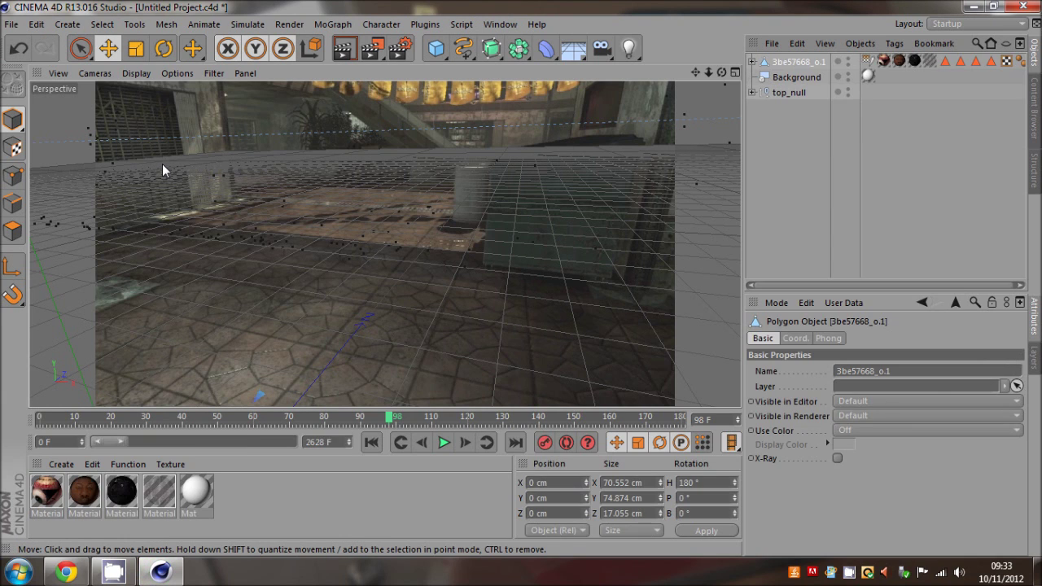
Group the imported character under a null and move the null along Z to about 498 cm
right_click(786, 64)
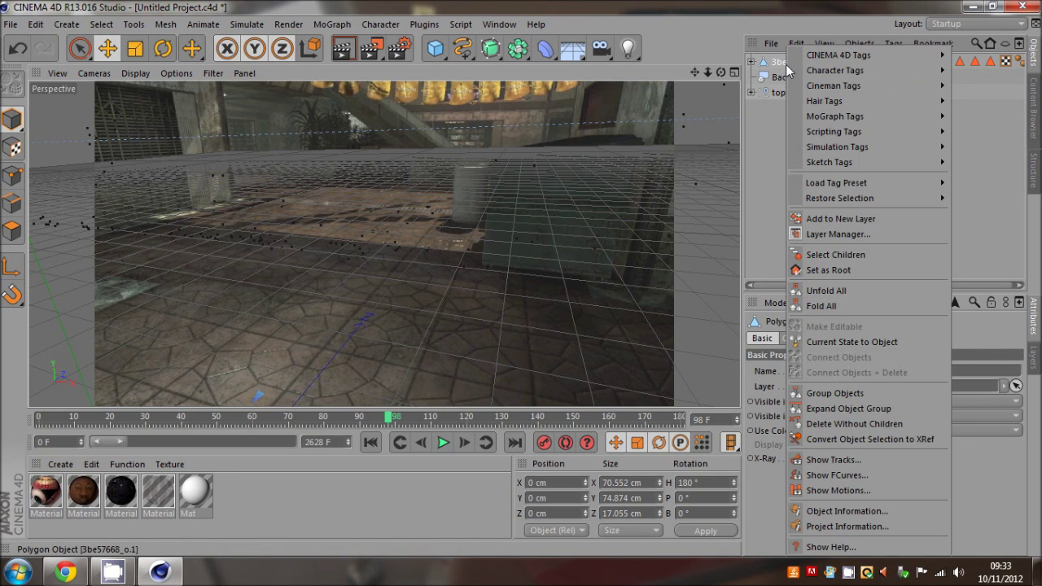
left_click(849, 393)
left_click(826, 174)
left_click(782, 63)
scroll(326, 277, "down", 5)
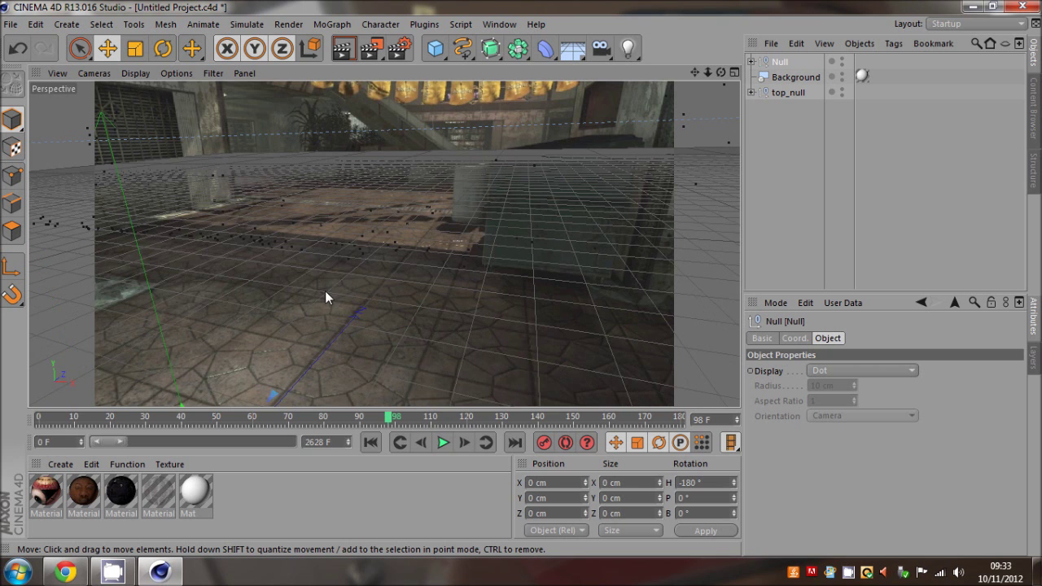
left_click_drag(255, 396, 318, 332)
Set the character null's scale to 10 on X, Y and Z
left_click(794, 337)
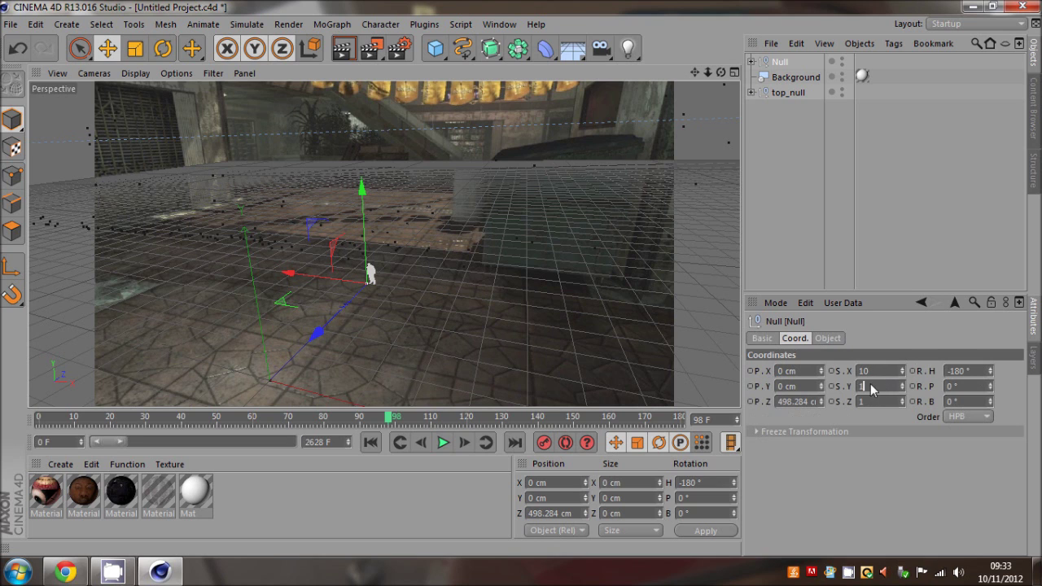
type("10")
key("Return")
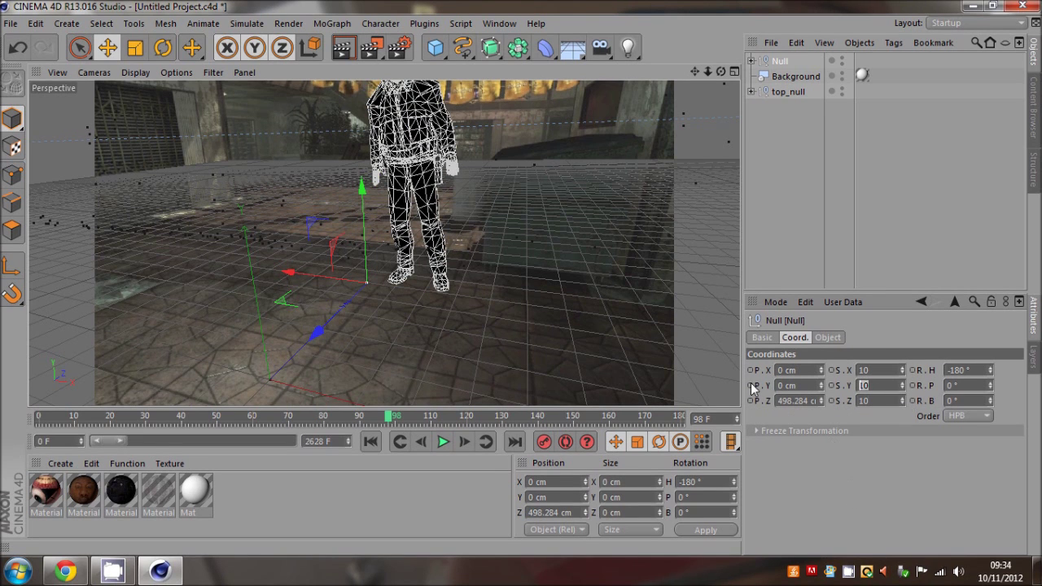
Change the character null's scale to 7 on X, Y and Z
key("BackSpace")
key("BackSpace")
type("7")
double_click(868, 370)
type("7")
double_click(875, 401)
type("7")
key("Return")
Go to frame 96 and move the character null along X to about -306 cm
scroll(430, 257, "up", 2)
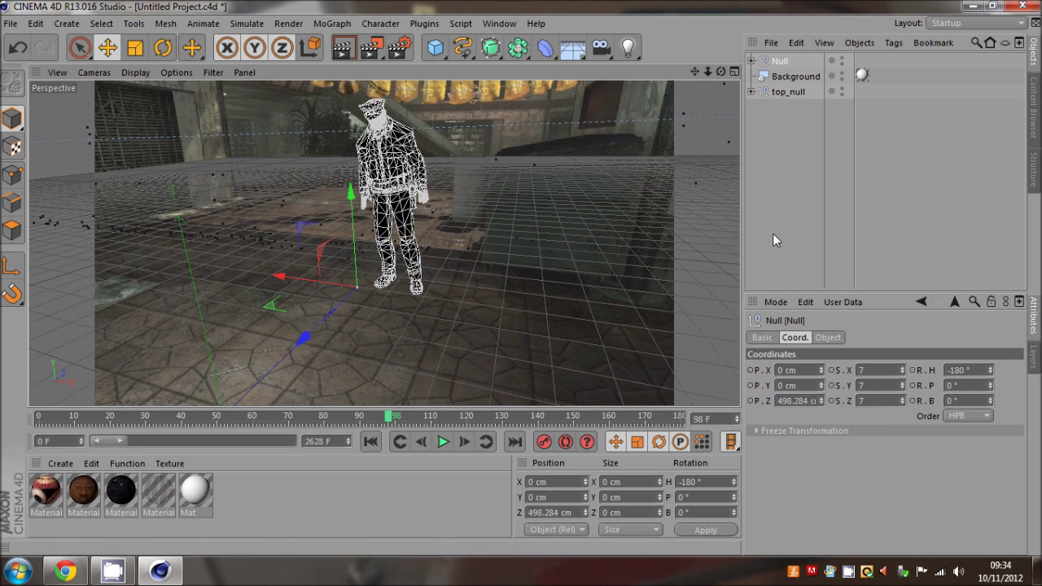
mouse_move(375, 422)
left_mouse_down()
mouse_move(326, 419)
mouse_move(395, 421)
mouse_move(383, 420)
left_mouse_up()
left_click_drag(388, 290, 262, 268)
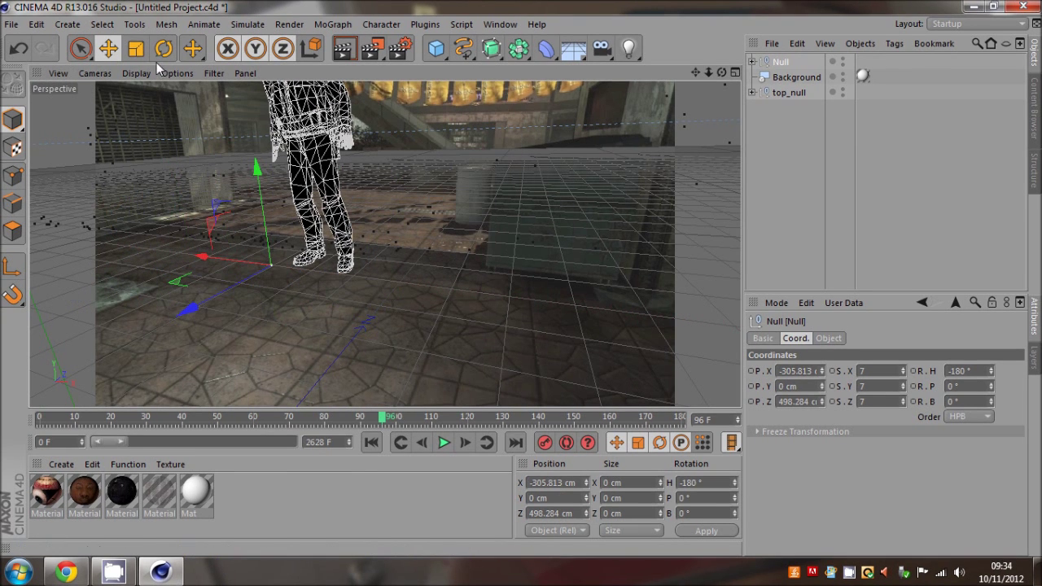
Reduce the character null's scale to 5 on all three axes and deselect it
left_click(882, 371)
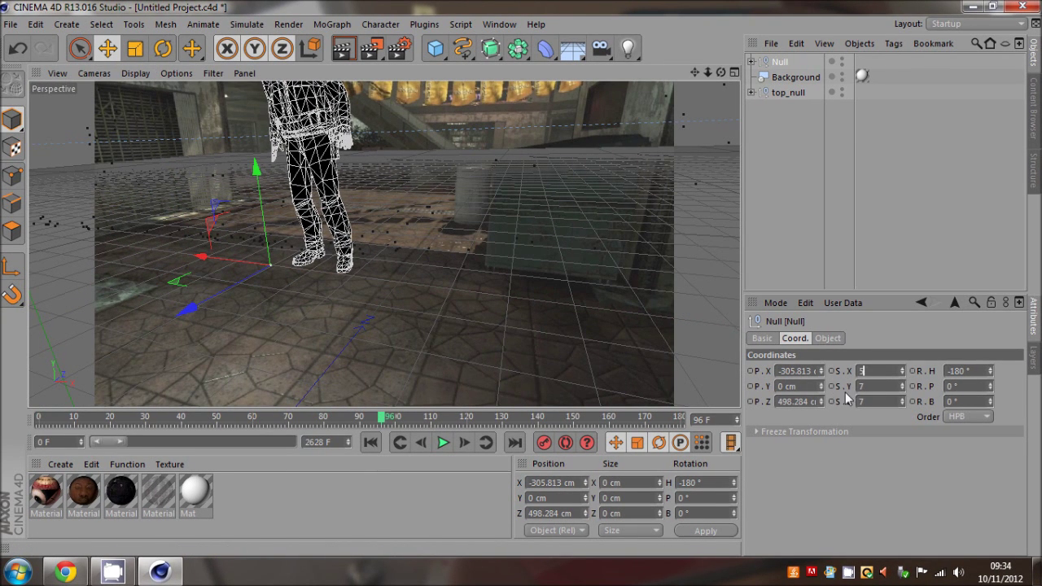
key("Return")
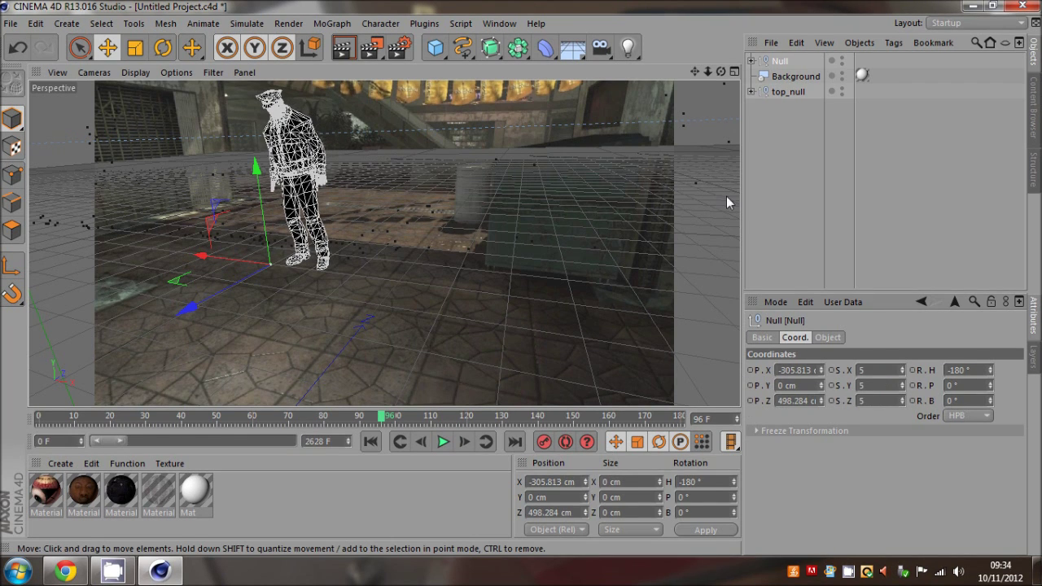
left_click(770, 192)
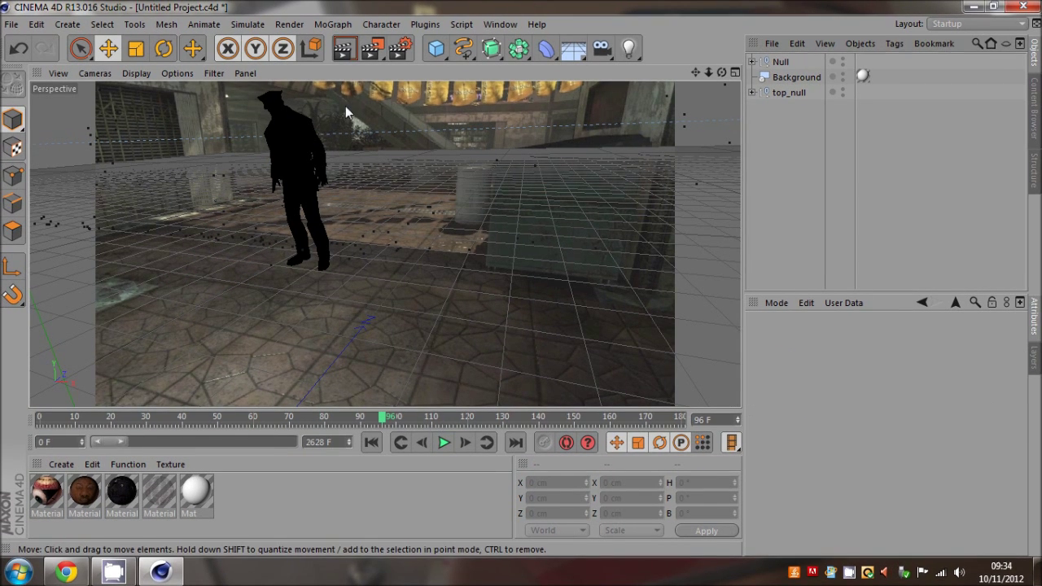
Expand the timeline to the full frame range and scrub to frame 163 to check the character's tracking
double_click(127, 438)
left_click_drag(65, 423, 80, 421)
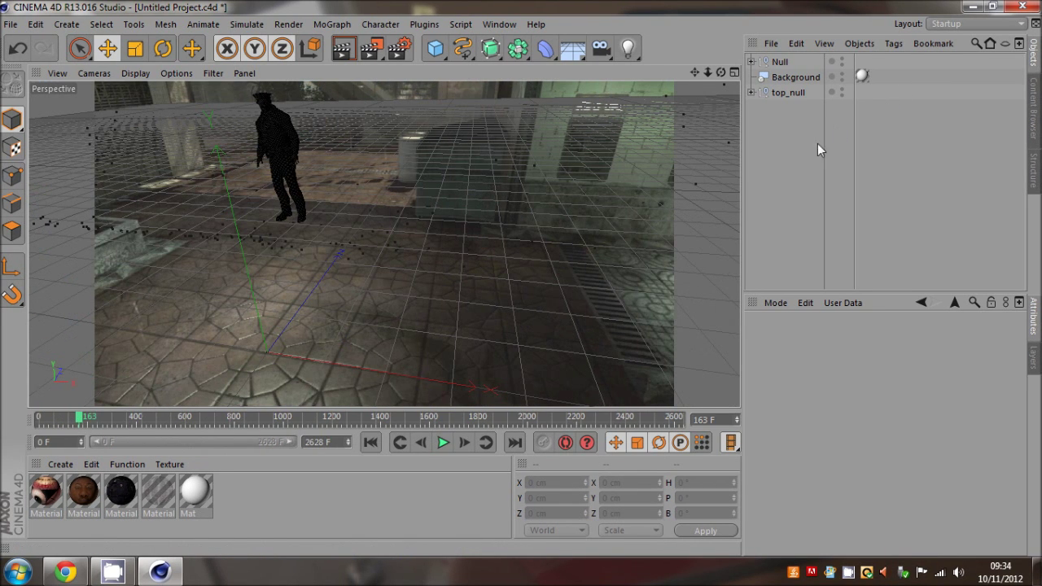
Quit the program without saving the changes to Untitled Project.c4d
left_click(1022, 7)
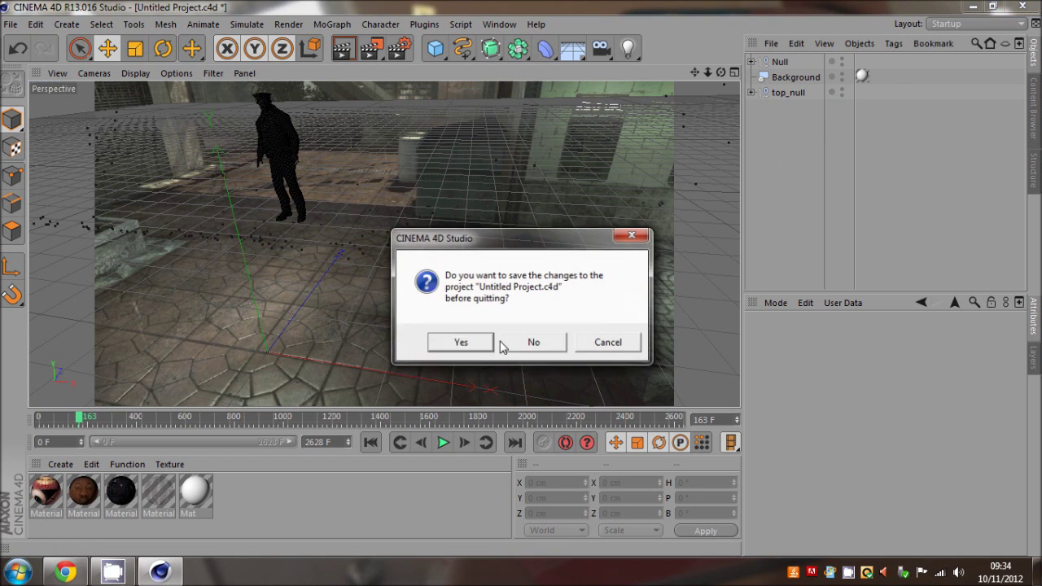
left_click(536, 342)
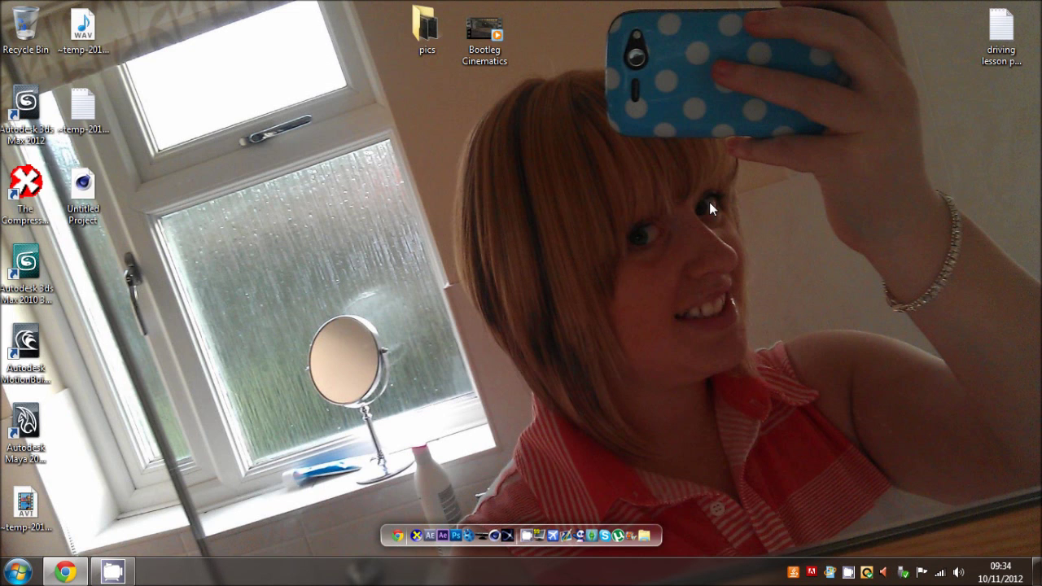